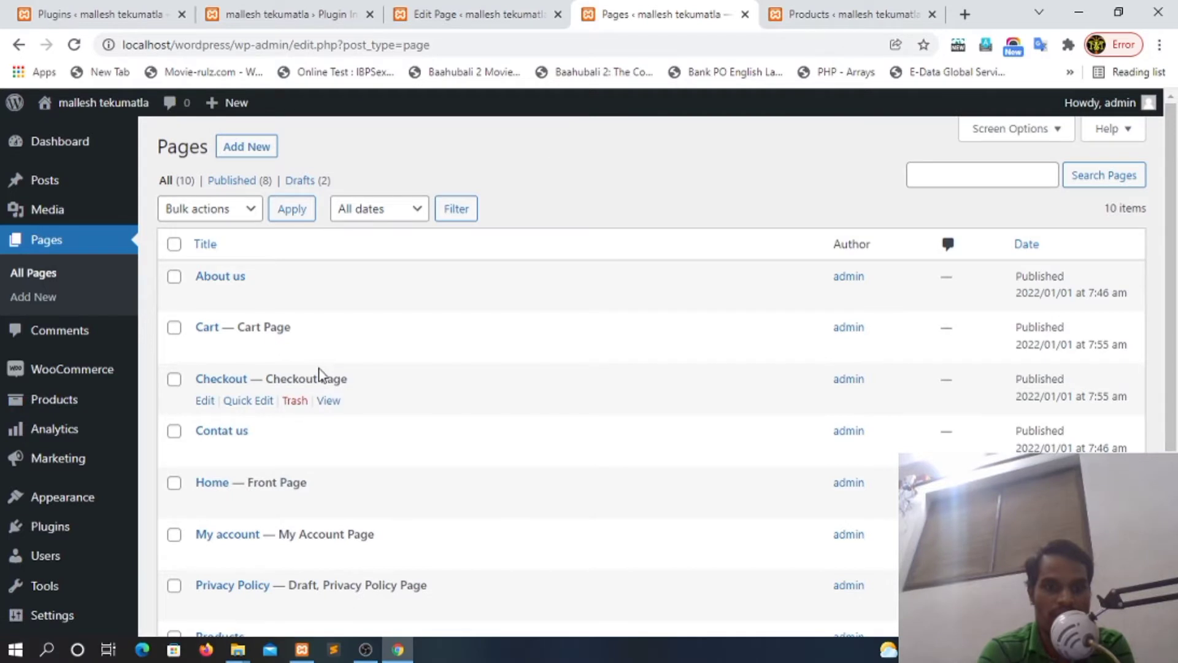
# Open the published Home page in a new browser tab and view it
pyautogui.rightClick(329, 504)
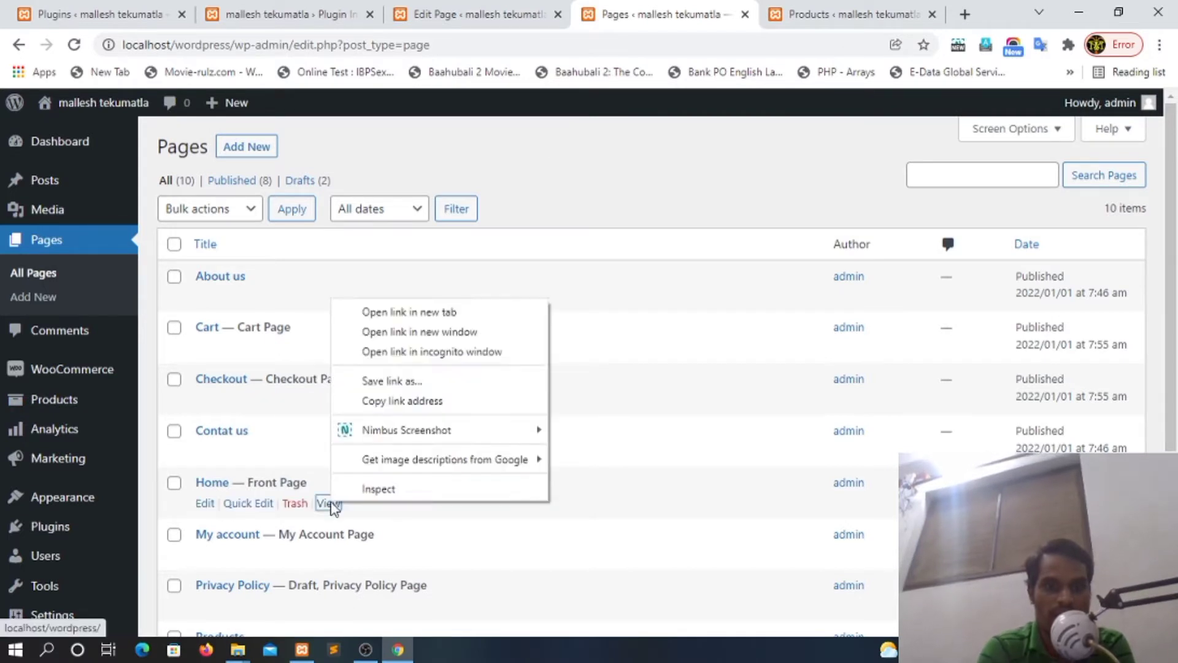
pyautogui.click(393, 314)
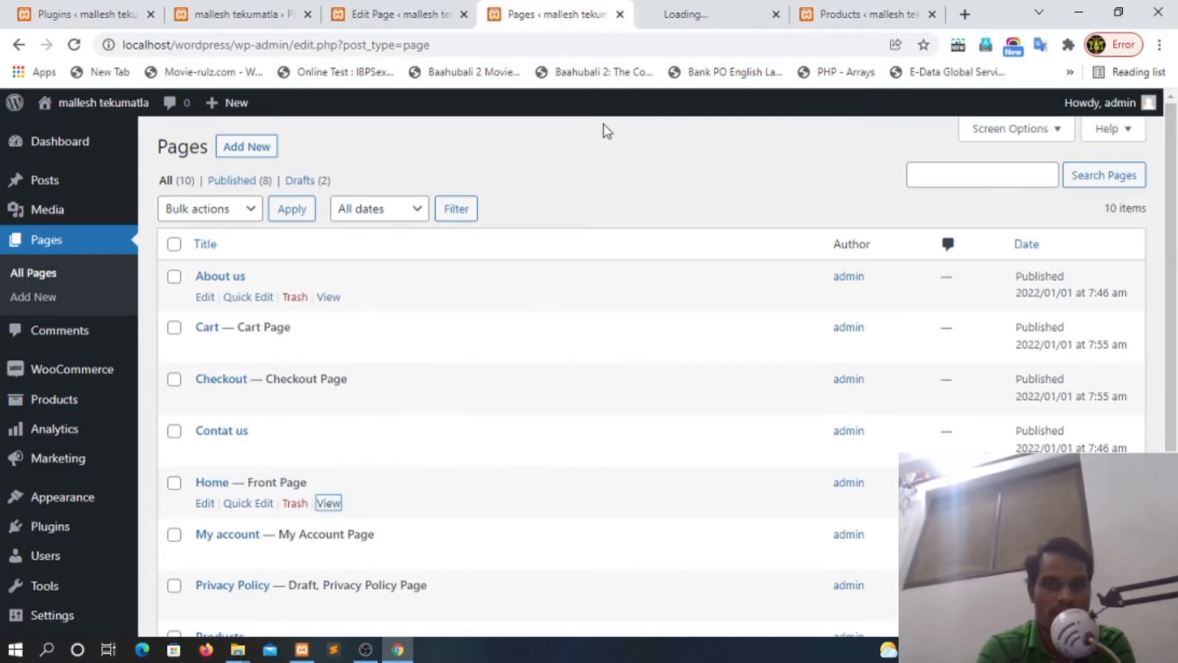
pyautogui.click(685, 18)
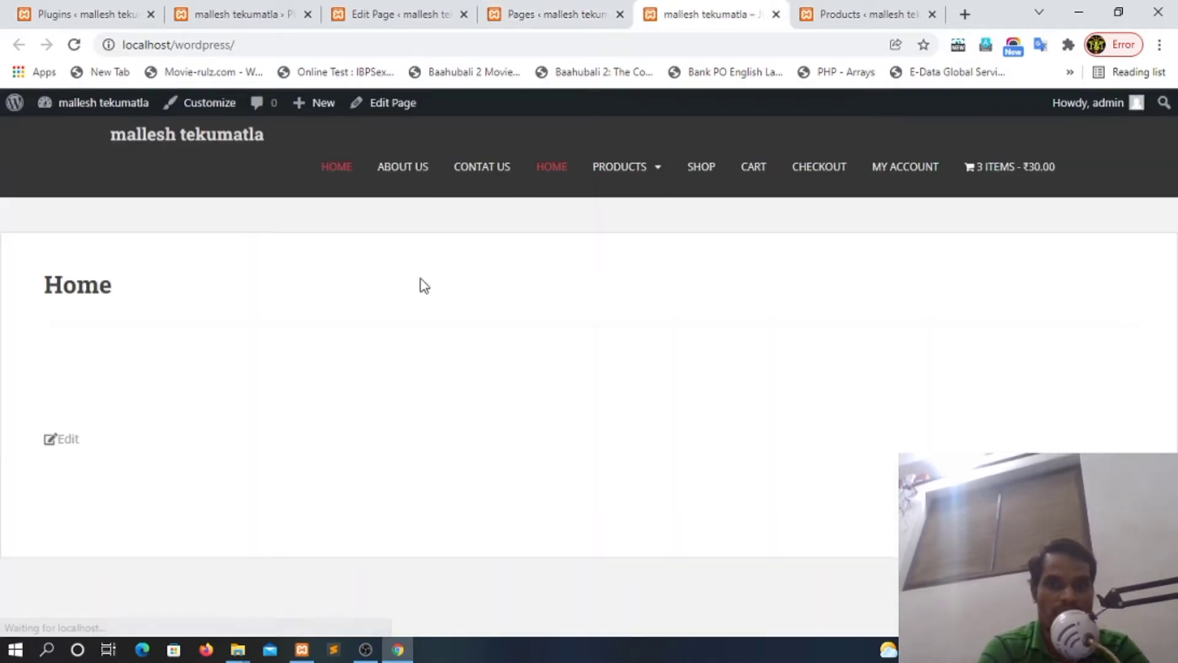
# Activate the PickPlugins Product Slider for WooCommerce plugin from the installed plugins list
pyautogui.click(238, 9)
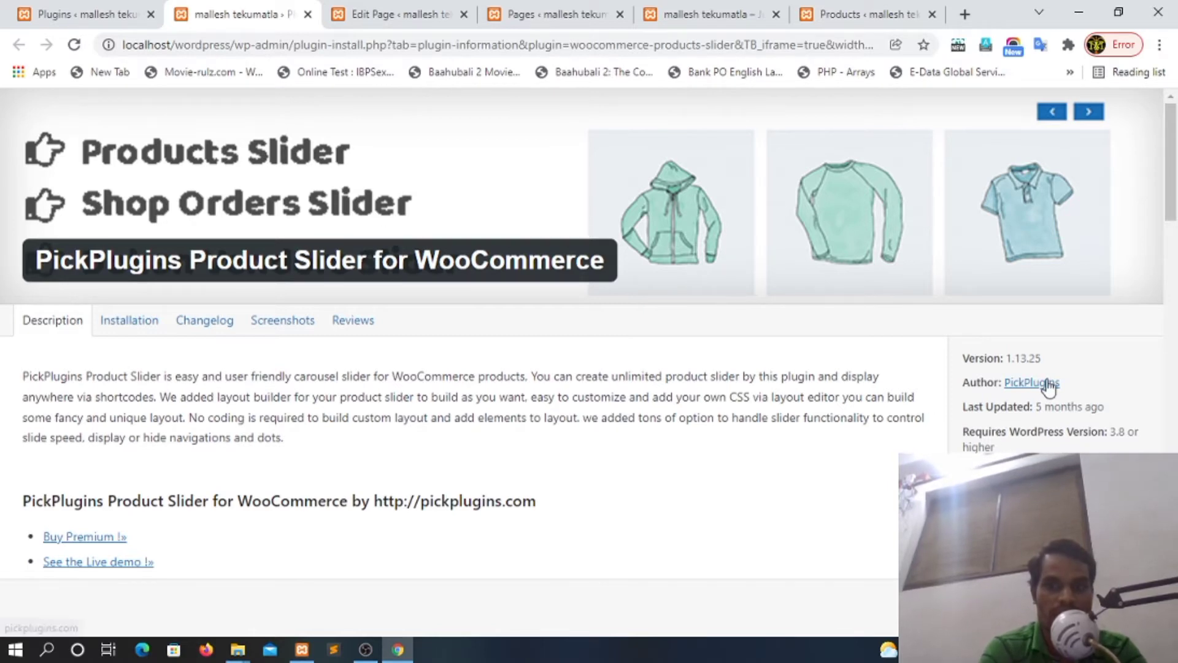
pyautogui.click(105, 7)
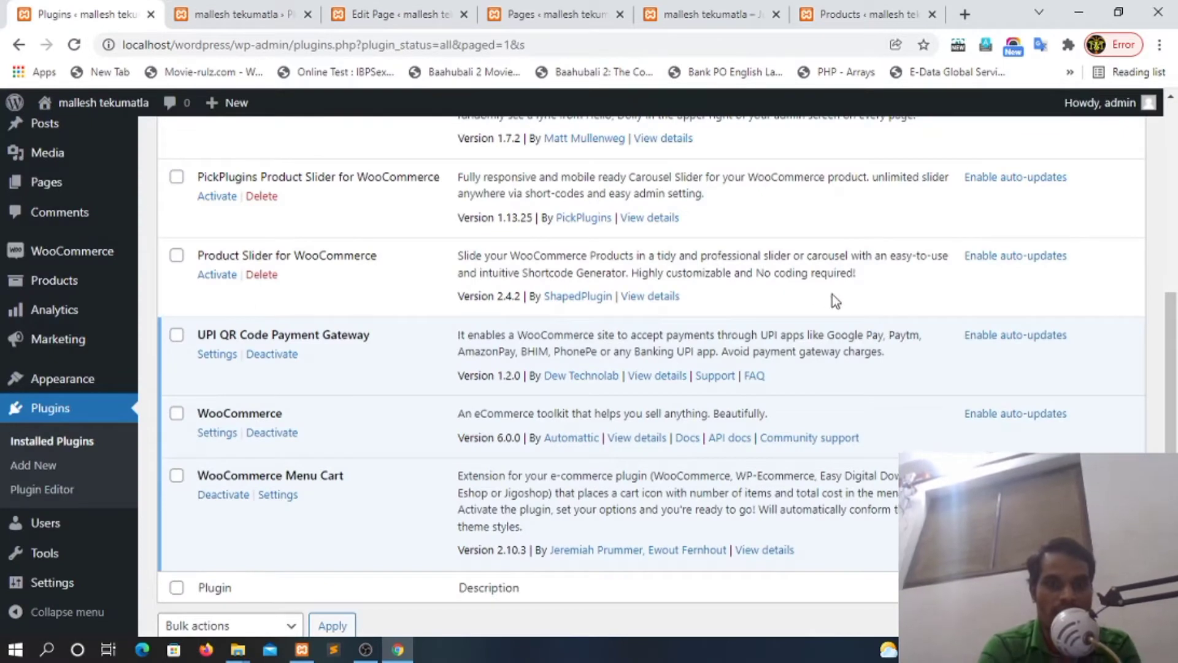
pyautogui.click(217, 196)
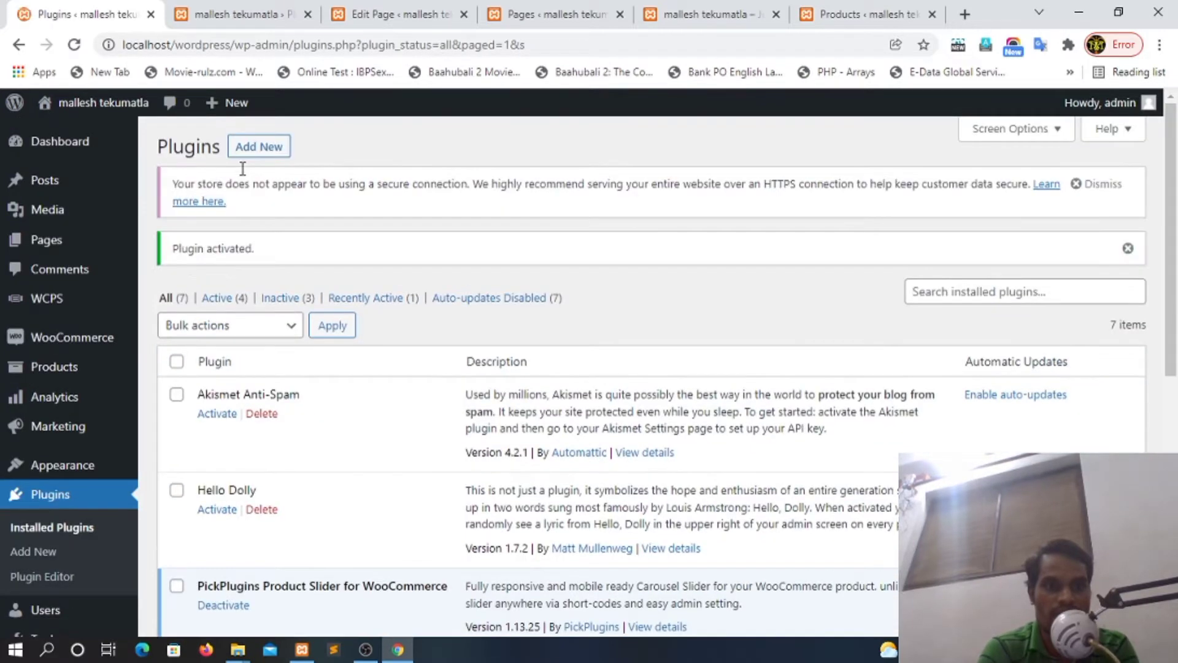
# Add a new WCPS slider titled "Home product slider" and publish it
pyautogui.moveTo(61, 308)
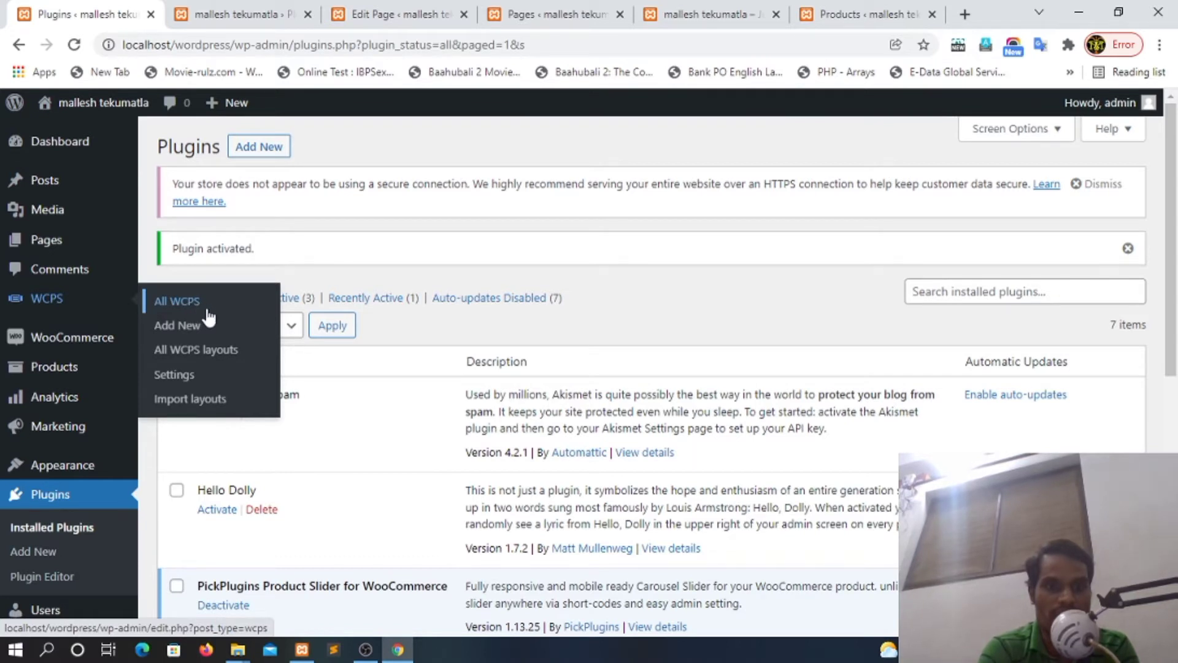
pyautogui.click(192, 327)
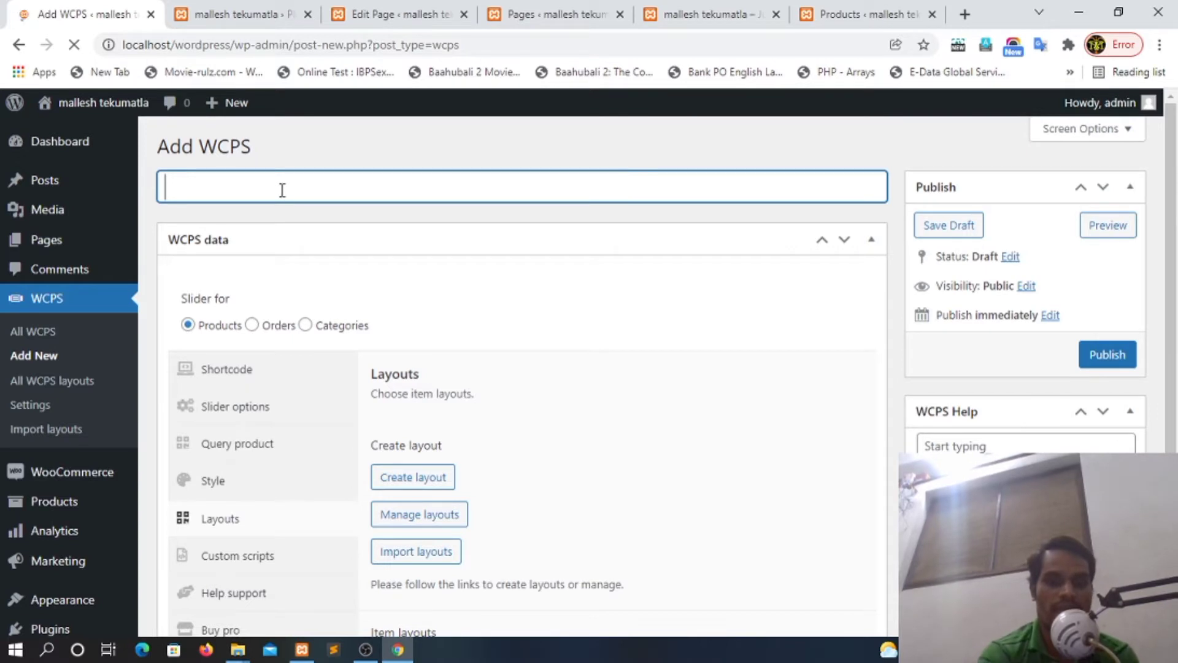
pyautogui.write('Home ')
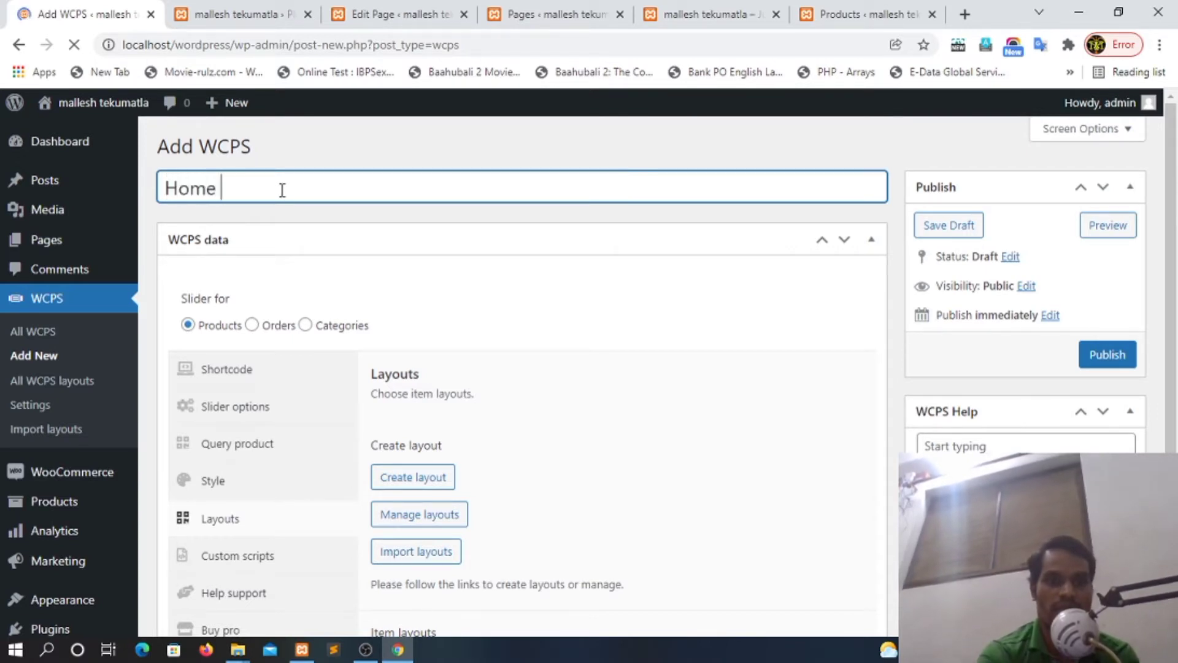
pyautogui.write('product slider')
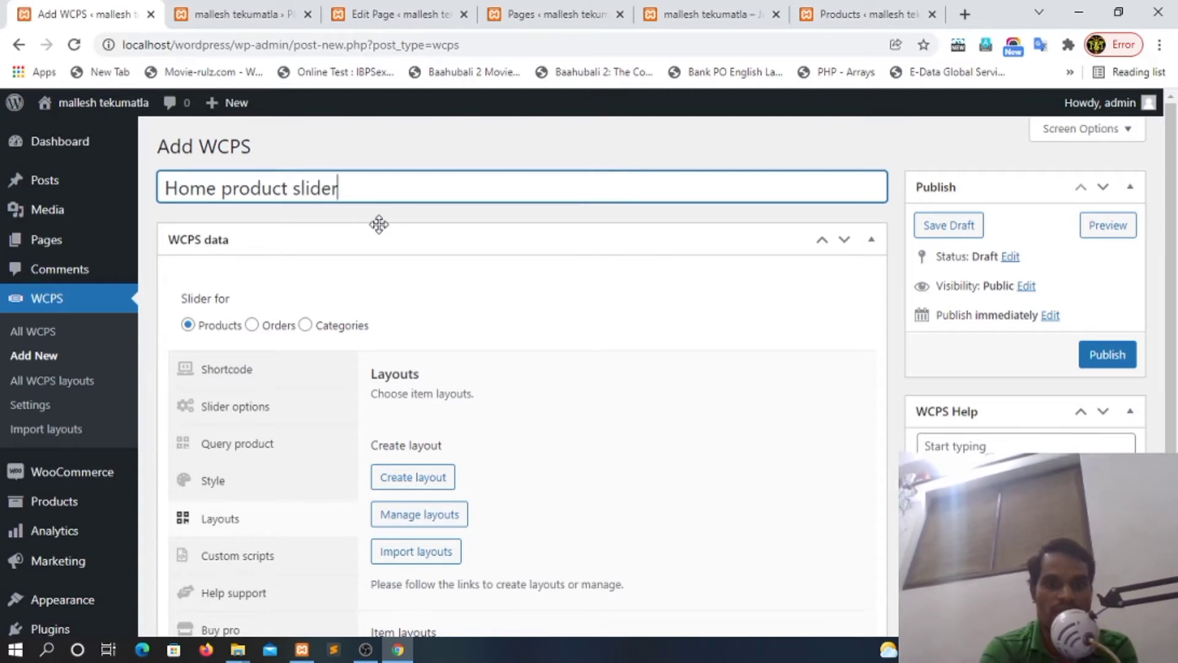
pyautogui.scroll(-2, 1177, 259)
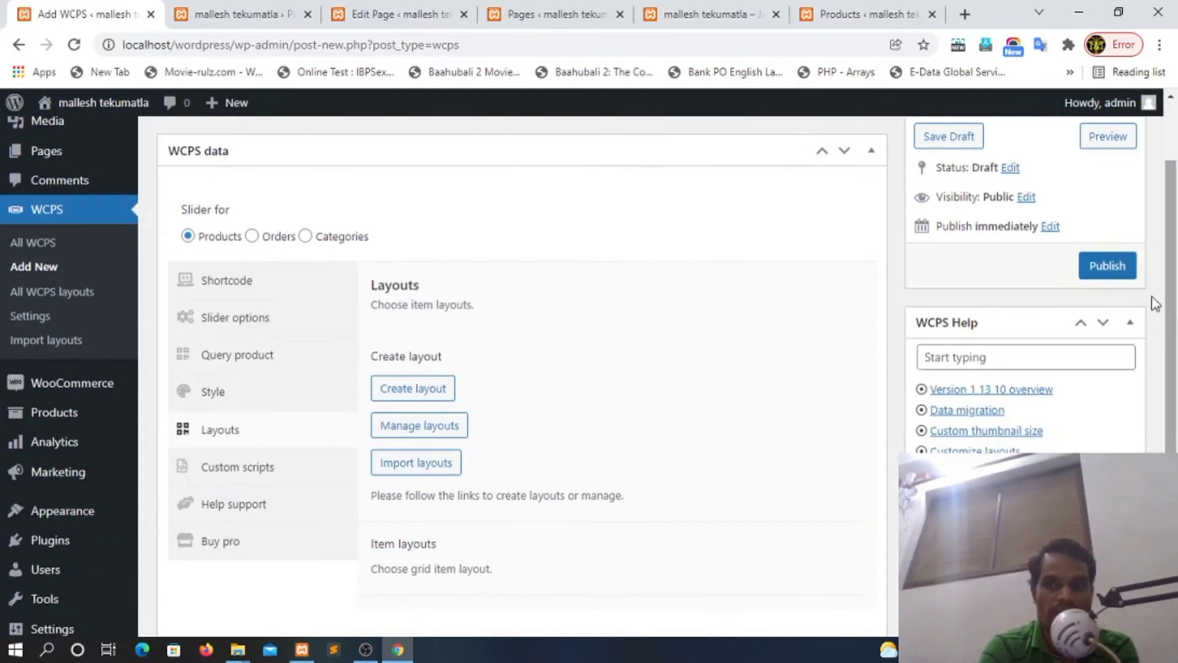
pyautogui.click(1110, 267)
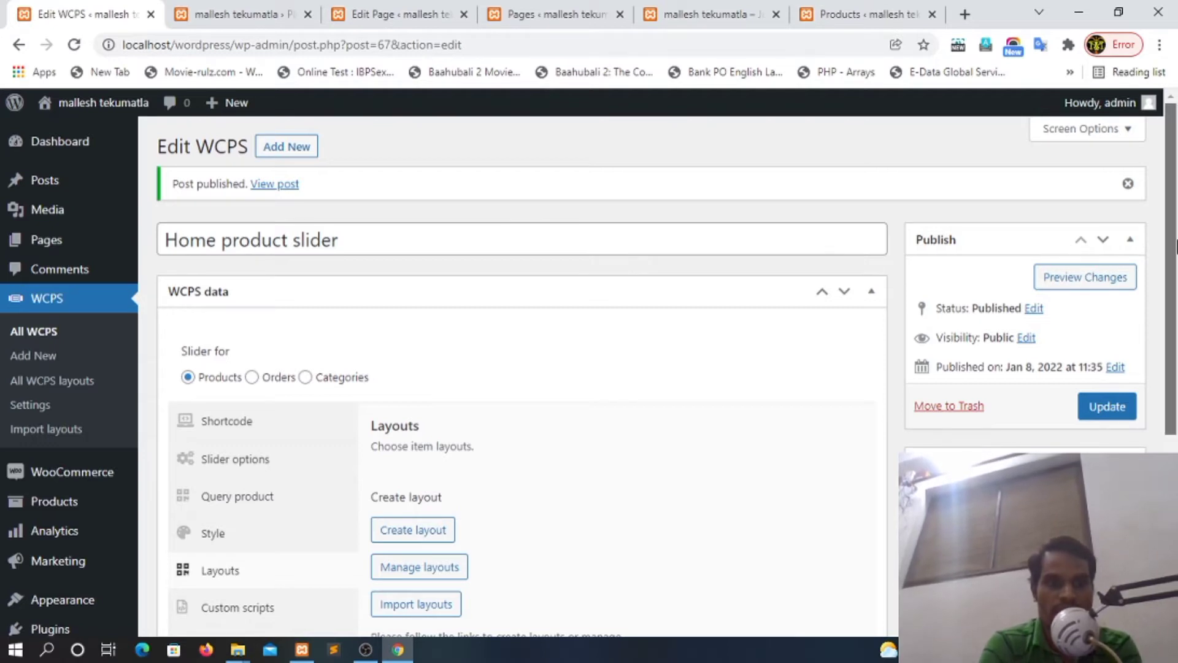
# Copy the Home product slider's shortcode [wcps id="67"] from the list of all WCPS sliders
pyautogui.moveTo(1175, 246)
pyautogui.mouseDown()
pyautogui.moveTo(1160, 429)
pyautogui.moveTo(1165, 249)
pyautogui.mouseUp()
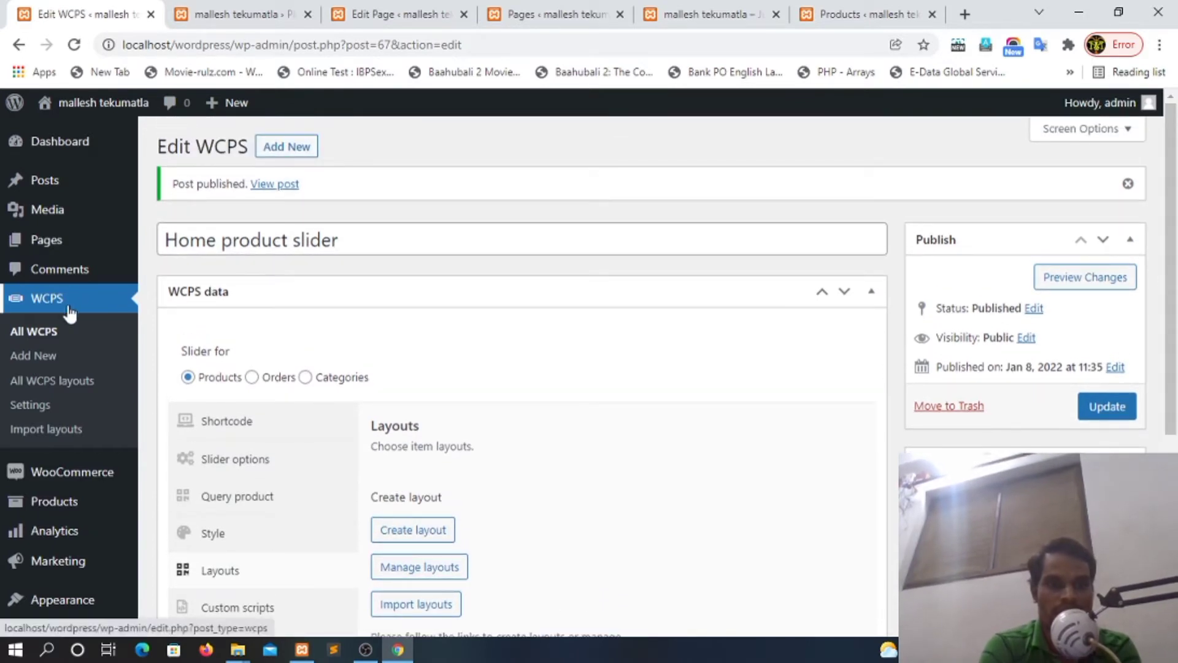
pyautogui.click(35, 332)
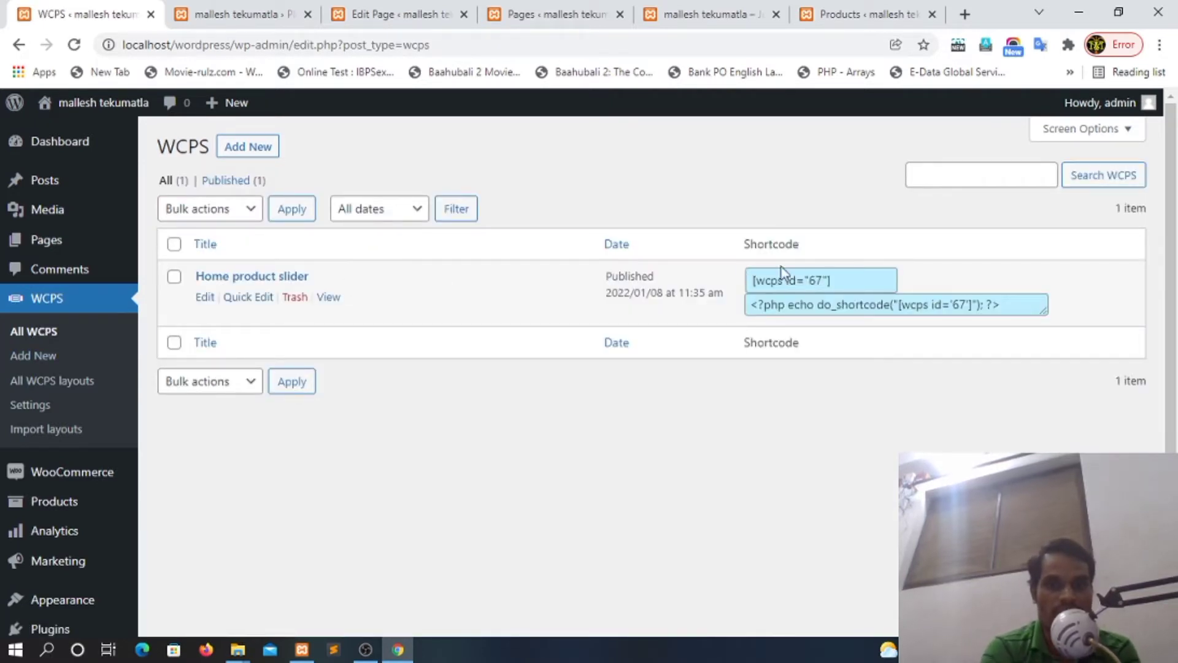
pyautogui.click(800, 279)
pyautogui.hotkey('ctrl', 'c')
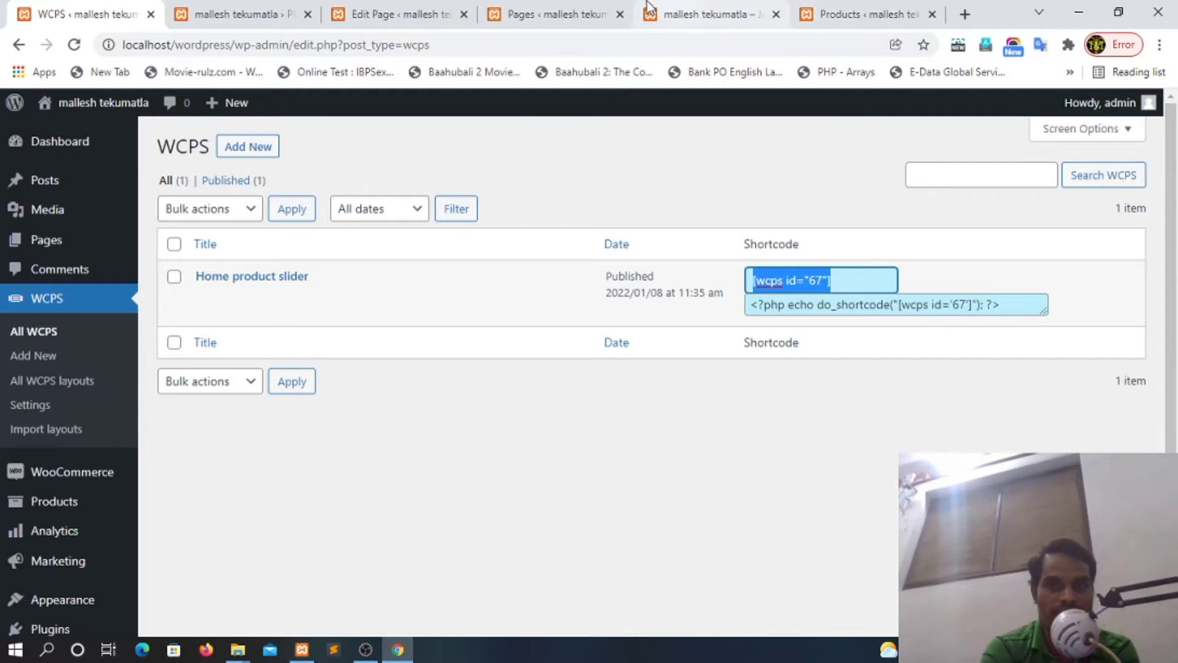
# Paste the shortcode [wcps id="67"] into the Home page's content in the code editor and update the page
pyautogui.click(552, 13)
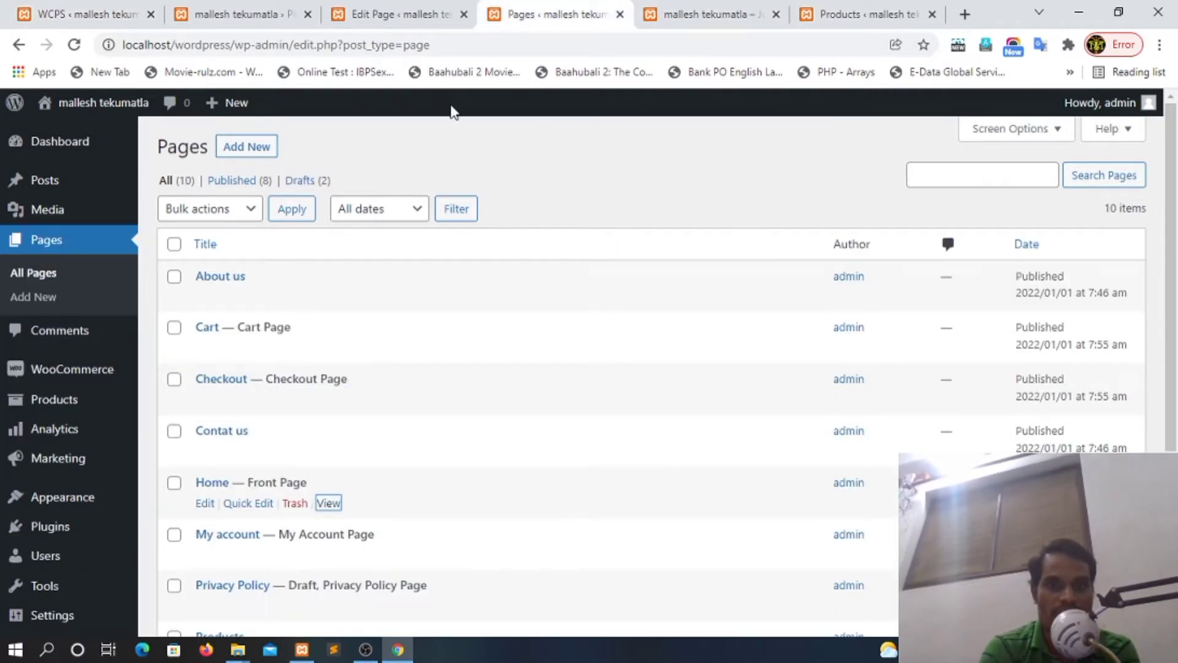
pyautogui.hotkey('ctrl', 'Tab')
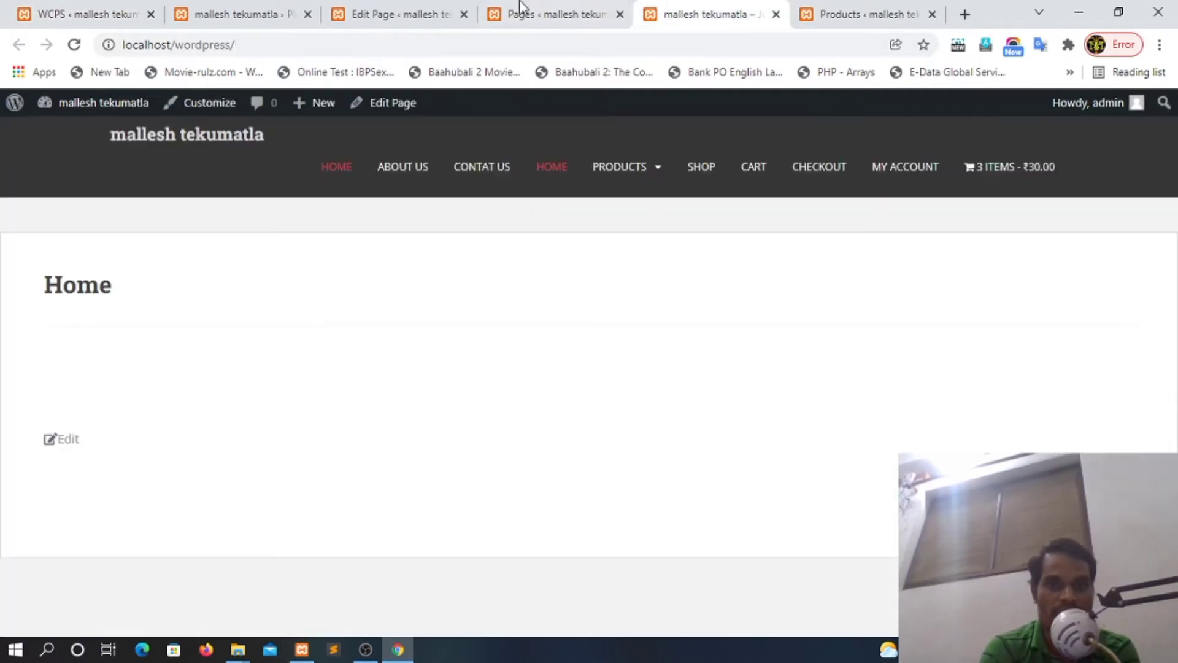
pyautogui.click(396, 13)
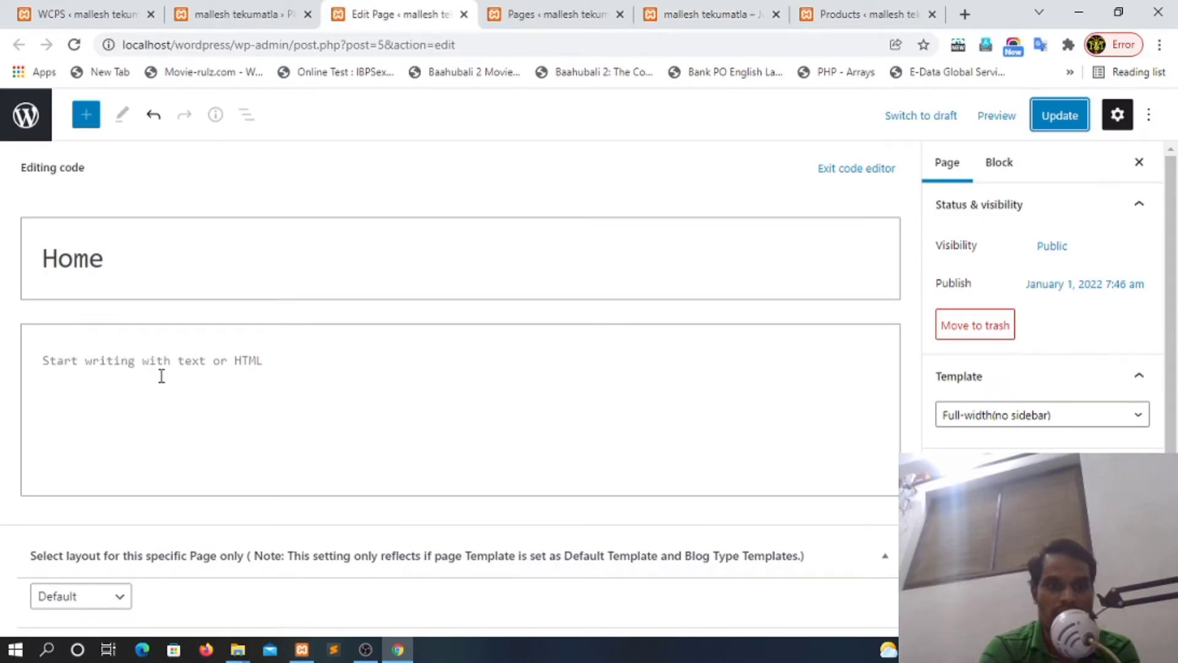
pyautogui.click(161, 376)
pyautogui.hotkey('ctrl', 'v')
pyautogui.click(1054, 115)
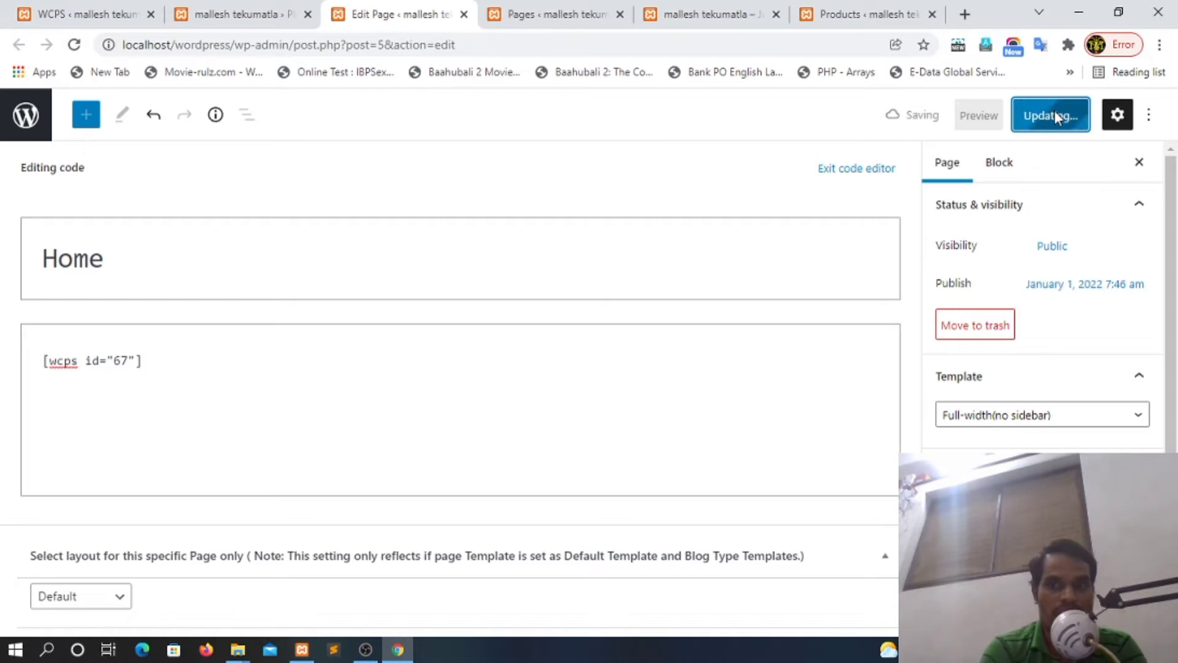
# Reload the published Home page and open its link for creating a slider layout in a new browser tab
pyautogui.click(715, 15)
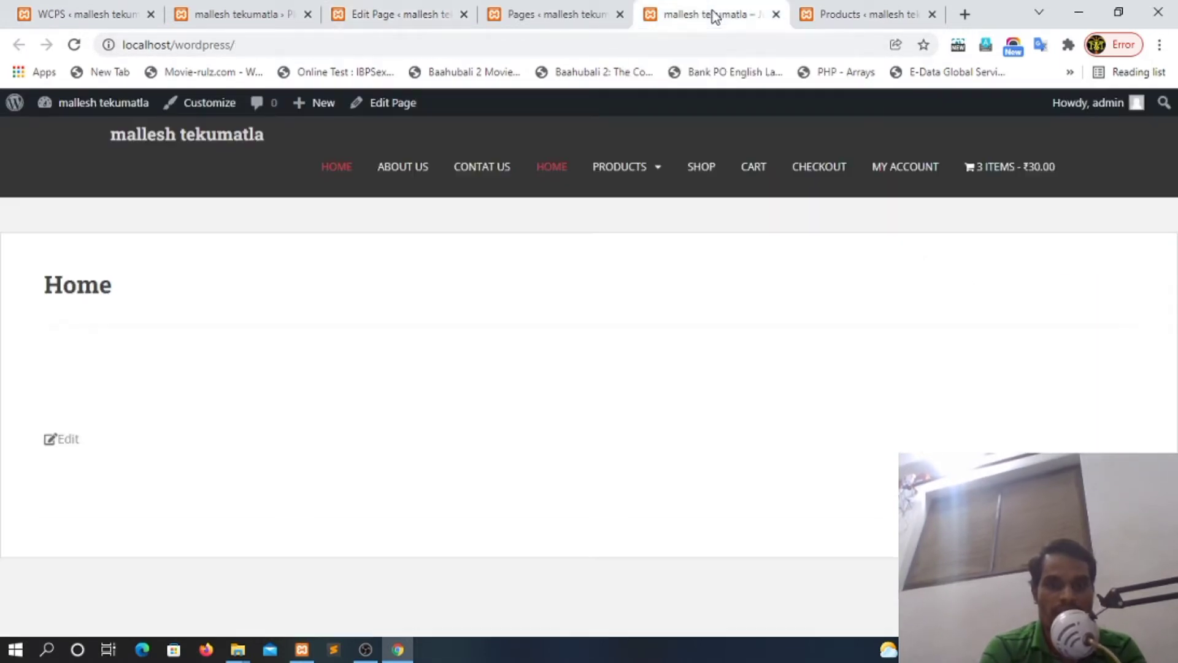
pyautogui.click(73, 47)
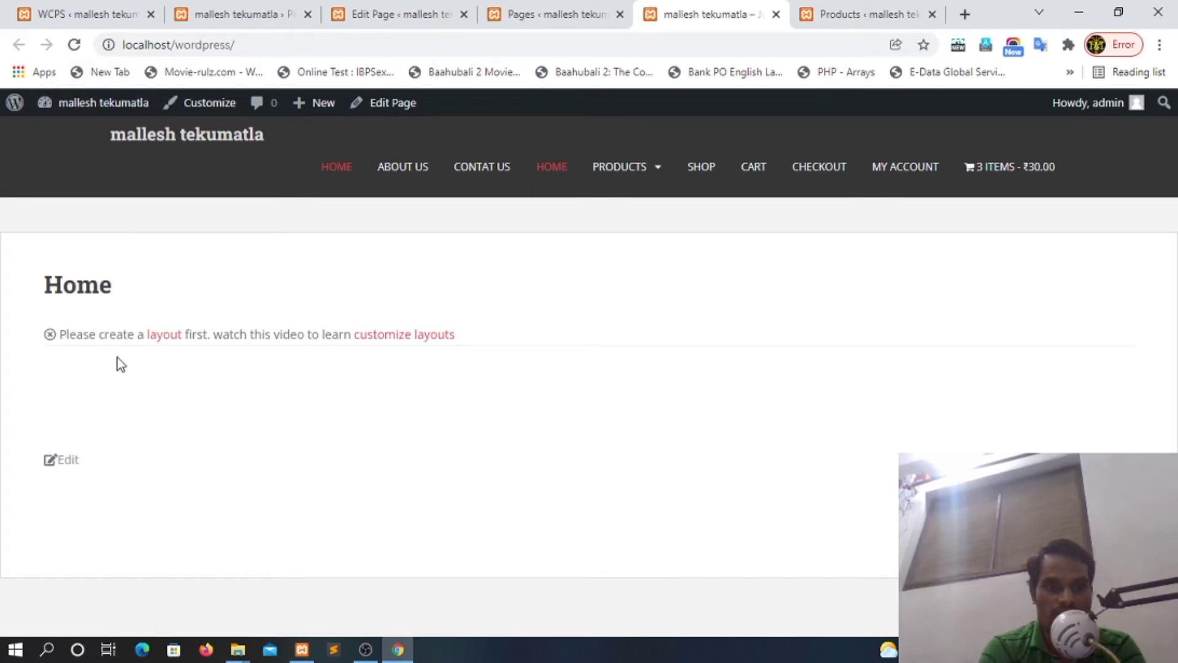
pyautogui.rightClick(166, 339)
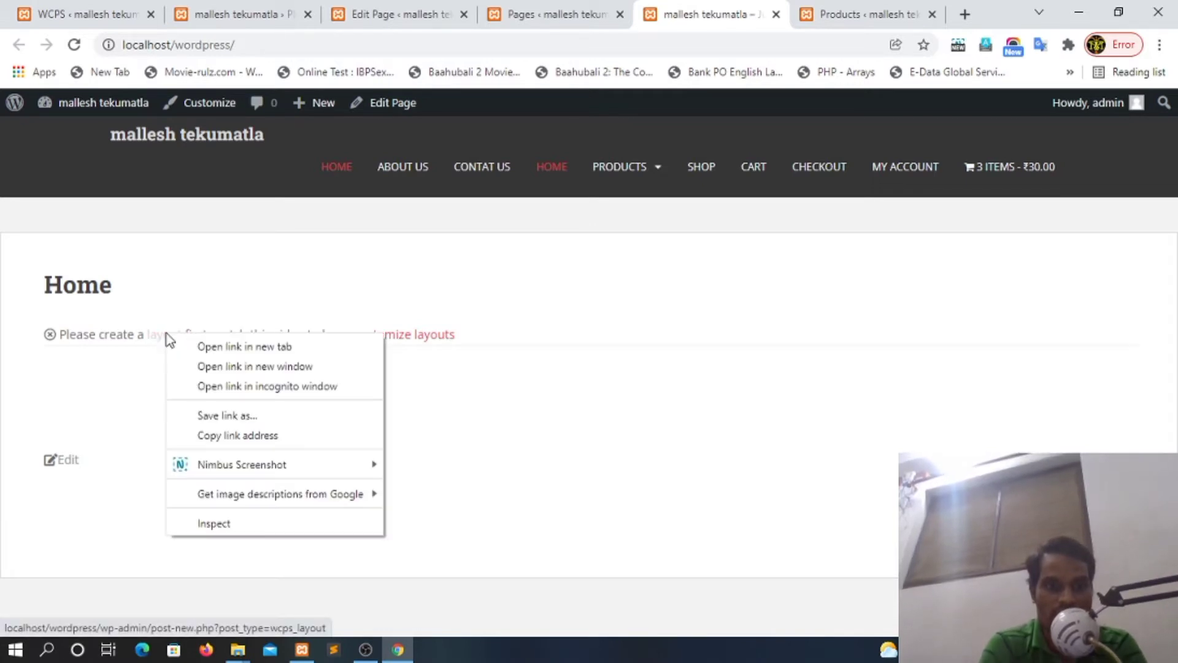
pyautogui.click(193, 345)
pyautogui.click(724, 14)
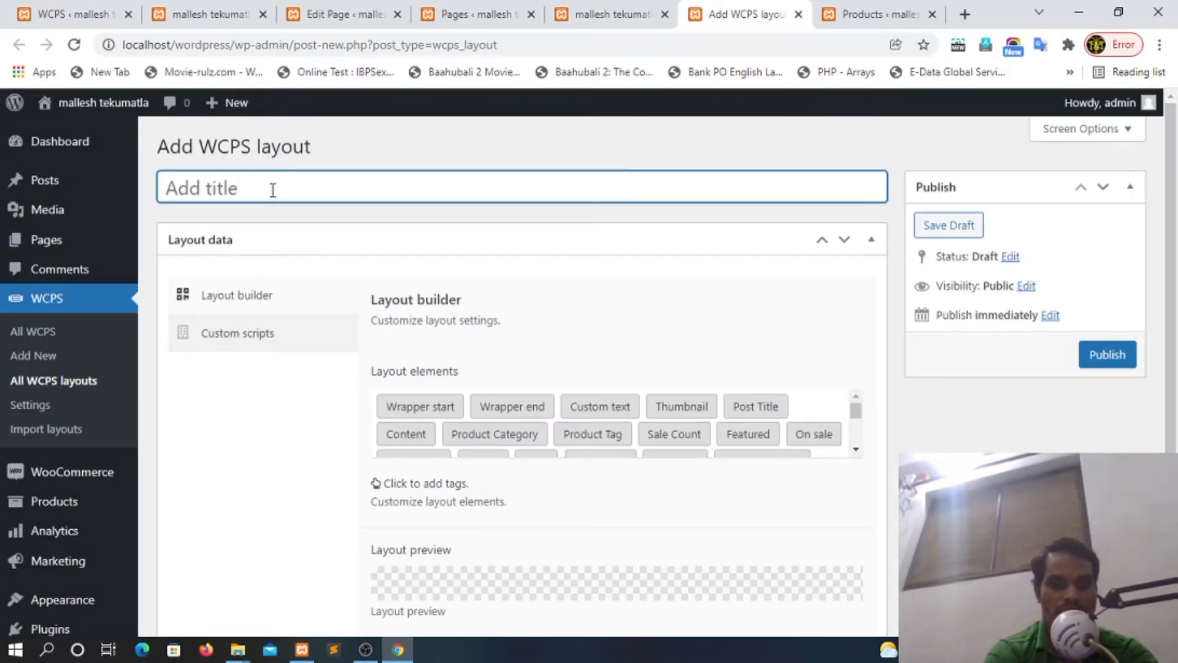
# Title the new WCPS layout "home product slider"
pyautogui.write('home pr')
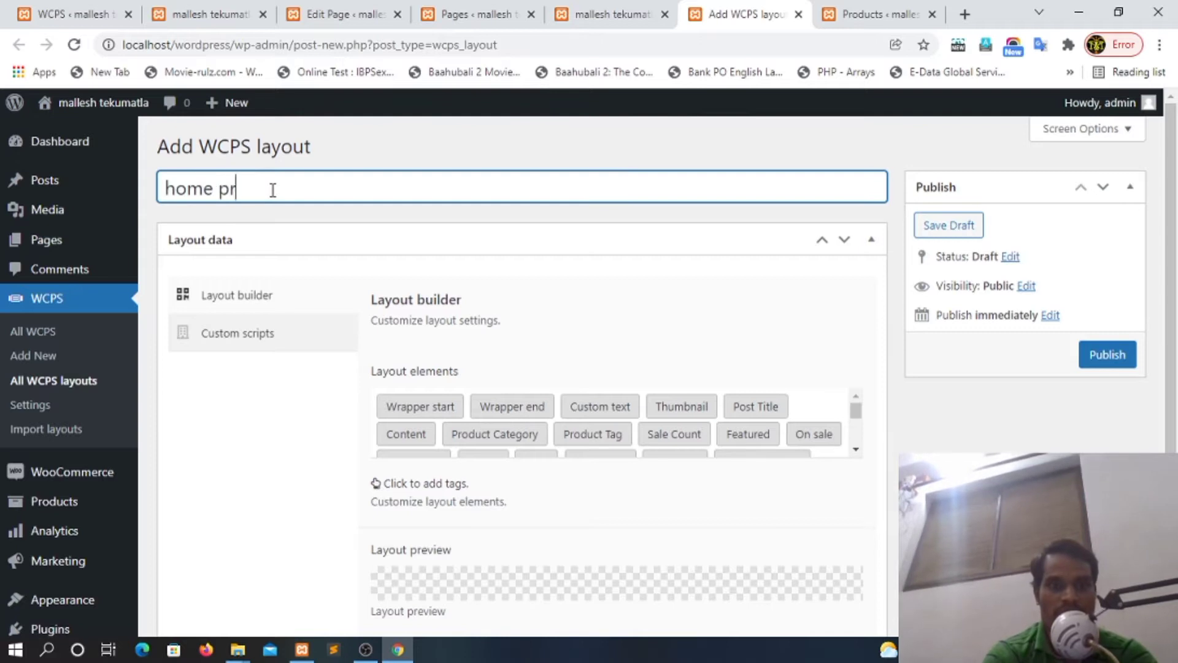
pyautogui.write('oduc')
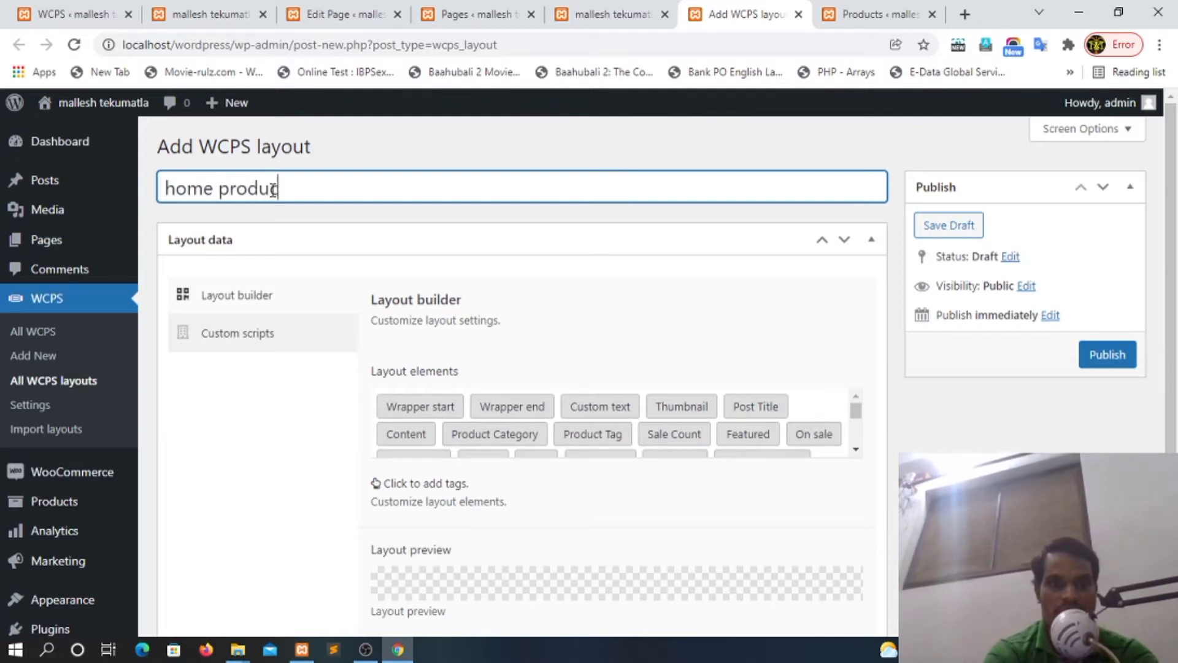
pyautogui.write('t slier')
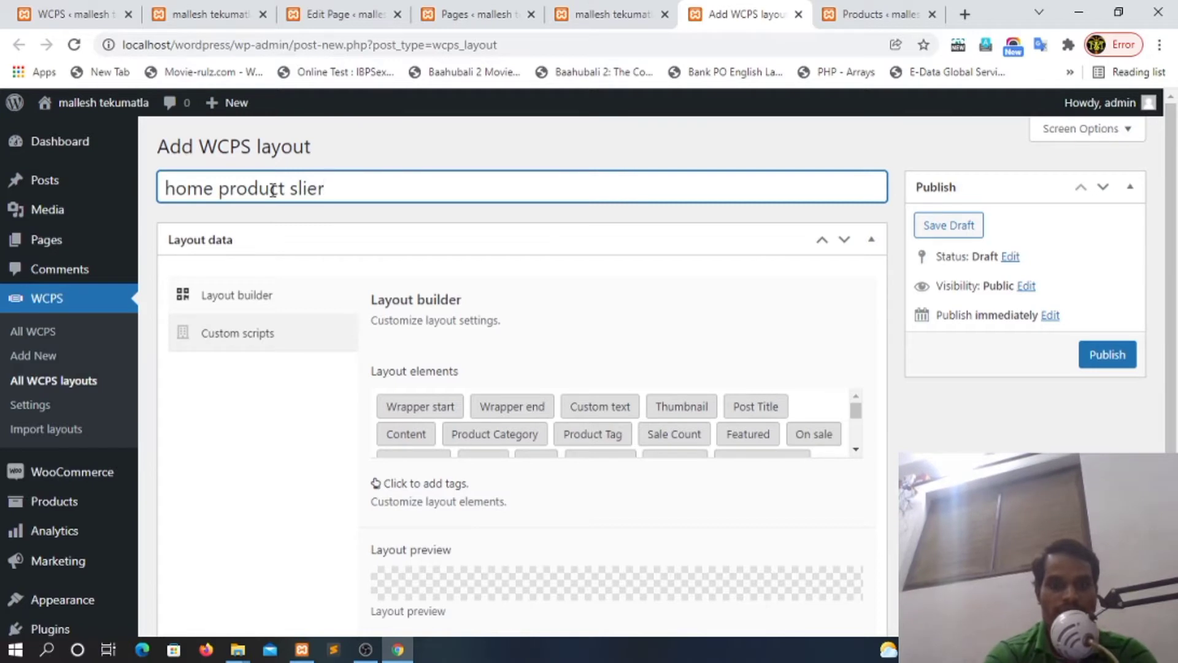
pyautogui.press('BackSpace')
pyautogui.press('BackSpace')
pyautogui.write('der')
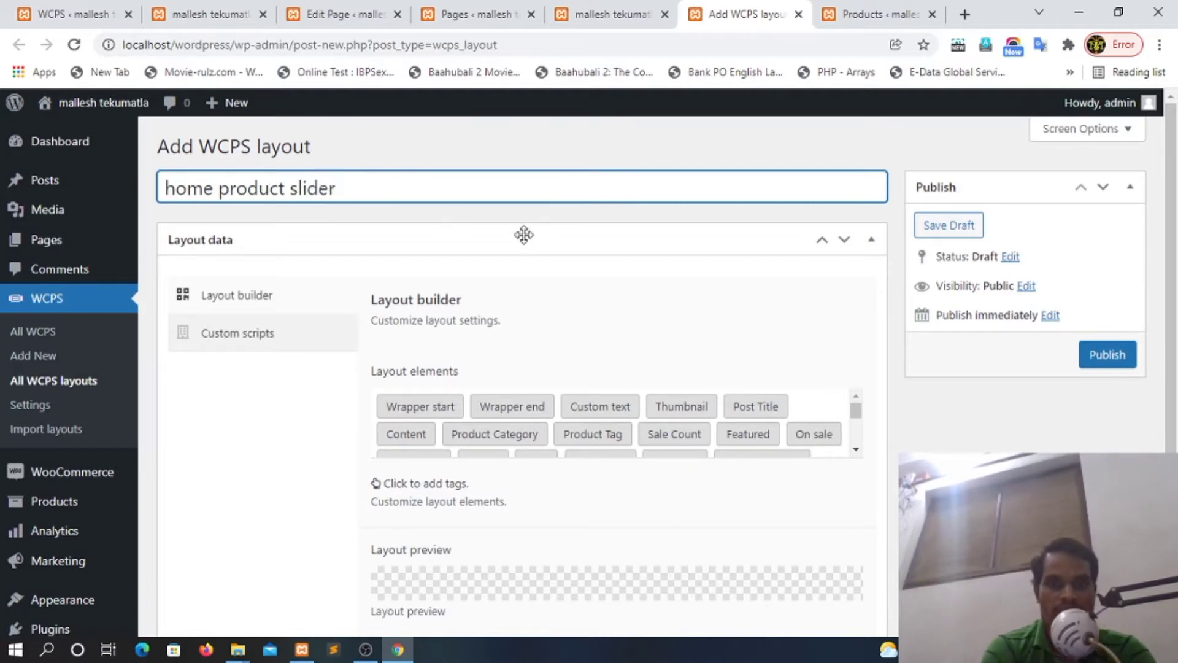
# Add the Thumbnail, Post Title, Content and Product Category elements to the layout, in that order
pyautogui.scroll(-1, 759, 265)
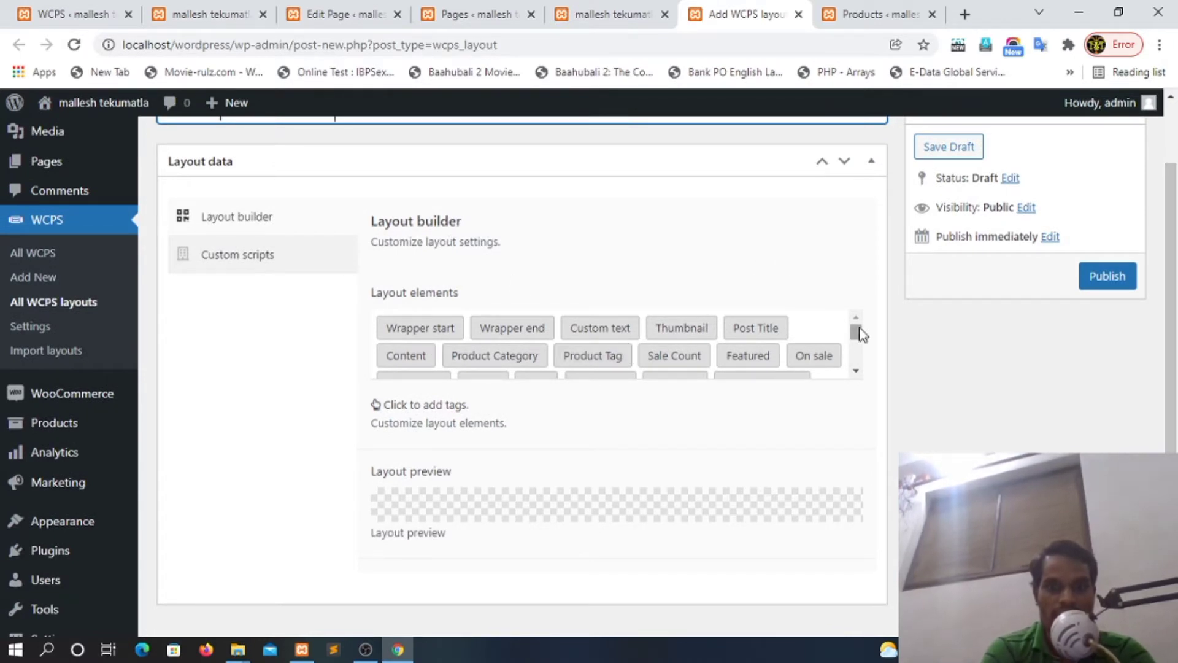
pyautogui.scroll(-2, 857, 346)
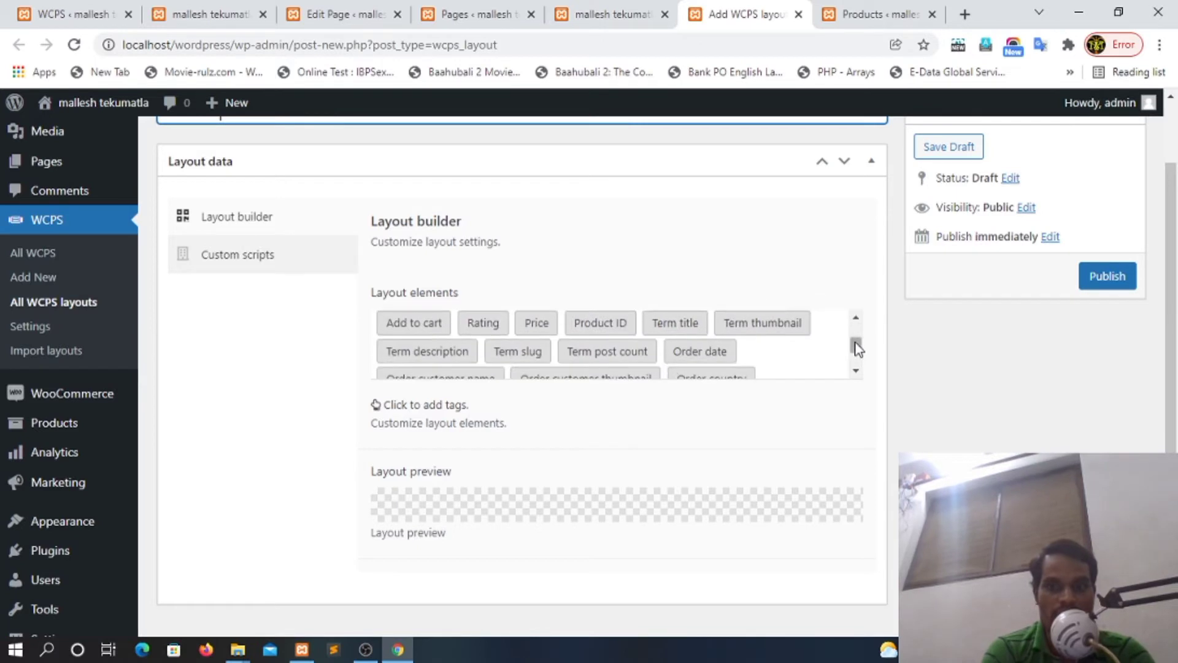
pyautogui.scroll(1, 856, 343)
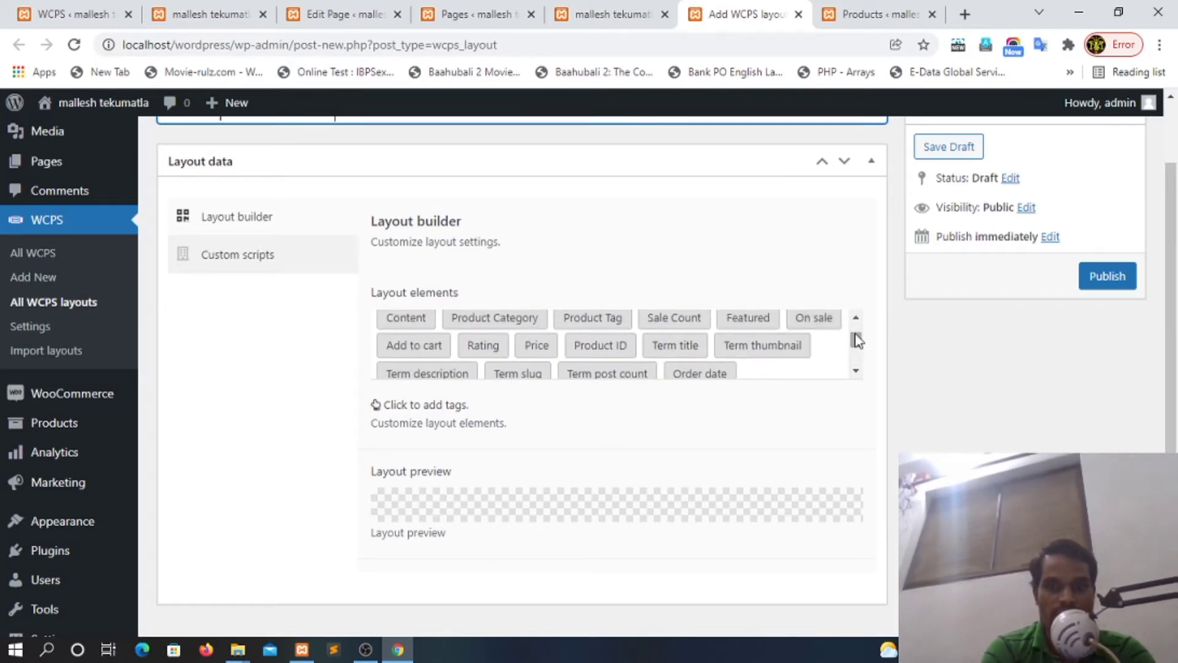
pyautogui.scroll(1, 857, 334)
pyautogui.scroll(1, 857, 334)
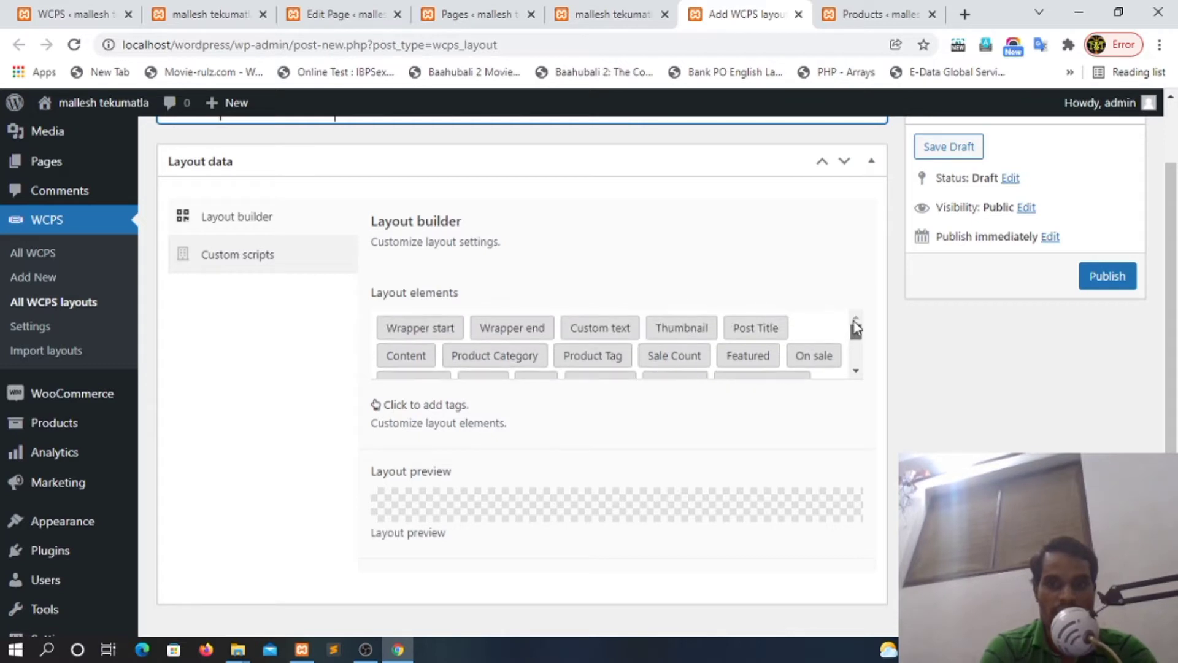
pyautogui.click(675, 335)
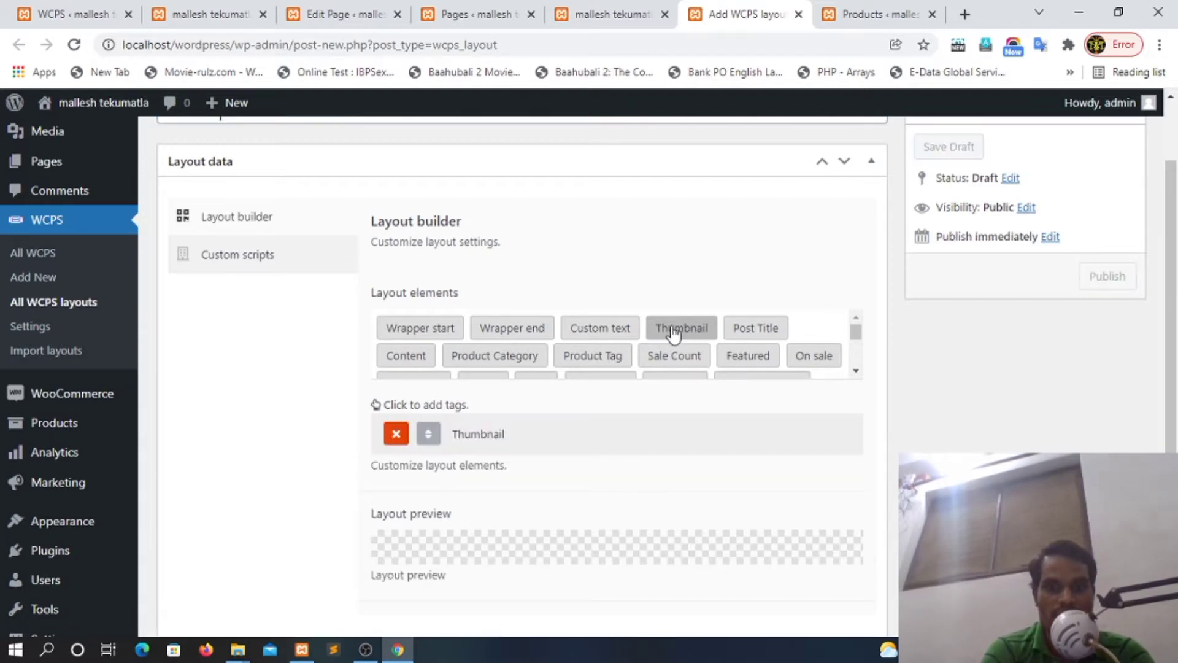
pyautogui.click(747, 331)
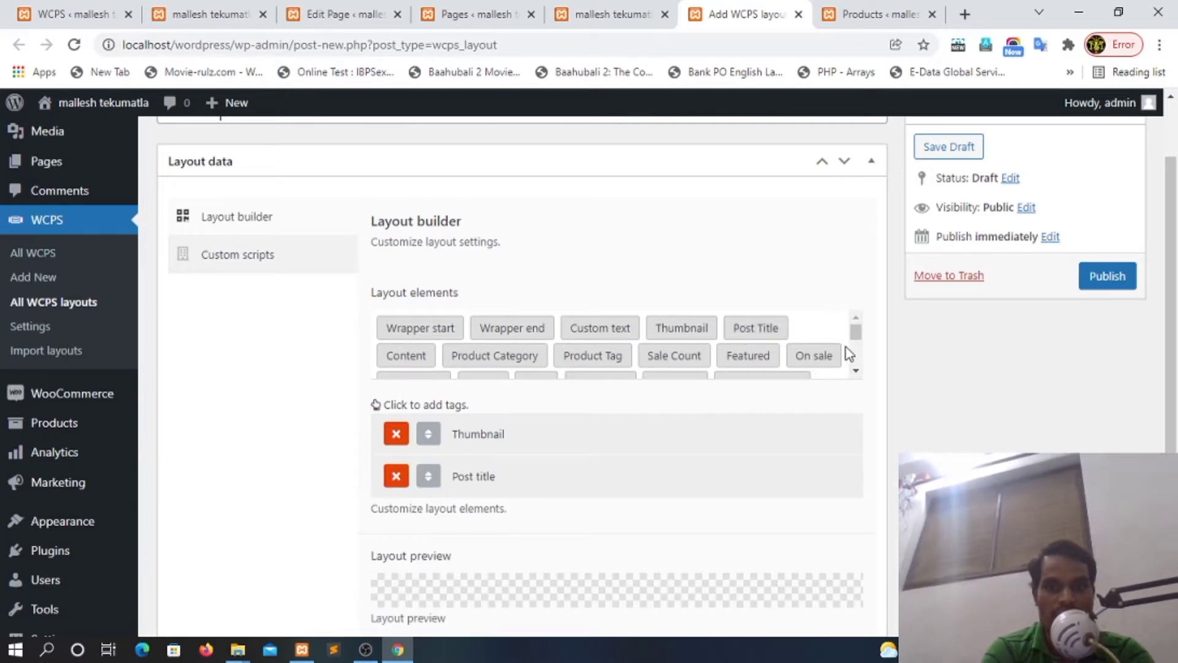
pyautogui.click(413, 361)
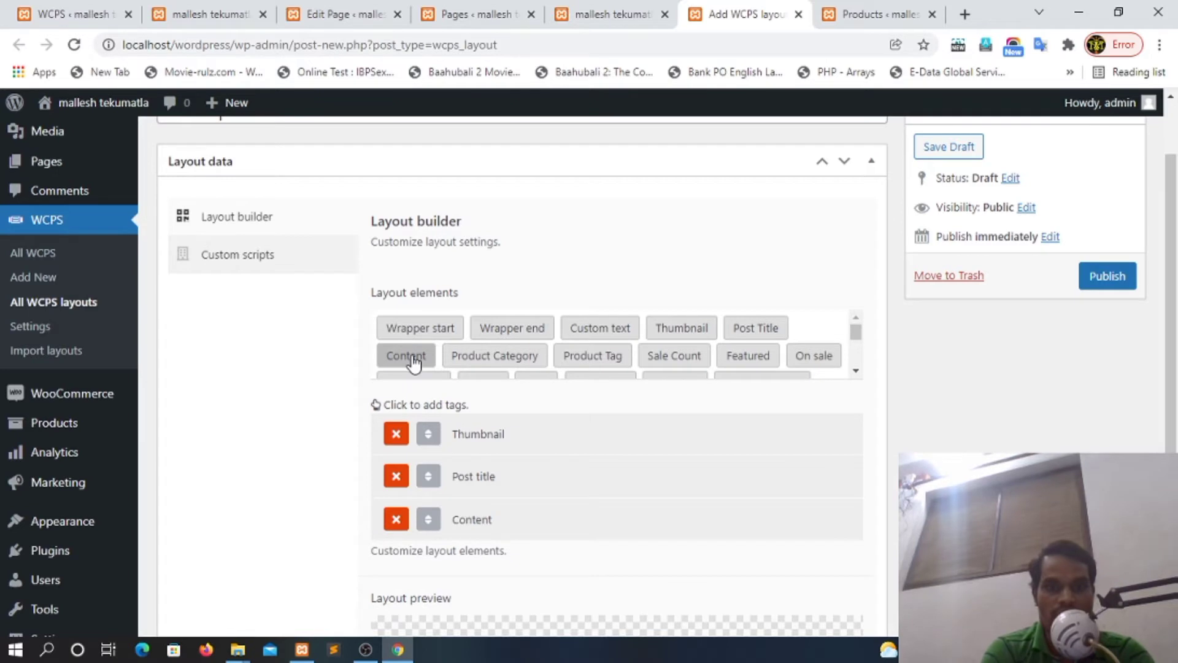
pyautogui.click(492, 364)
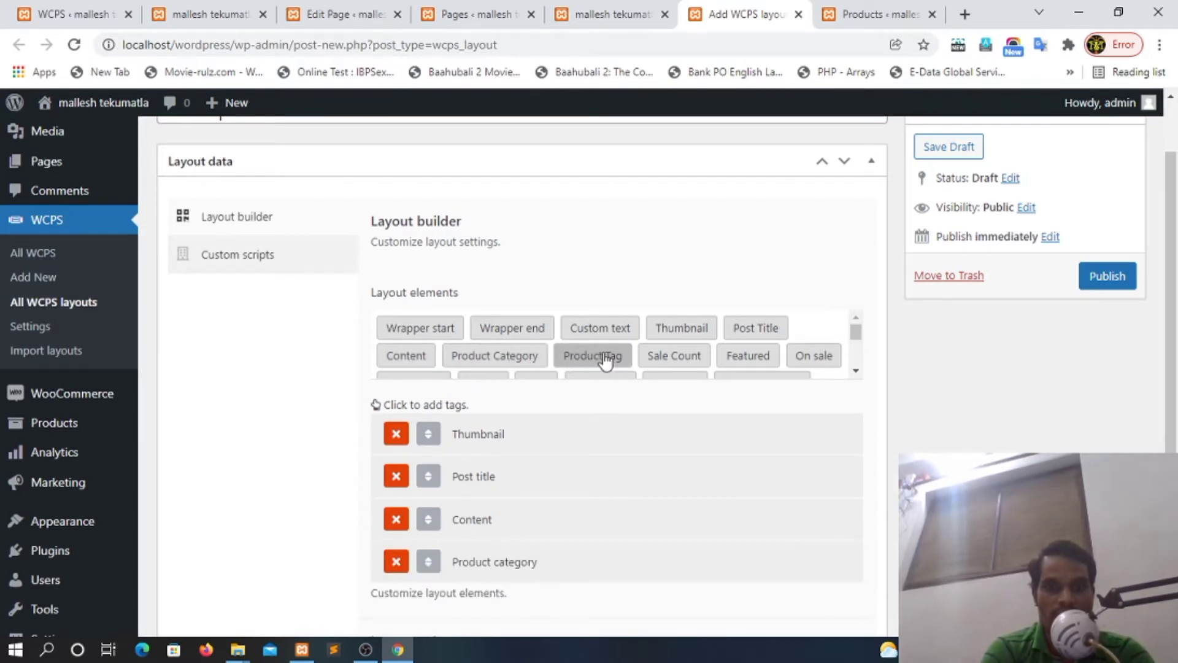
# Add the Add to cart and Price elements after the product category in the layout
pyautogui.click(857, 372)
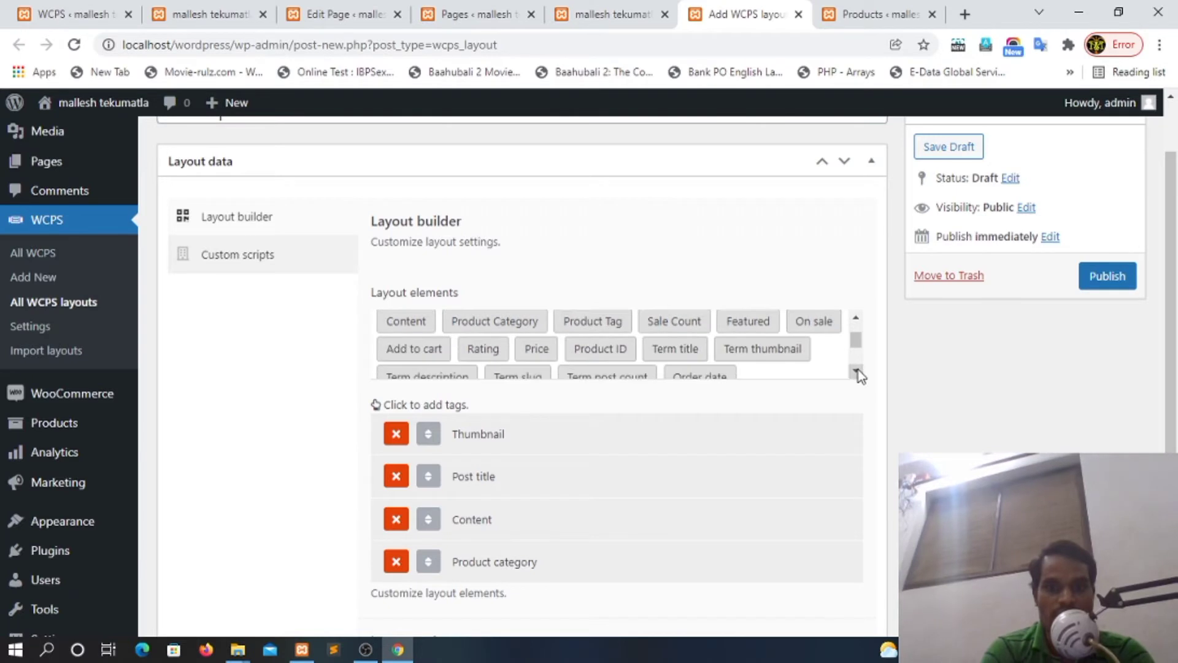
pyautogui.click(409, 356)
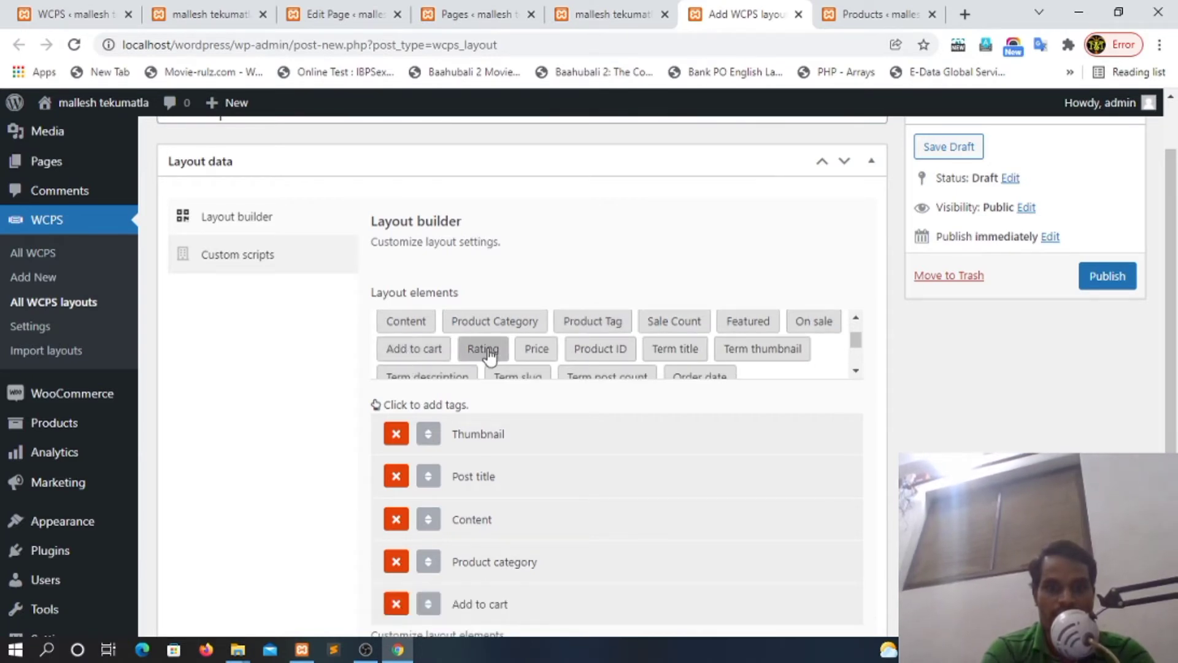
pyautogui.click(532, 354)
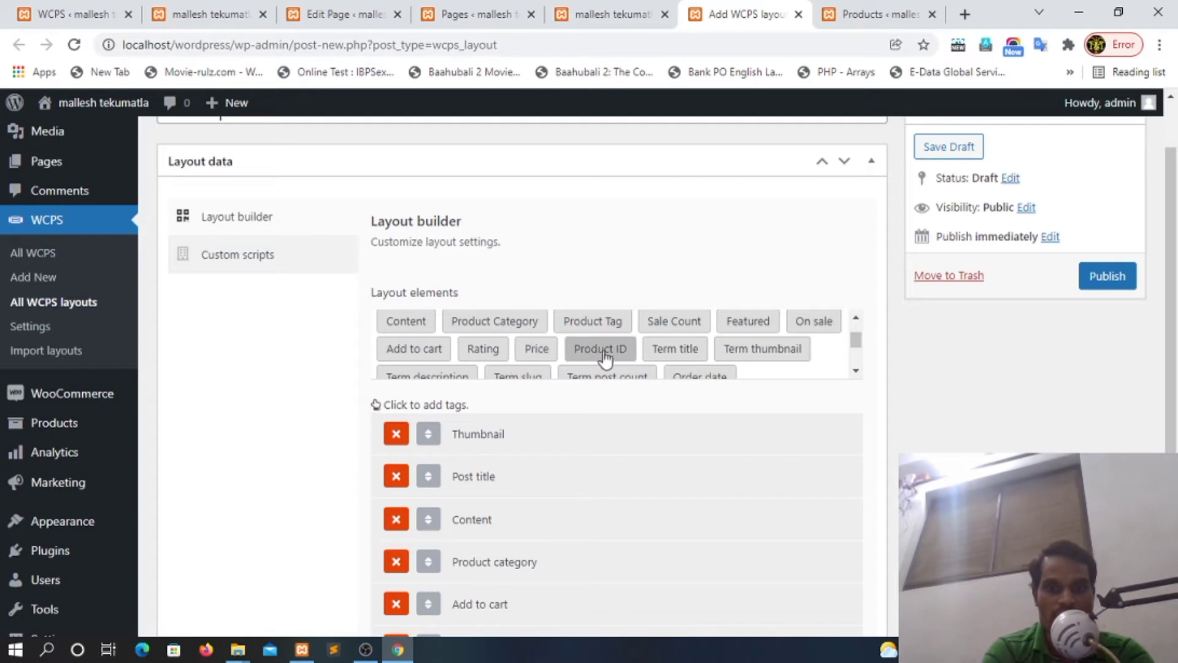
# Review the remaining layout elements, publish the layout and check its layout preview
pyautogui.click(855, 371)
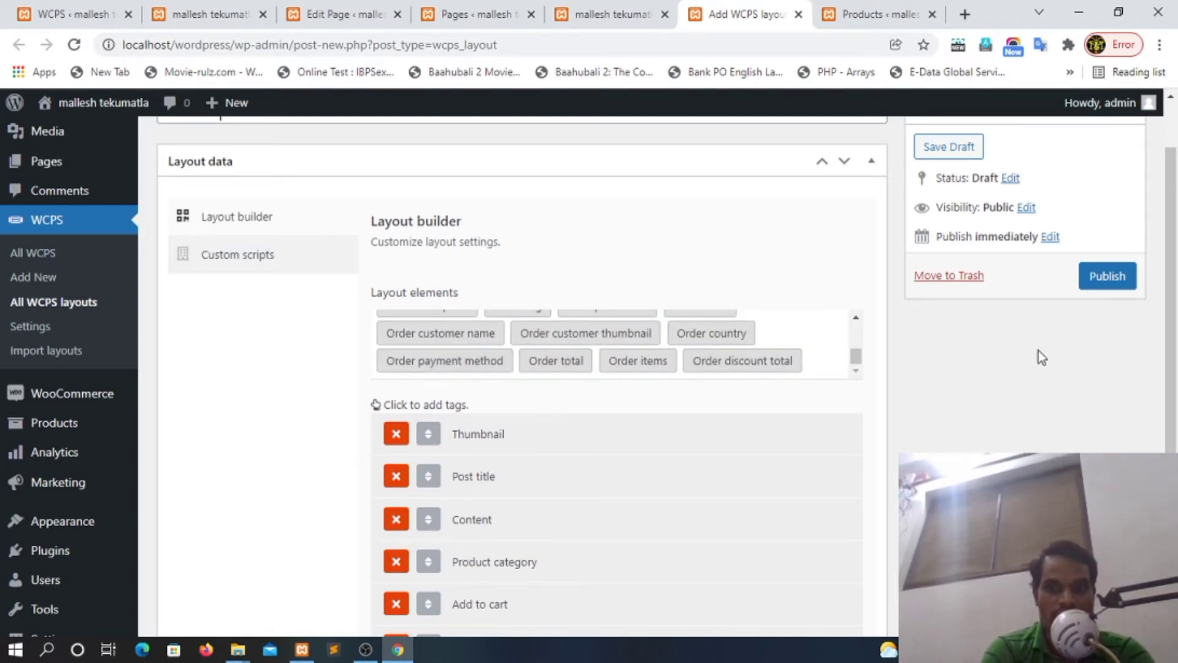
pyautogui.scroll(-3, 950, 488)
pyautogui.scroll(-1, 906, 489)
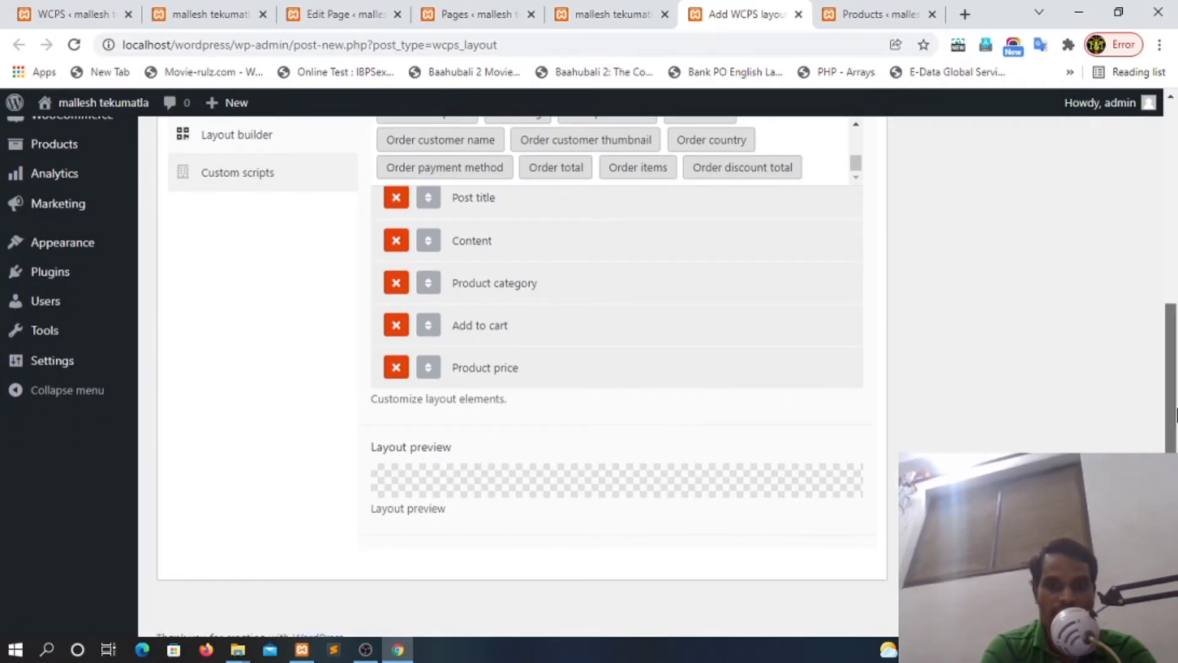
pyautogui.scroll(4, 1043, 381)
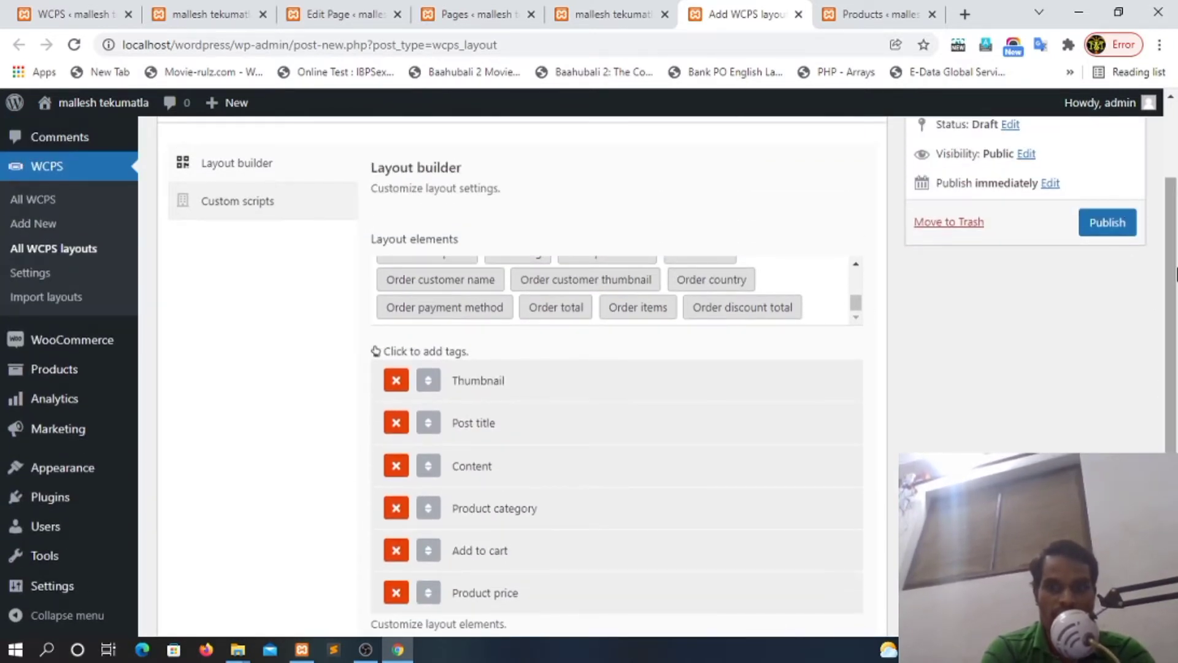
pyautogui.scroll(2, 736, 306)
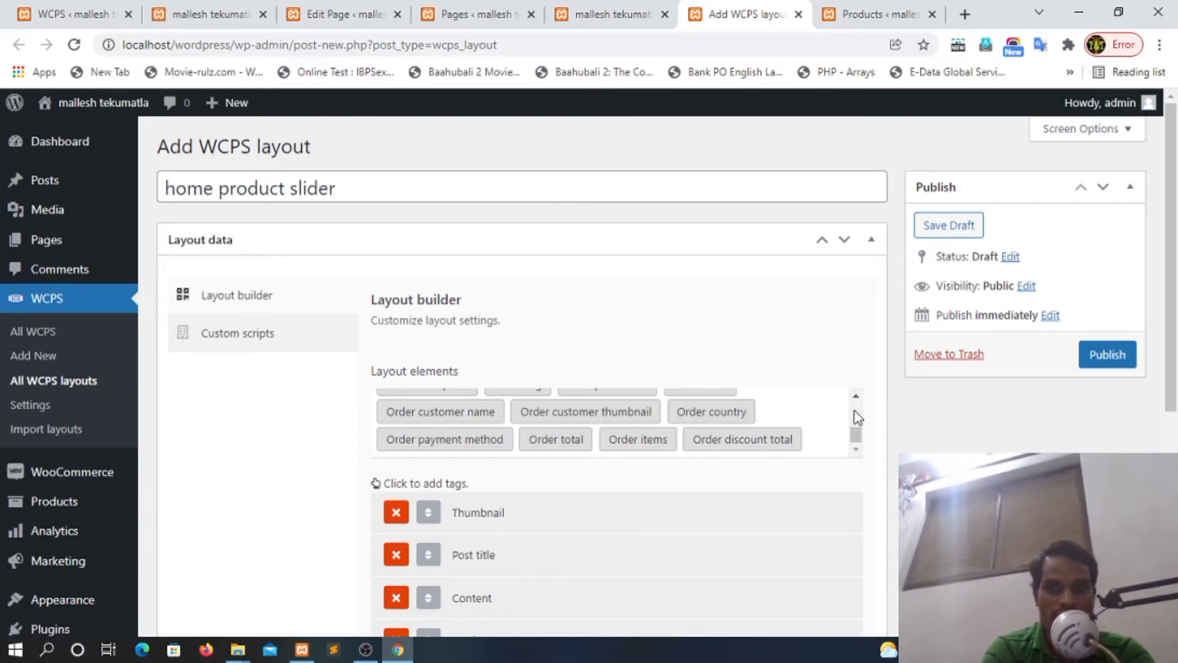
pyautogui.scroll(1, 857, 418)
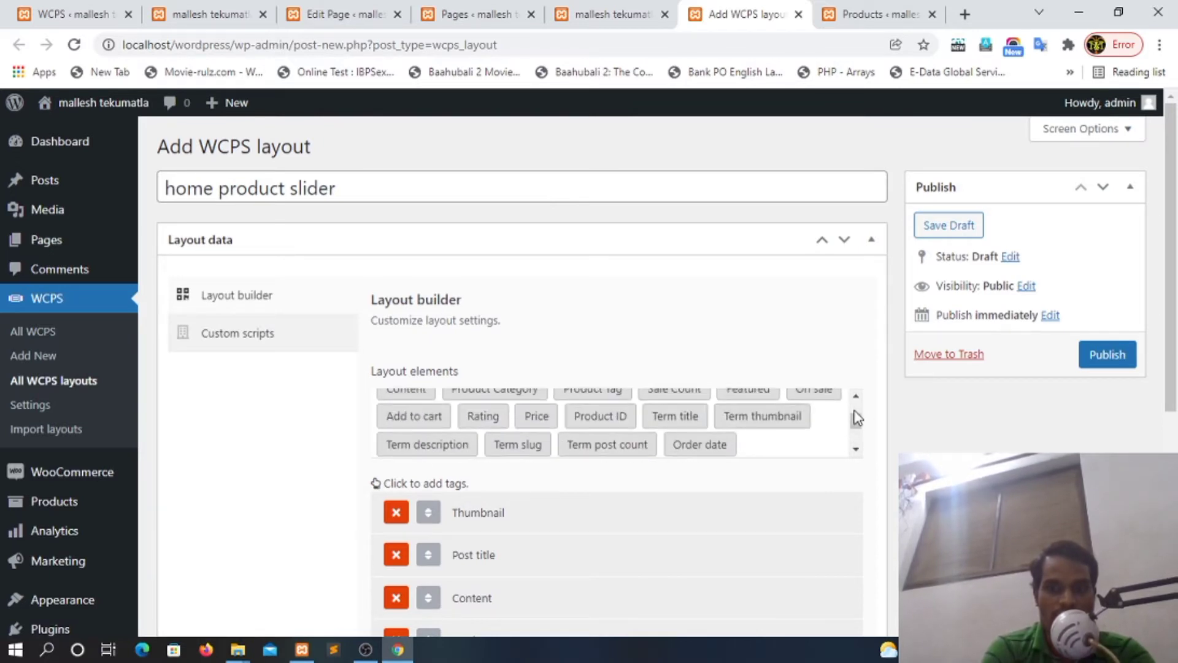
pyautogui.click(1101, 361)
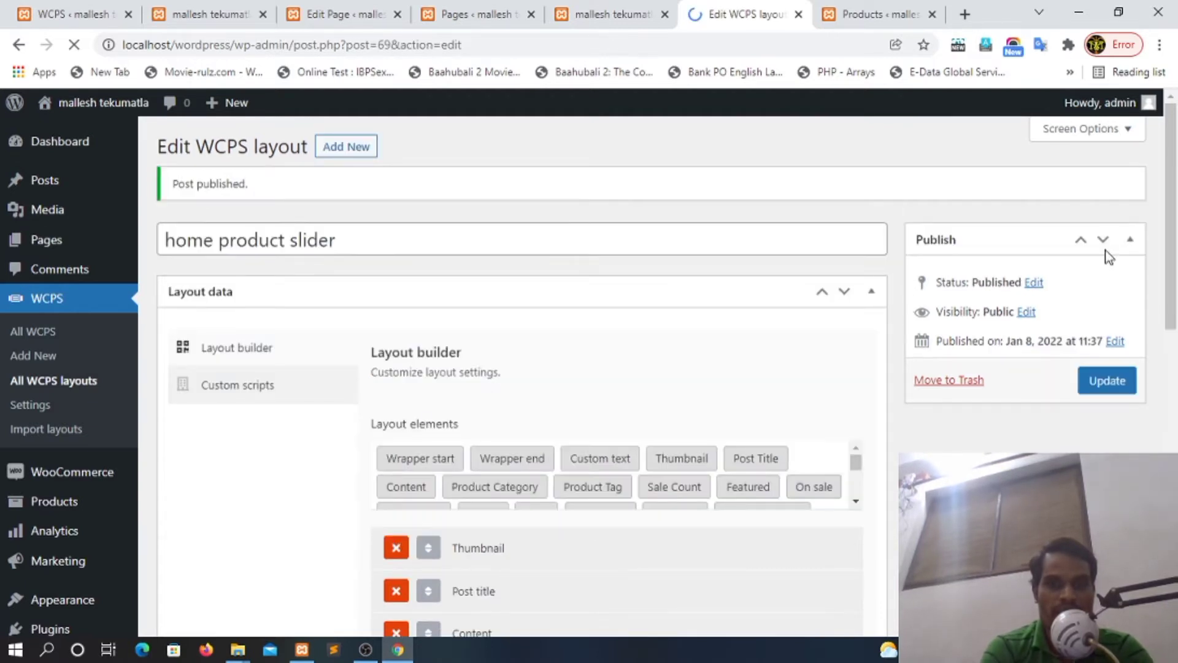
pyautogui.scroll(-4, 1152, 407)
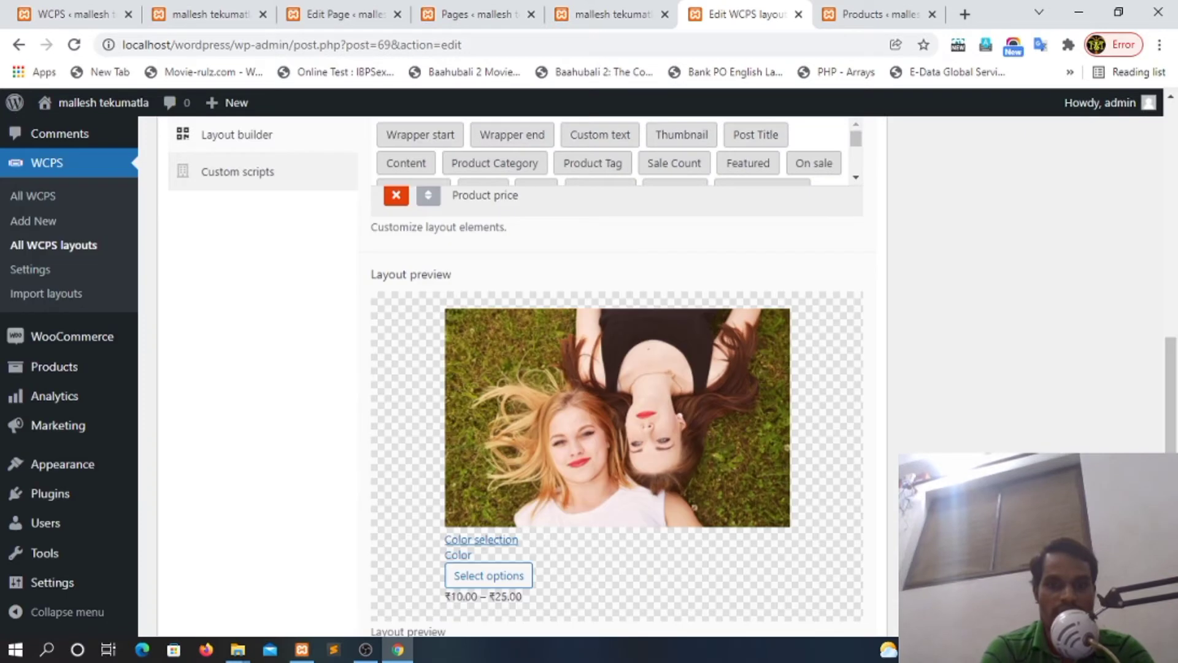
pyautogui.scroll(-2, 876, 407)
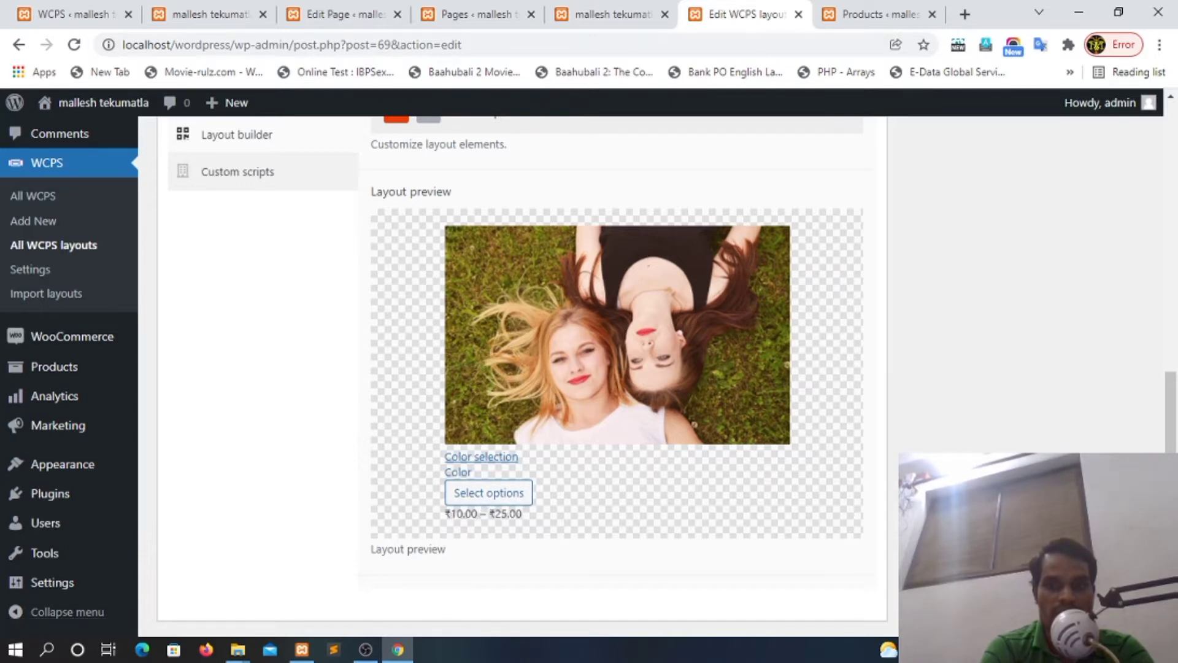
# Open the Home product slider for editing from the list of all WCPS sliders and check its item layouts
pyautogui.moveTo(1171, 531); pyautogui.dragTo(1167, 264)
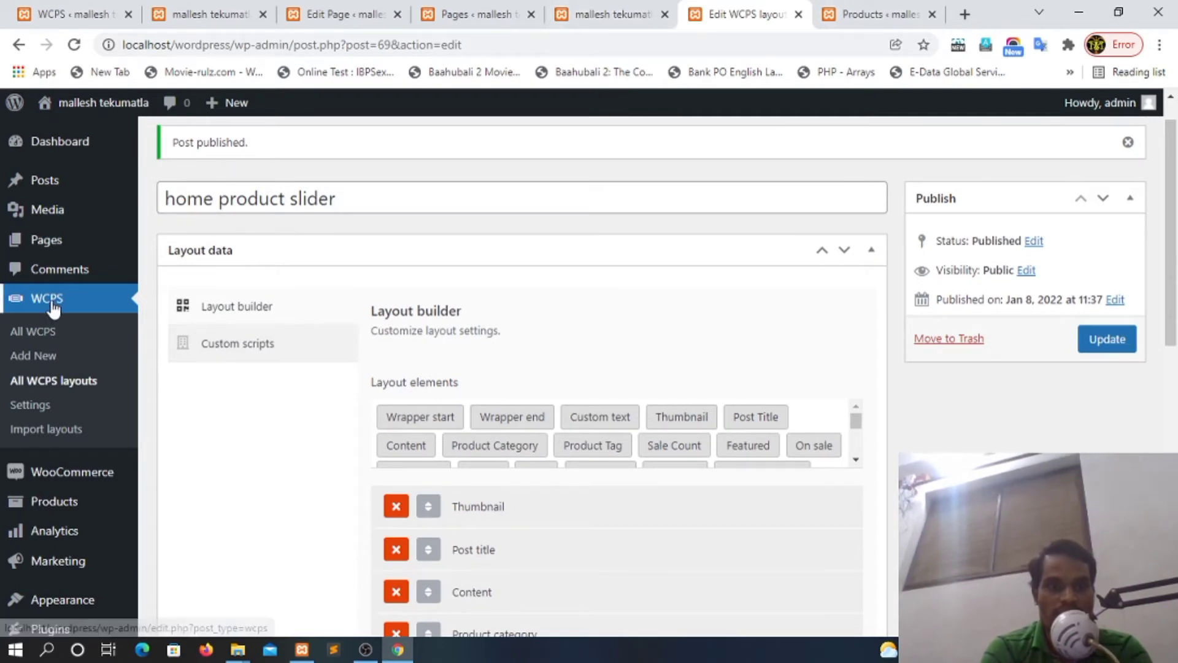
pyautogui.click(35, 332)
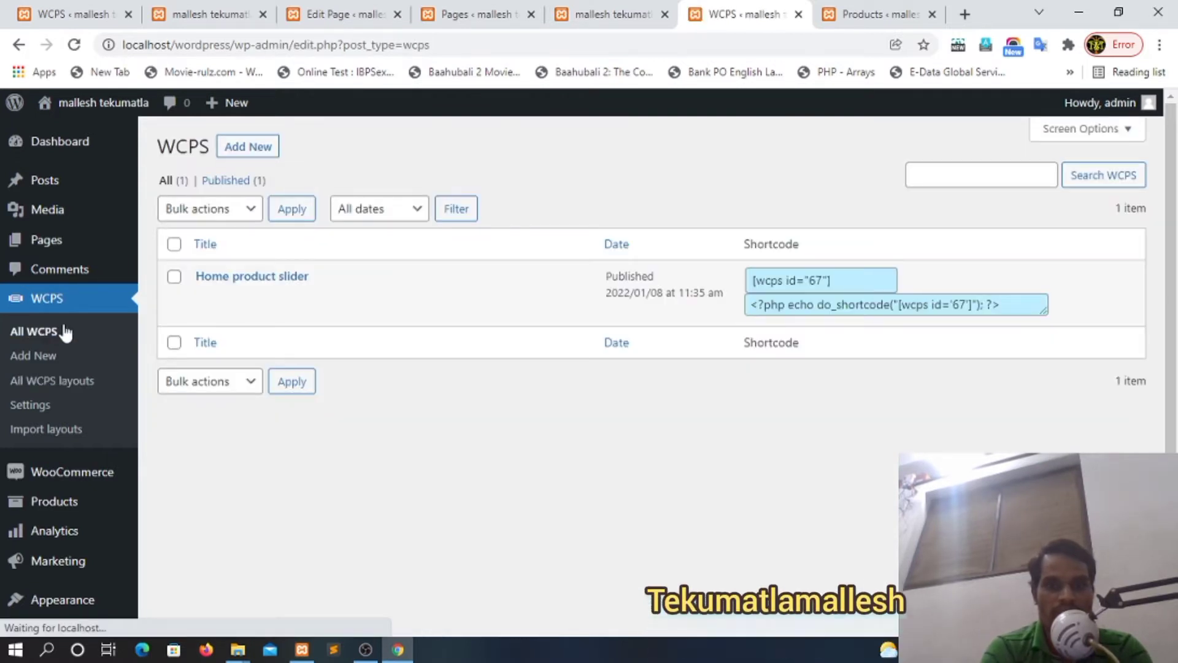
pyautogui.click(205, 297)
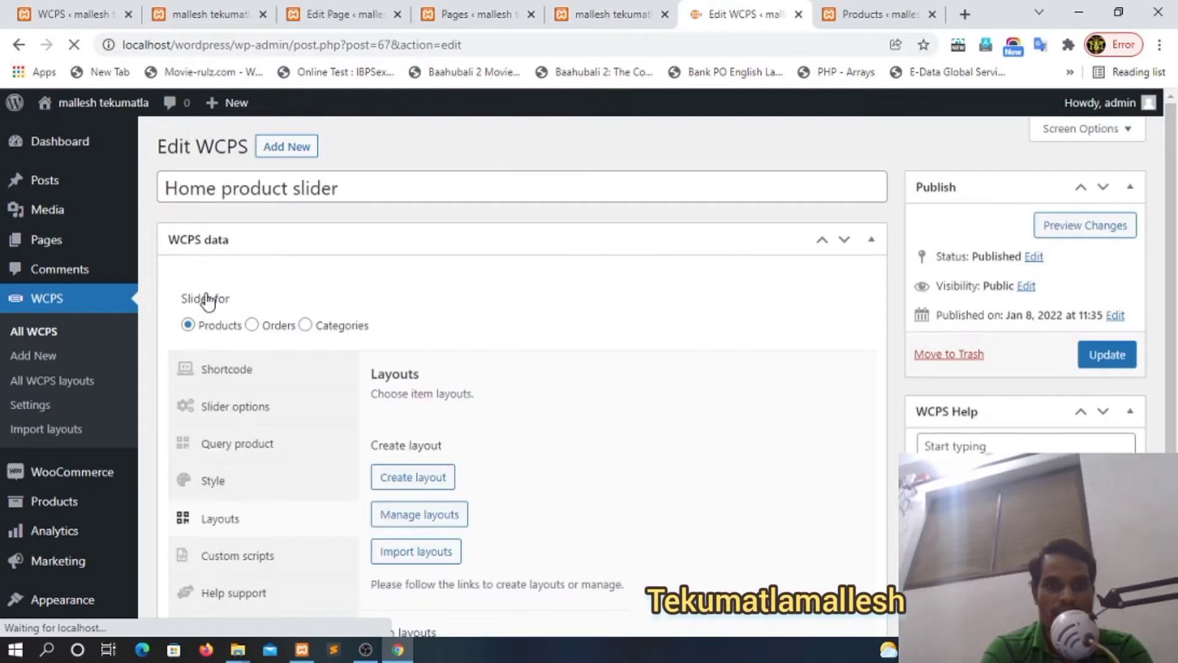
pyautogui.scroll(-5, 1175, 261)
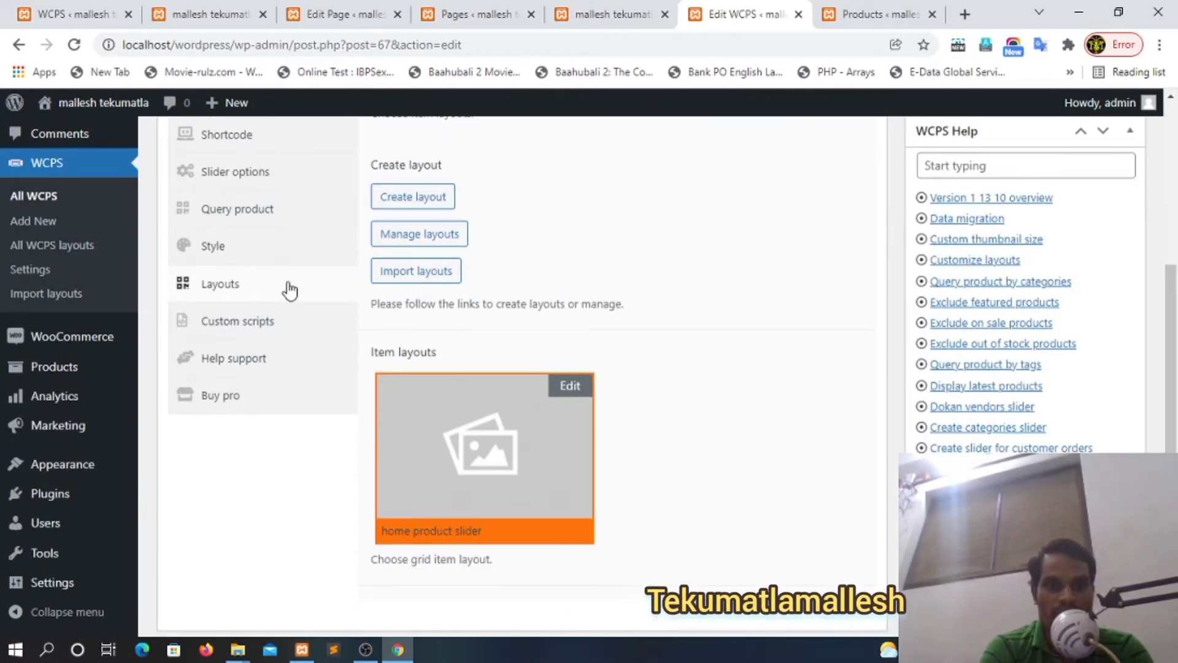
# Find the Product ID's setting in the slider's product query and look up the IDs of Color selection, Beauty product1 and Food product1
pyautogui.click(268, 216)
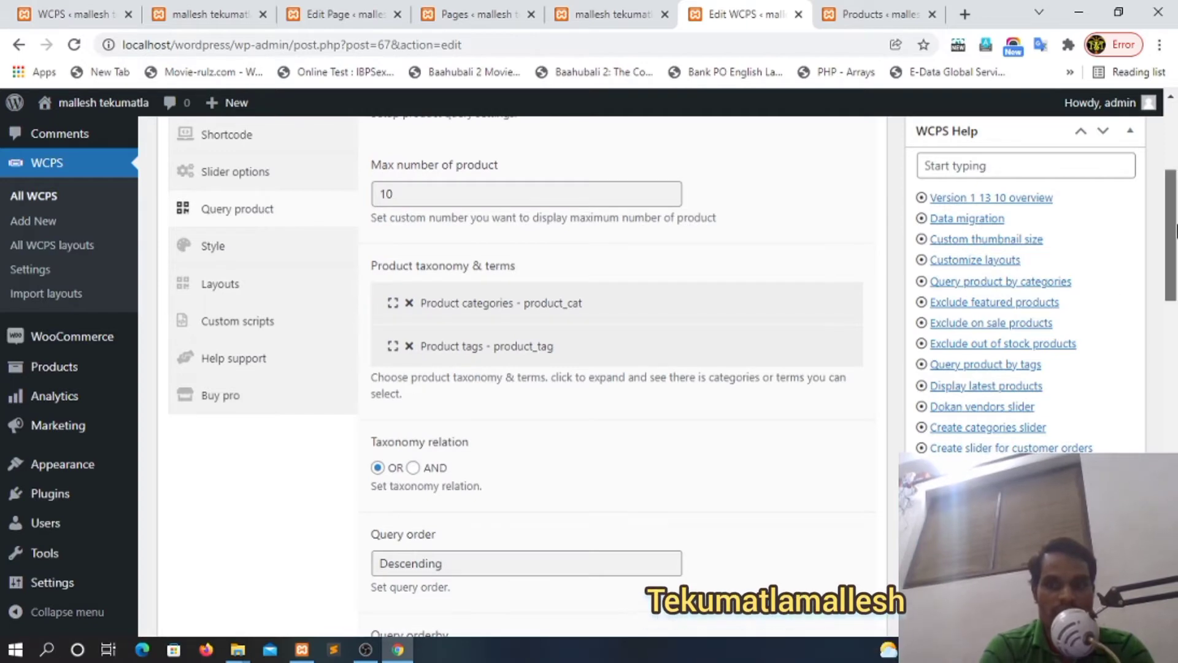
pyautogui.moveTo(1173, 258); pyautogui.dragTo(1175, 593)
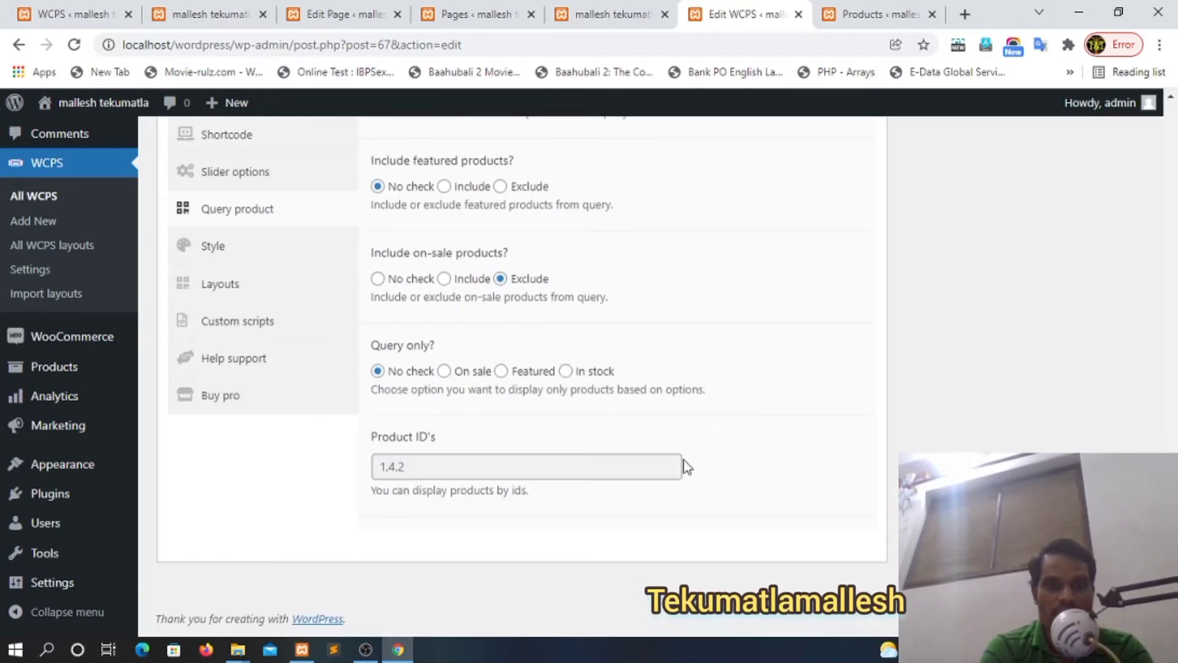
pyautogui.click(433, 462)
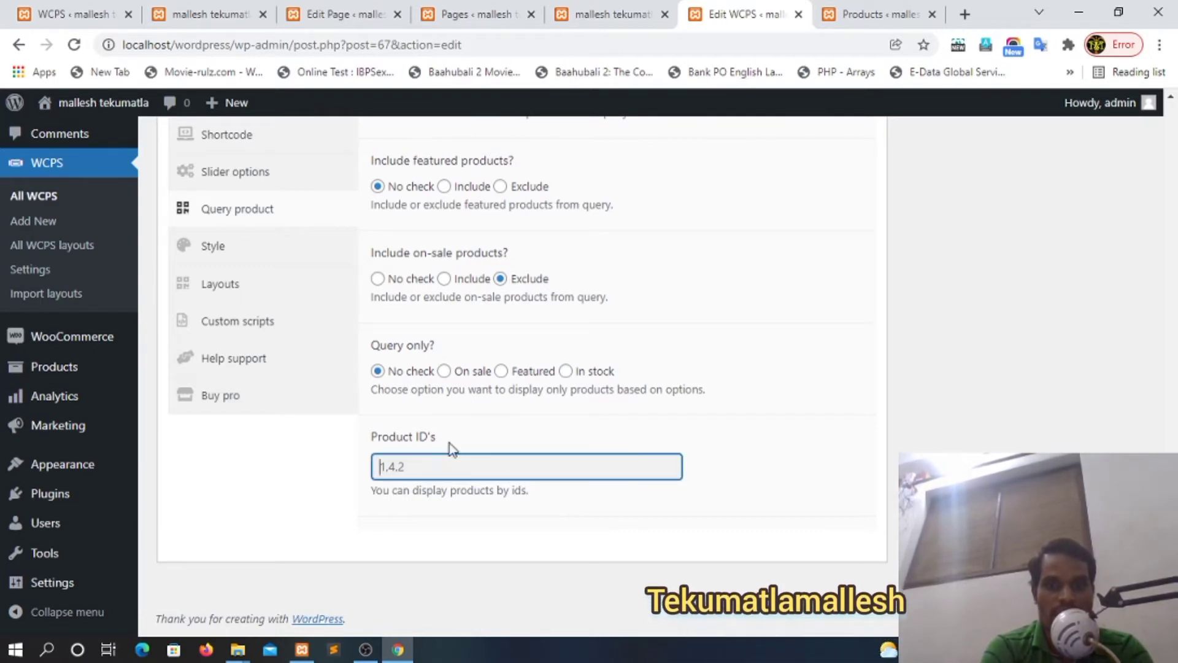
pyautogui.click(846, 5)
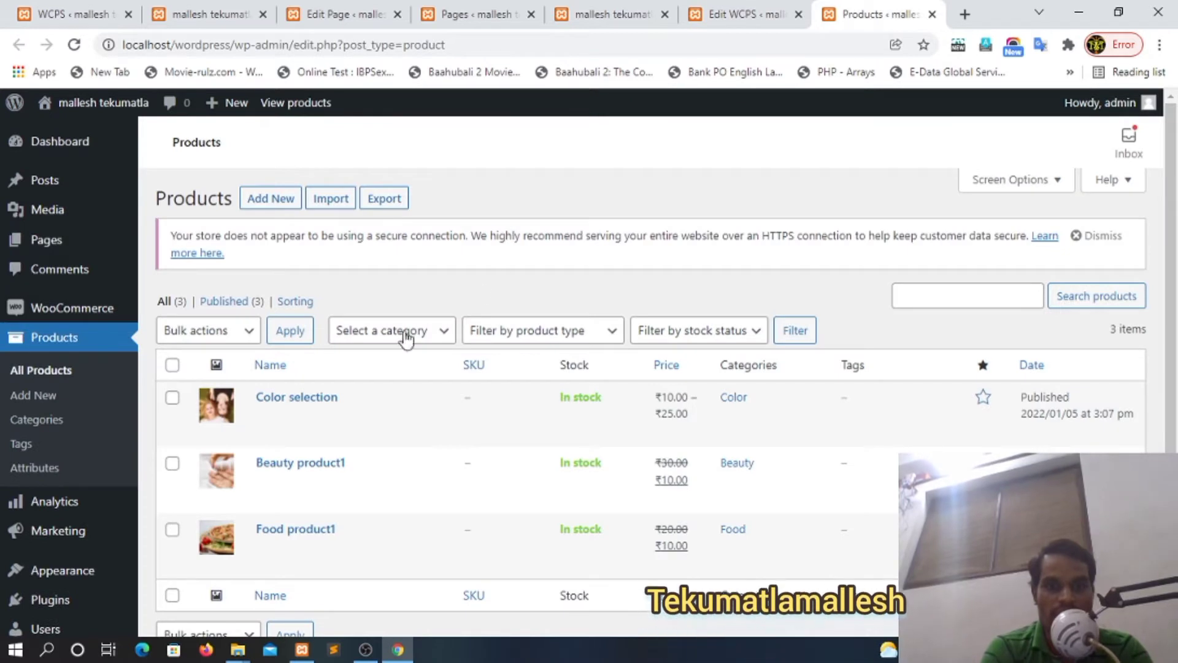
pyautogui.moveTo(299, 406)
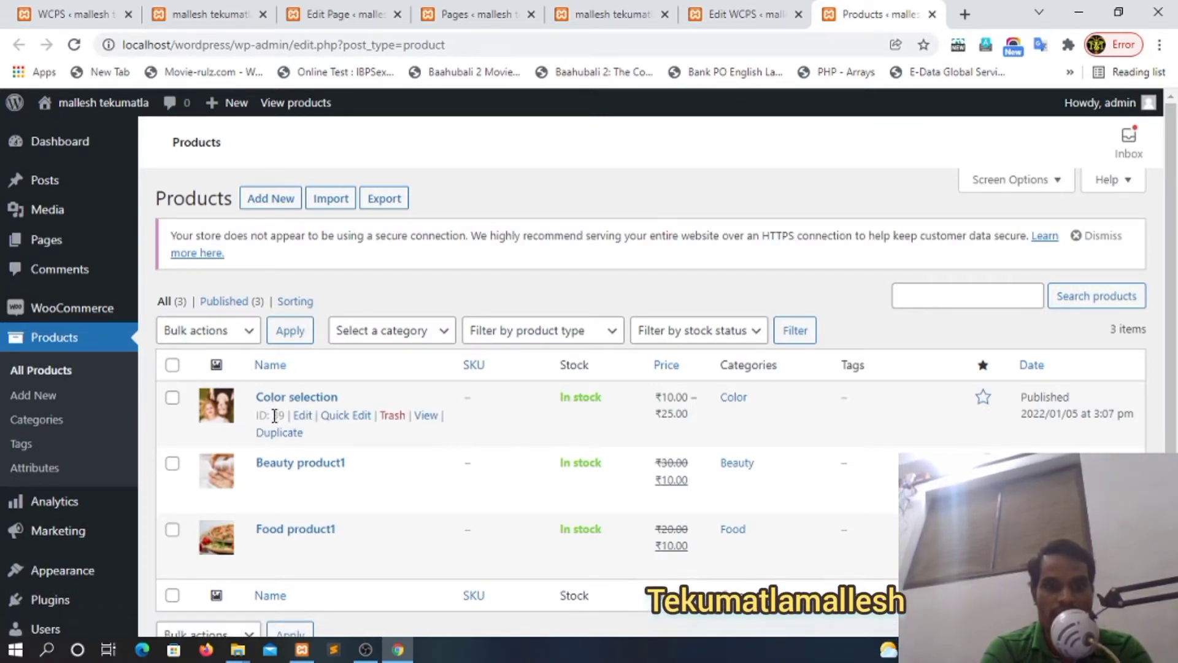
pyautogui.moveTo(276, 477)
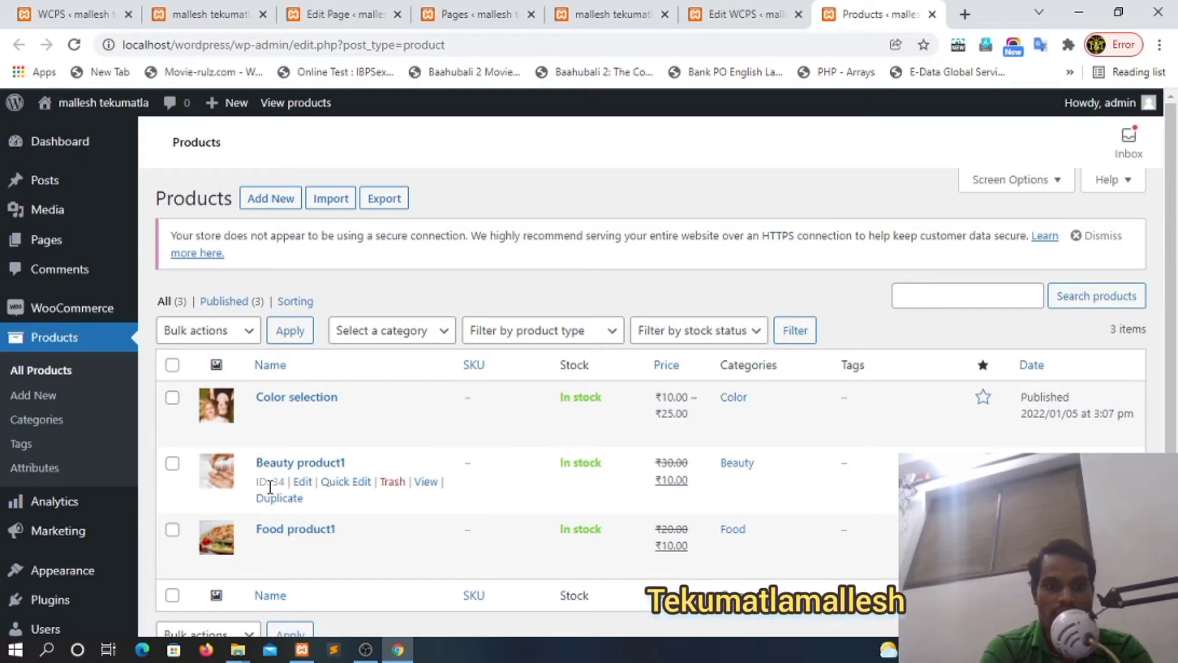
pyautogui.moveTo(264, 549)
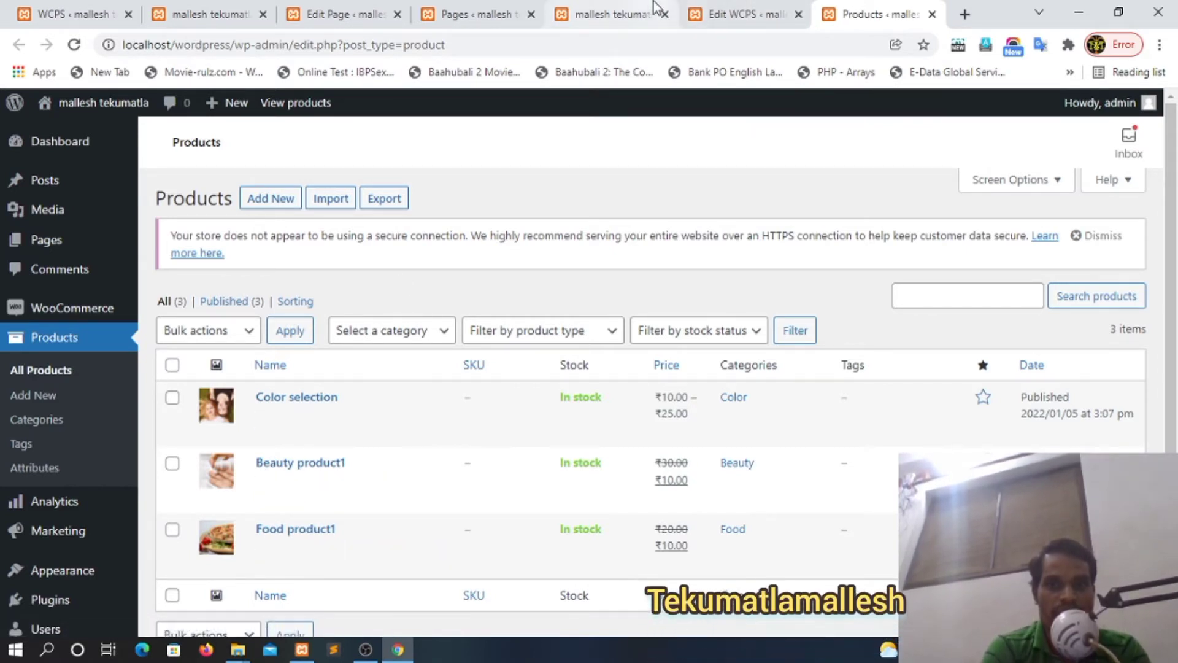
# Set the slider's Product ID's to 32,34,39 and update the slider
pyautogui.click(712, 9)
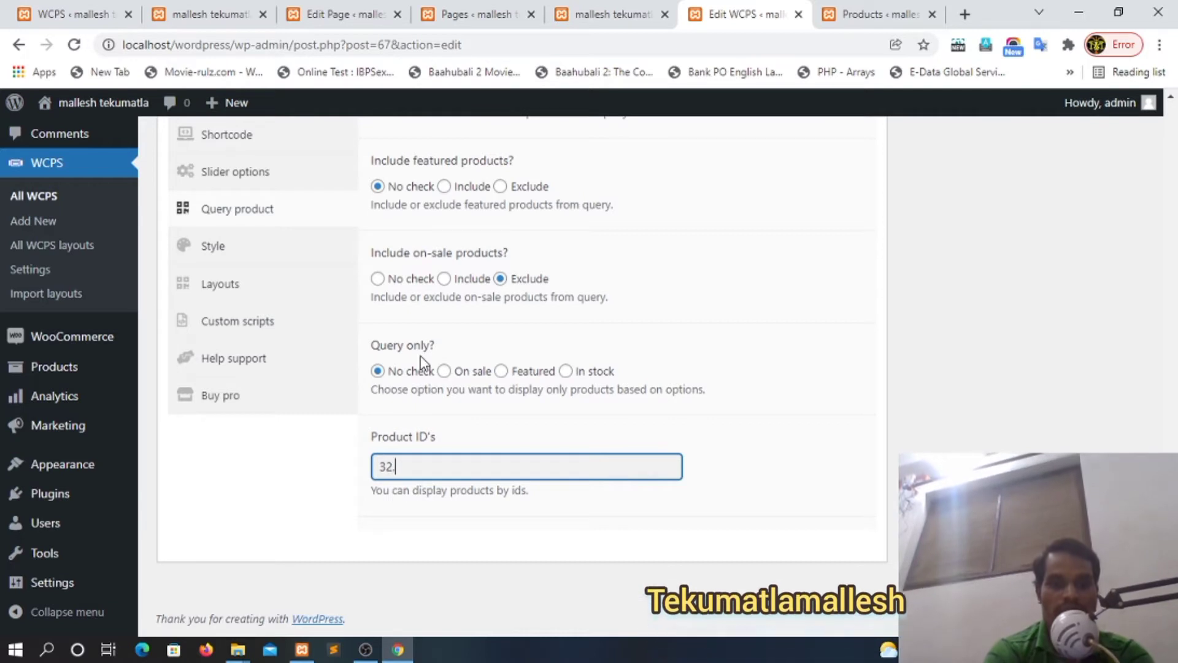
pyautogui.write('4,39')
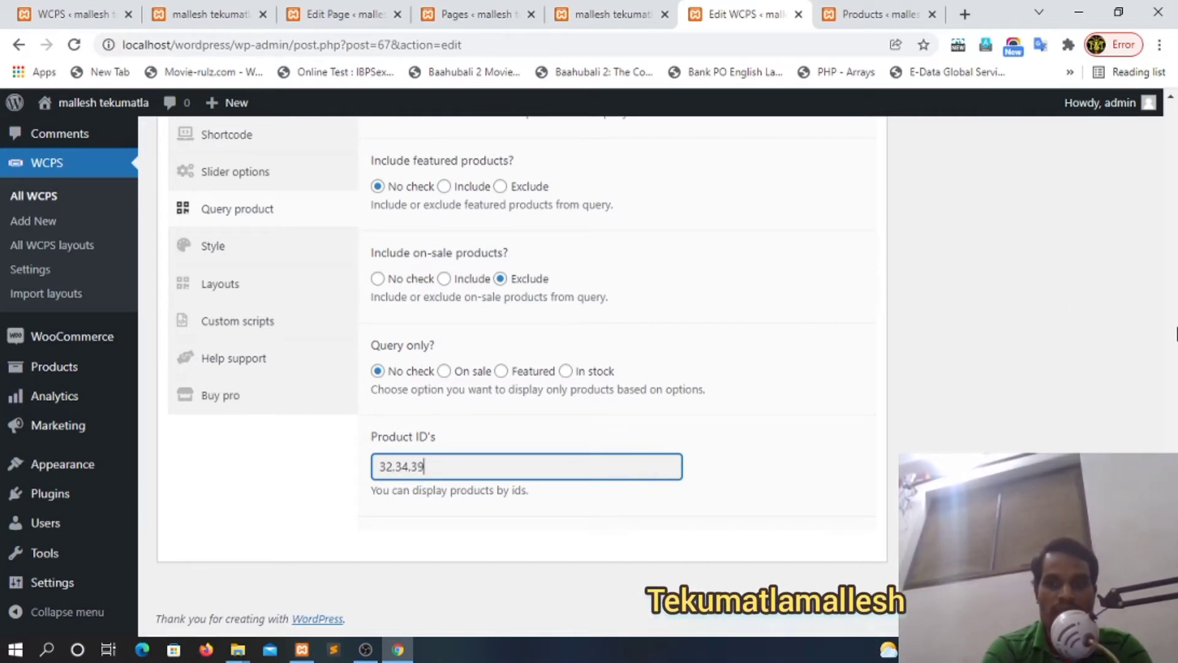
pyautogui.moveTo(1176, 335); pyautogui.dragTo(1176, 144)
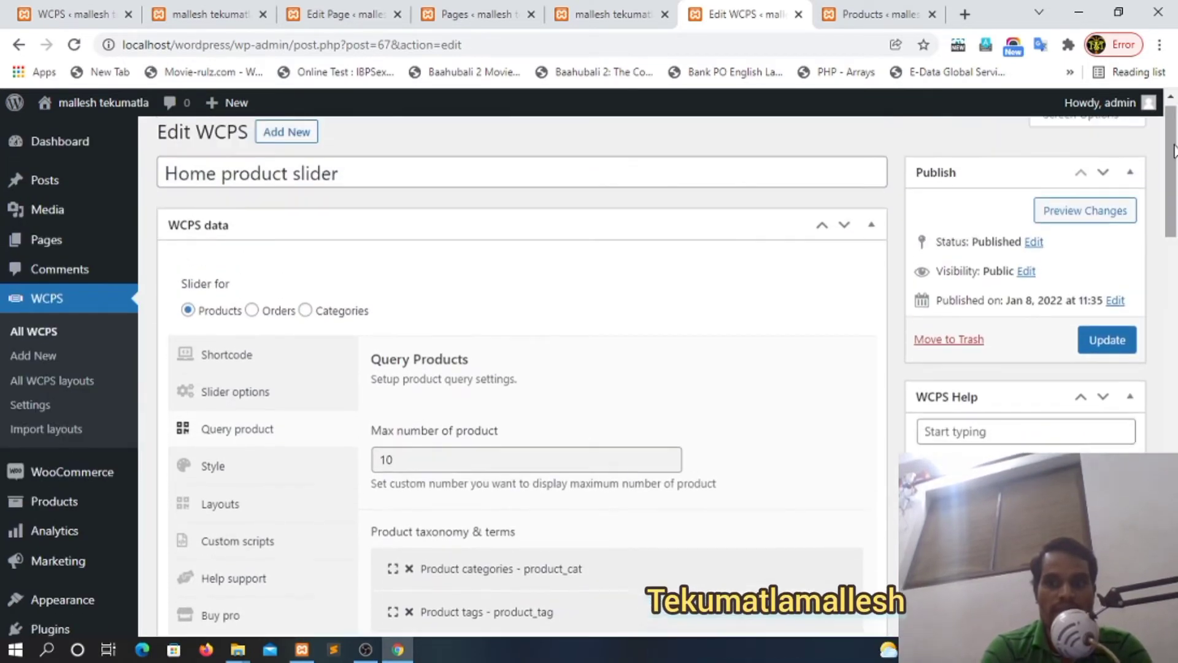
pyautogui.click(1095, 344)
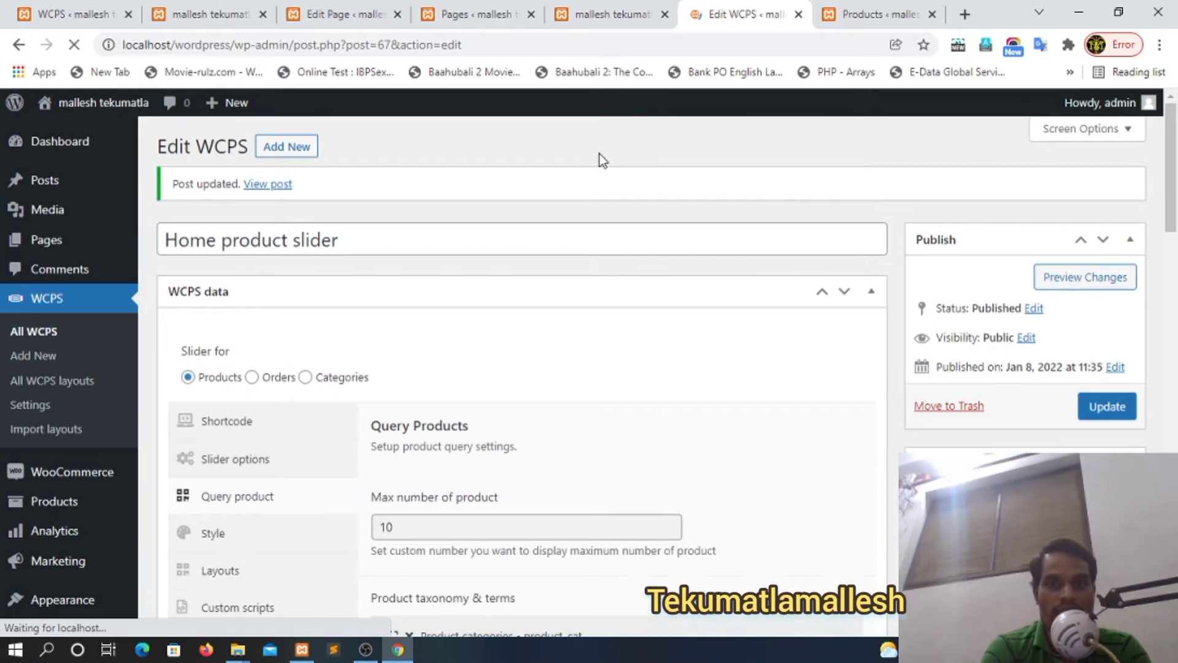
# Reload the site's Home page and check how the product slider displays the chosen products
pyautogui.click(636, 8)
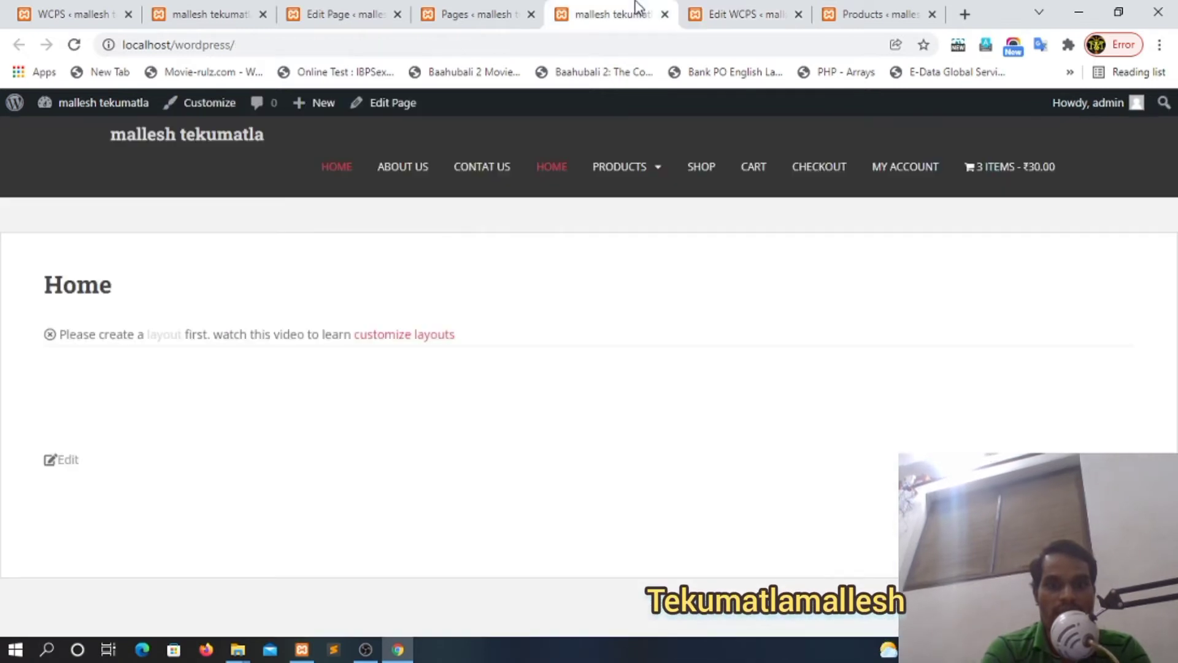
pyautogui.click(304, 47)
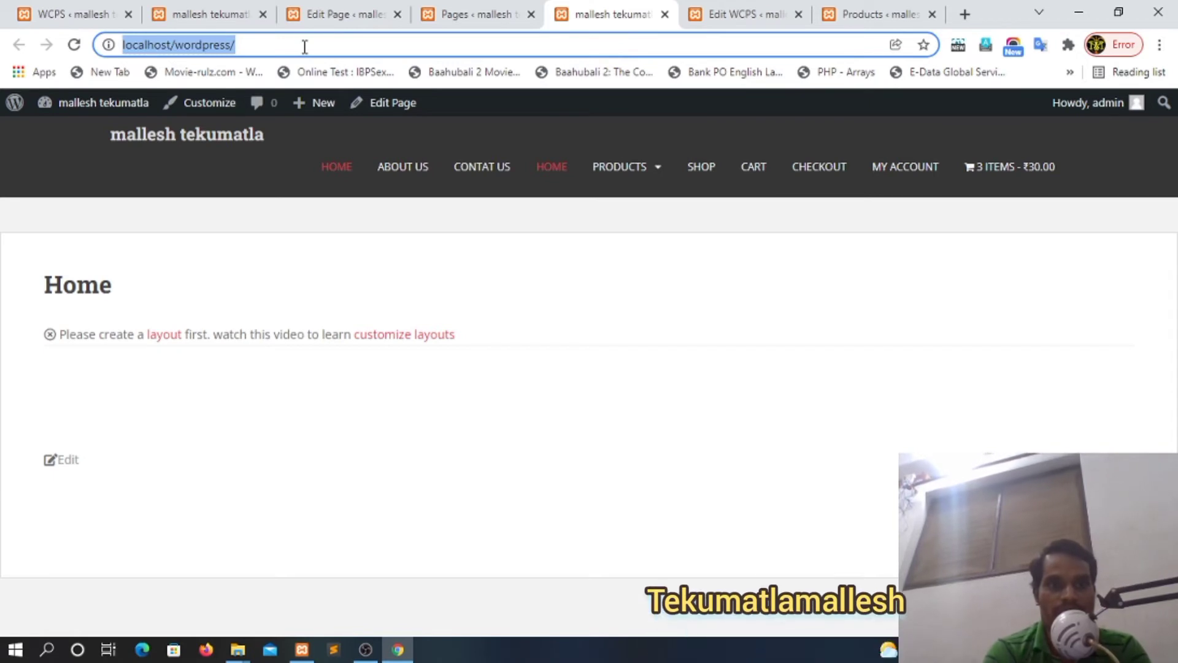
pyautogui.press('Return')
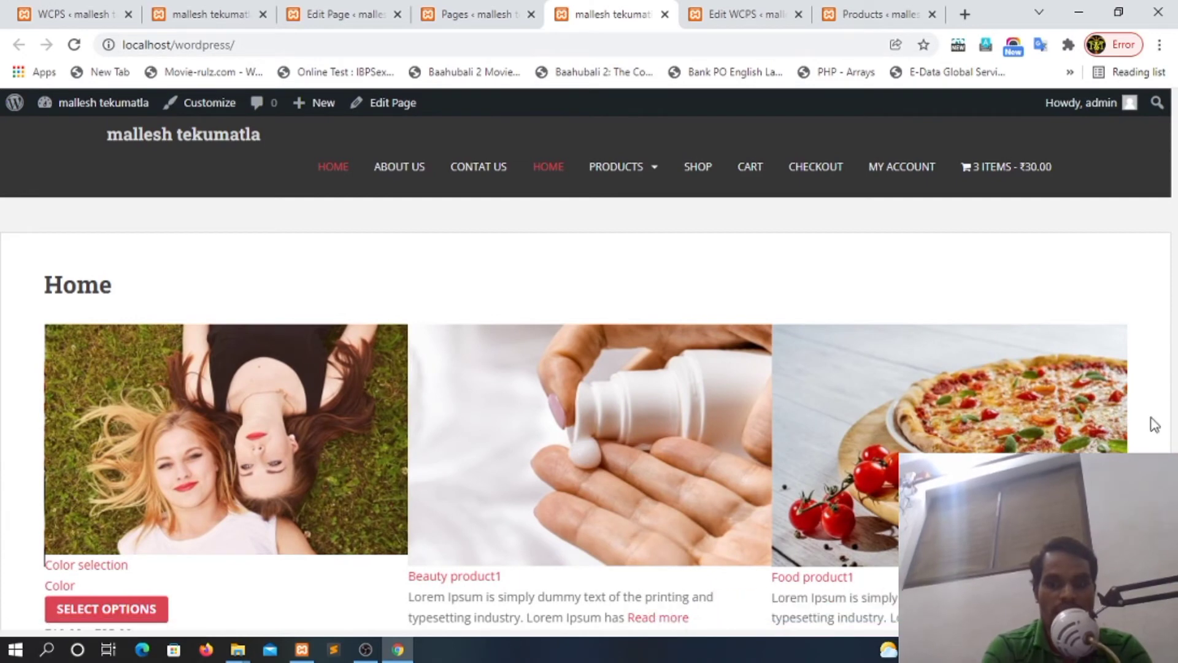
pyautogui.scroll(-2, 1153, 424)
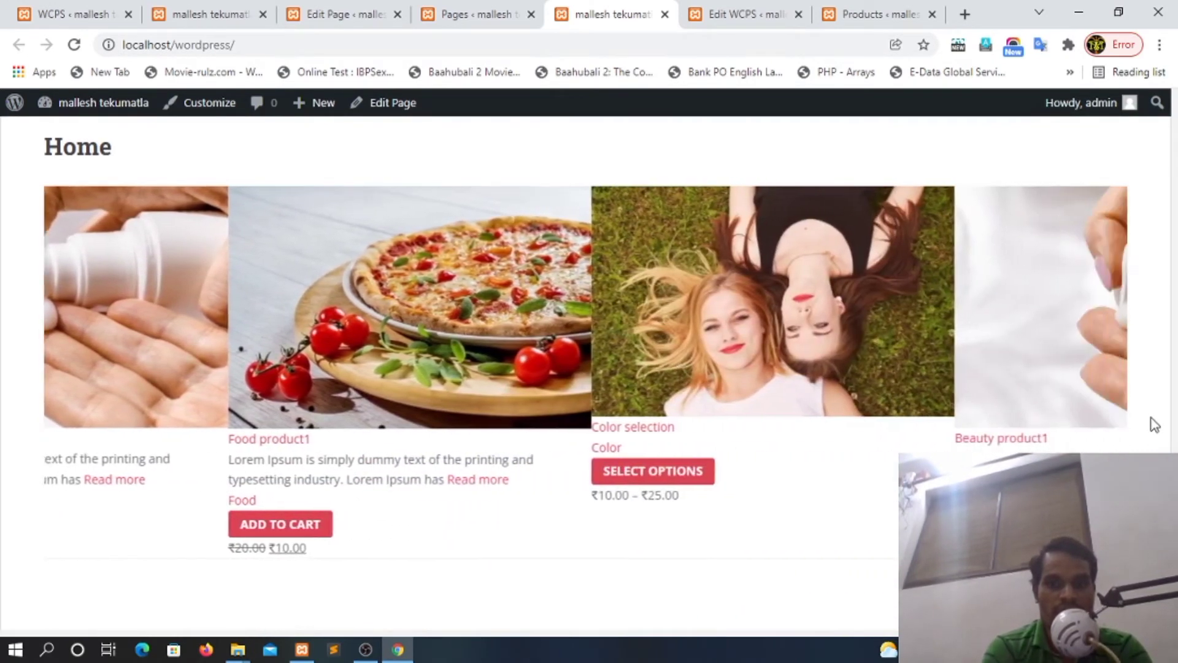
pyautogui.scroll(-1, 1154, 424)
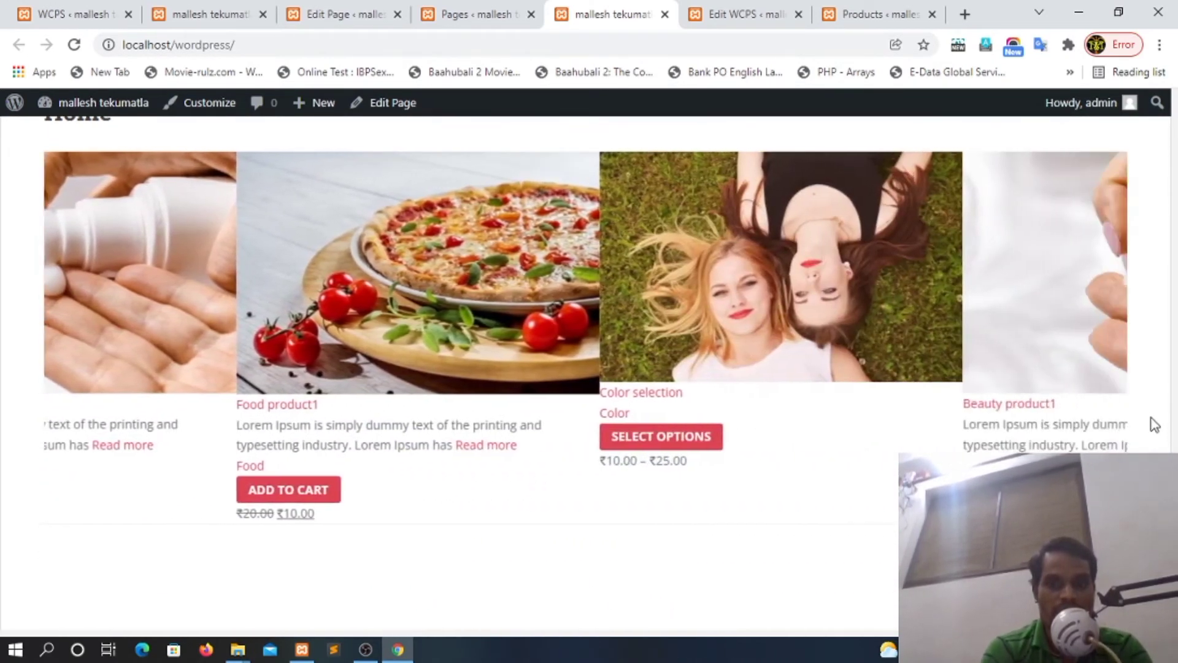
pyautogui.scroll(1, 1154, 424)
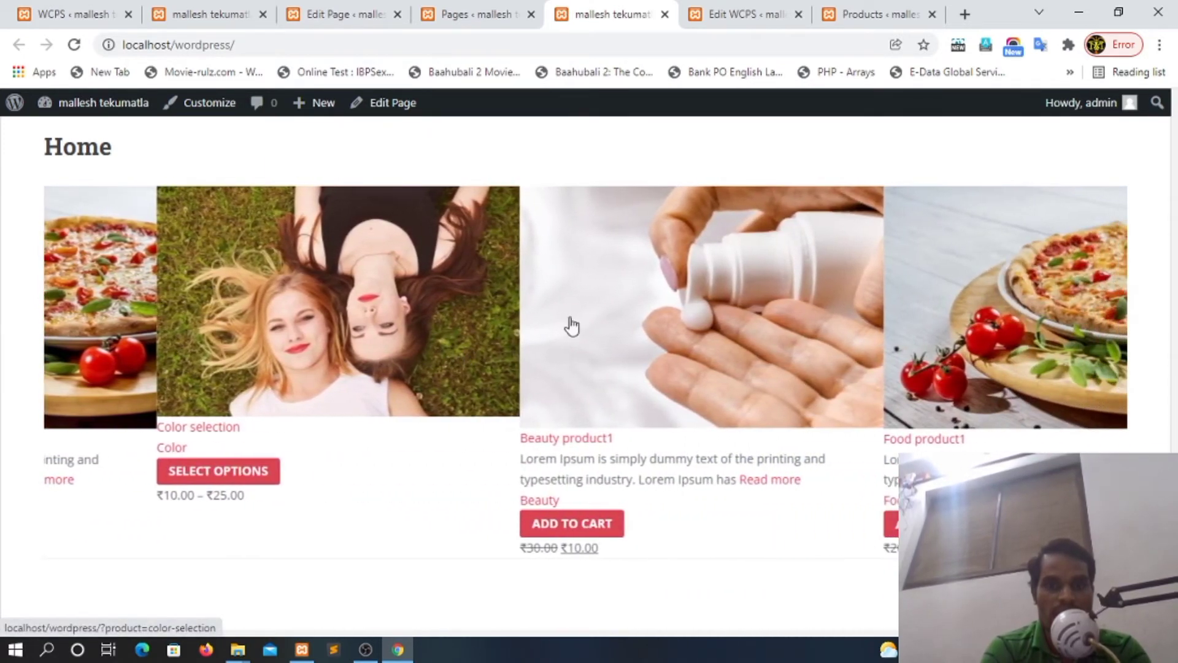
# Return to the Home product slider's WCPS settings and switch what the slider is for to Categories
pyautogui.click(353, 12)
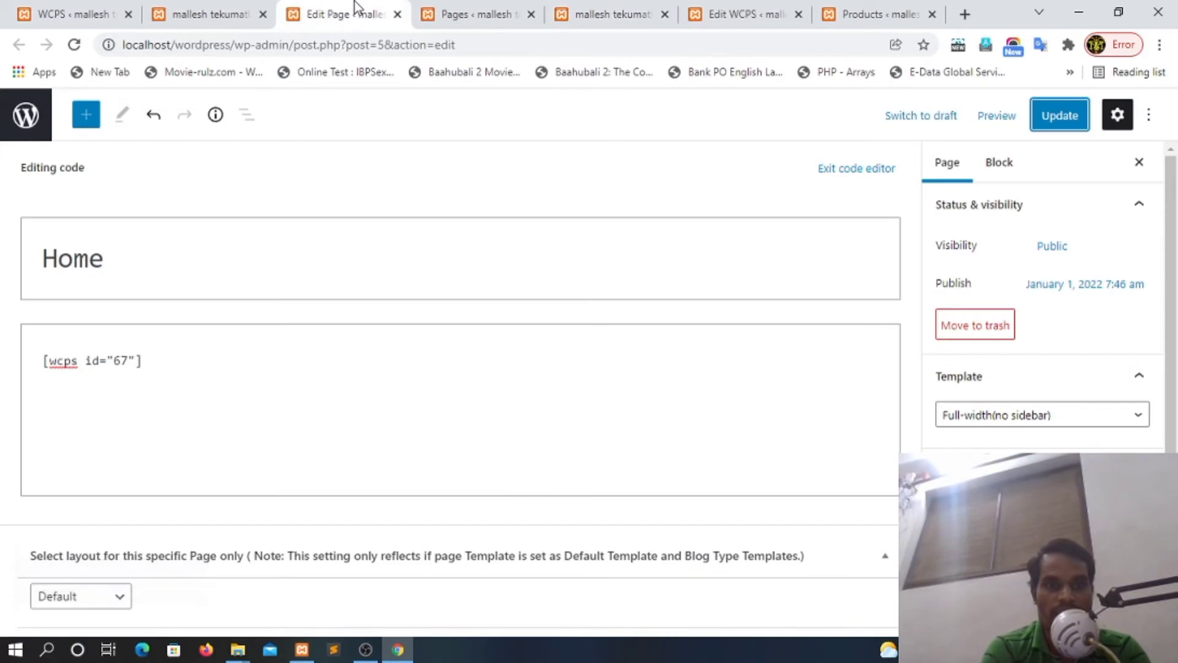
pyautogui.click(762, 12)
pyautogui.scroll(-2, 1173, 227)
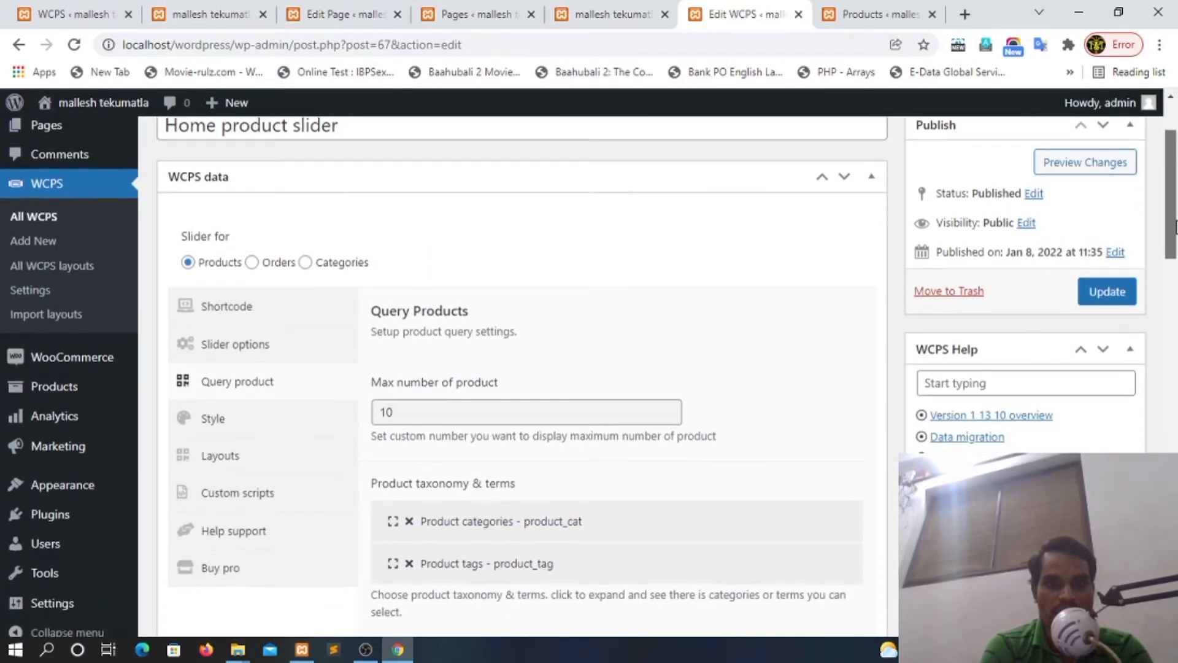
pyautogui.scroll(-1, 1173, 227)
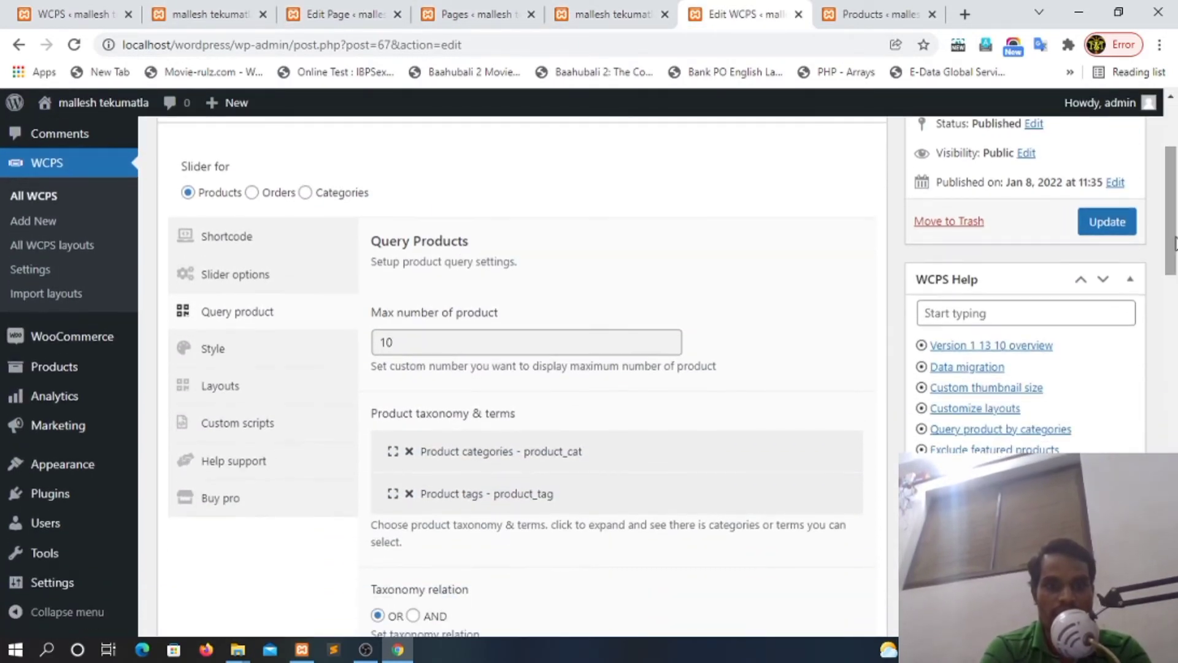
pyautogui.click(343, 193)
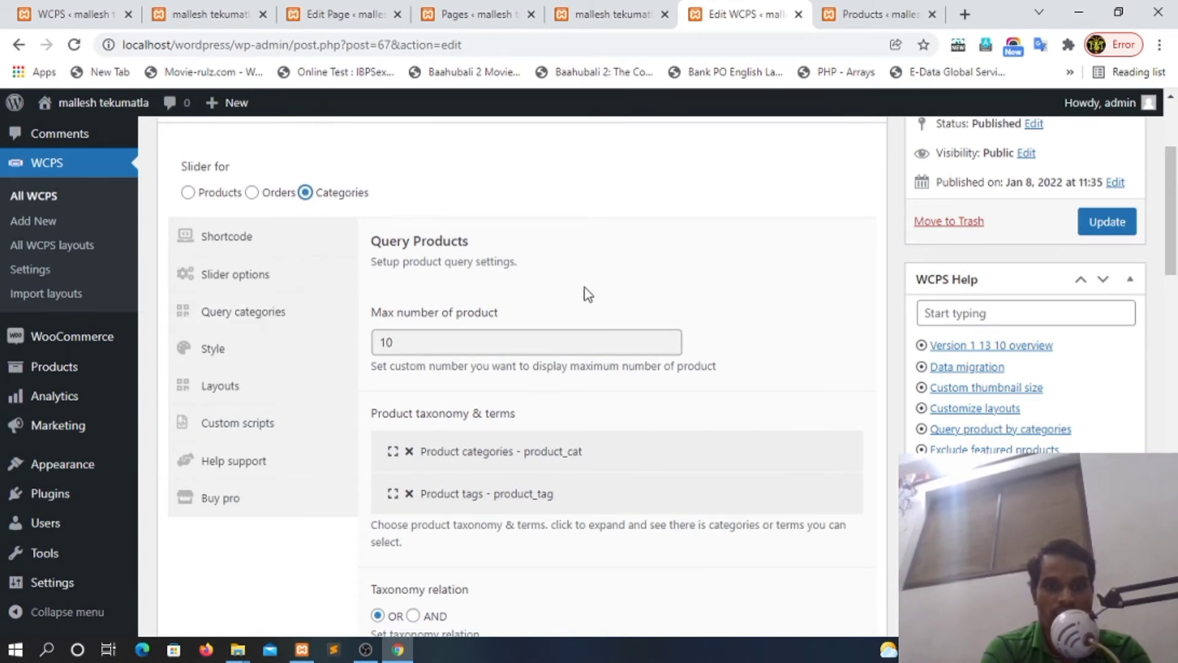
# Review the slider's Style, Layouts and Custom scripts settings, and look back at the product list
pyautogui.scroll(-3, 1172, 270)
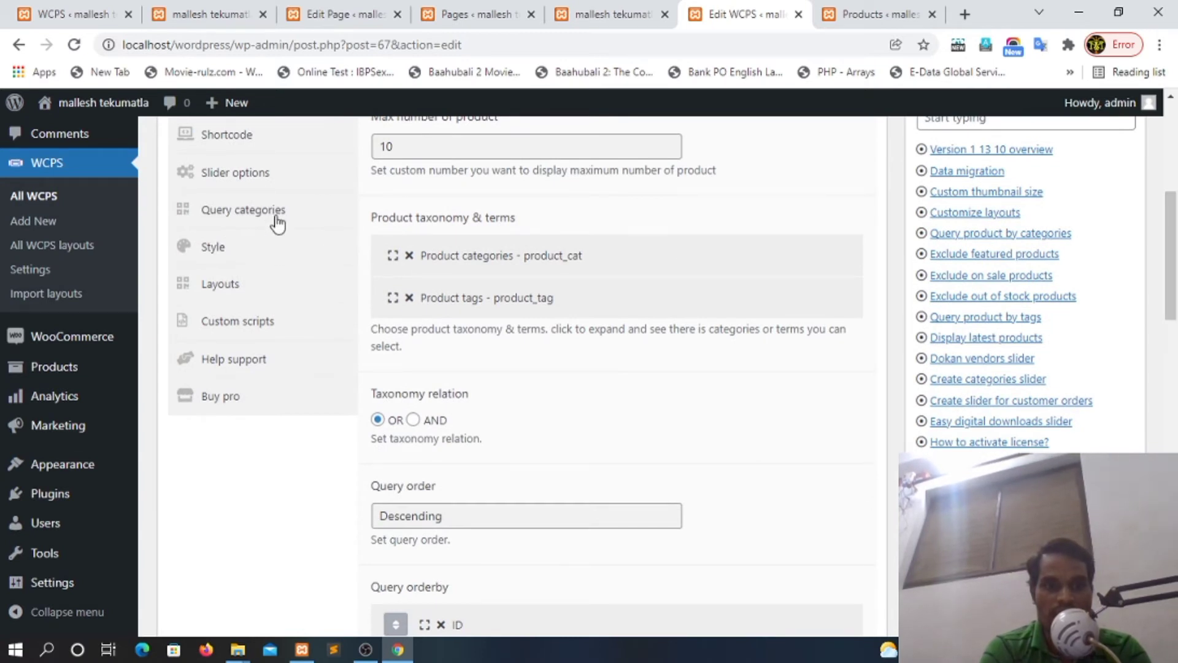
pyautogui.click(257, 251)
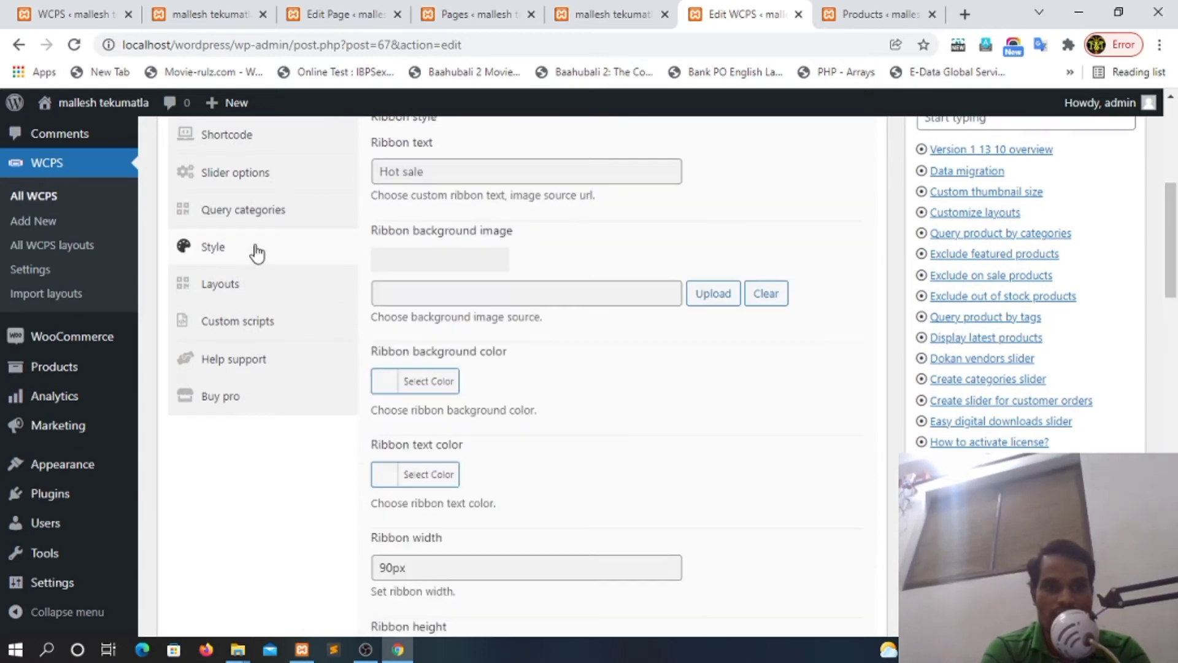
pyautogui.click(247, 287)
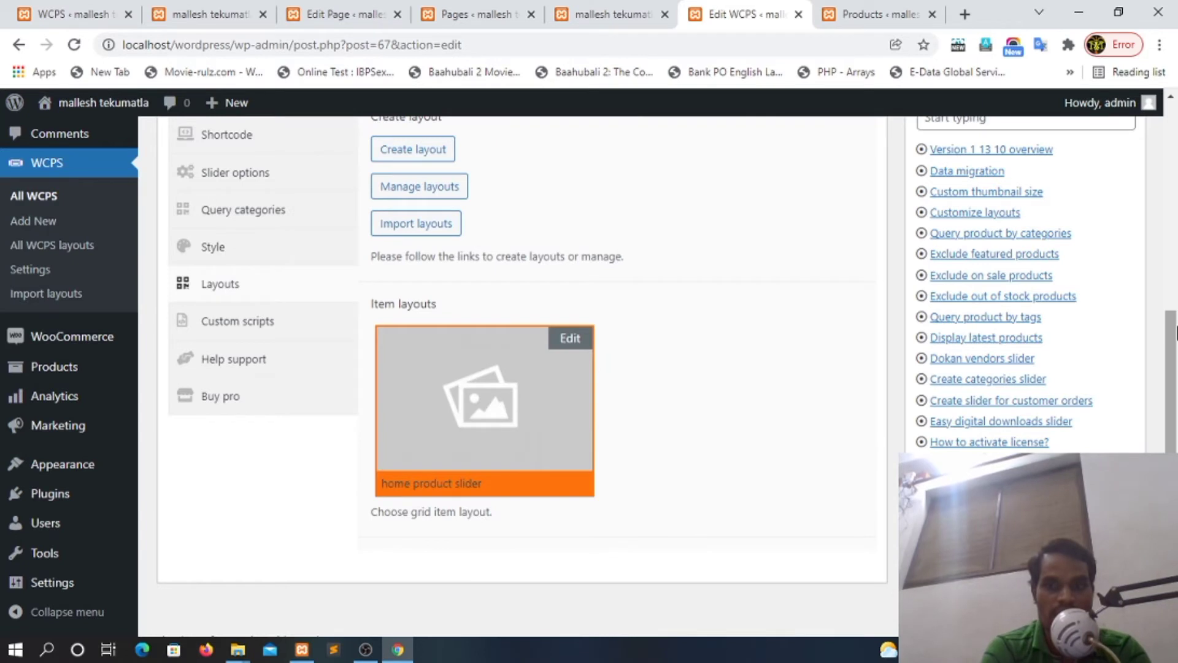
pyautogui.scroll(-1, 1173, 353)
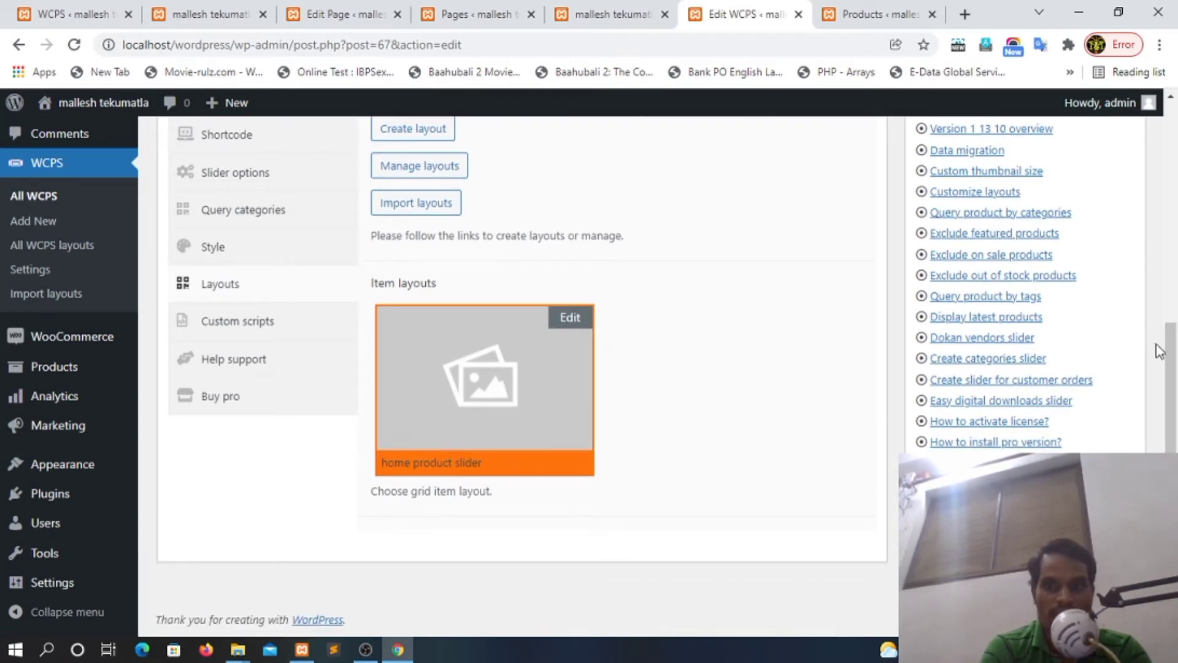
pyautogui.moveTo(1173, 378); pyautogui.dragTo(1163, 240)
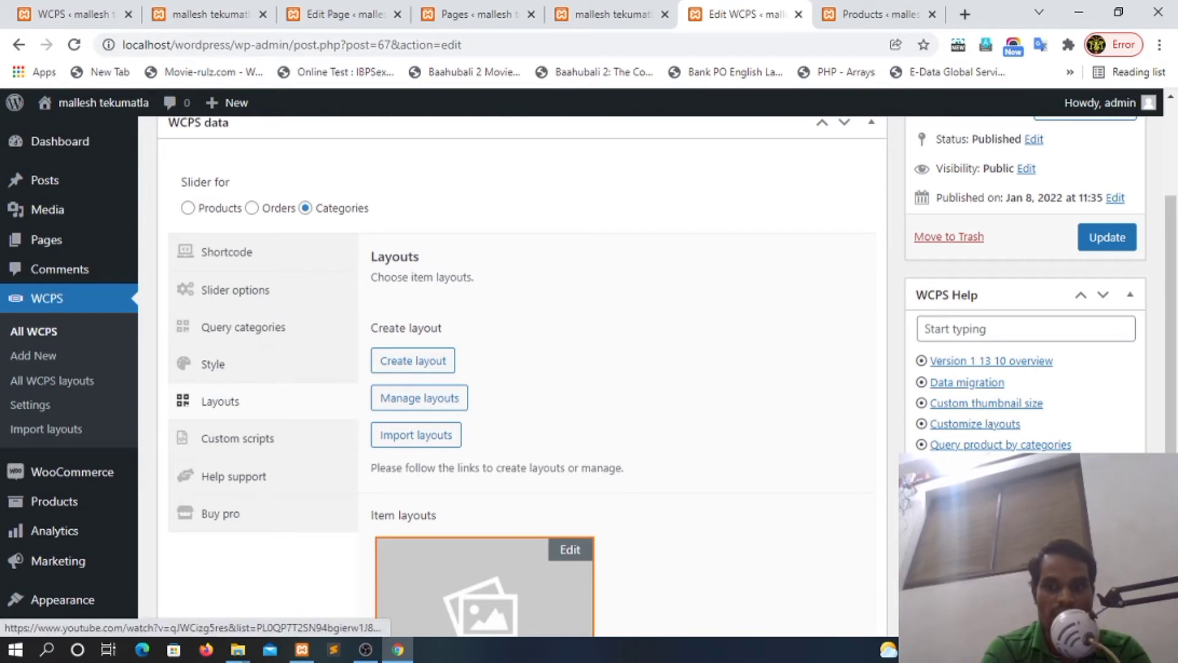
pyautogui.scroll(-2, 1176, 371)
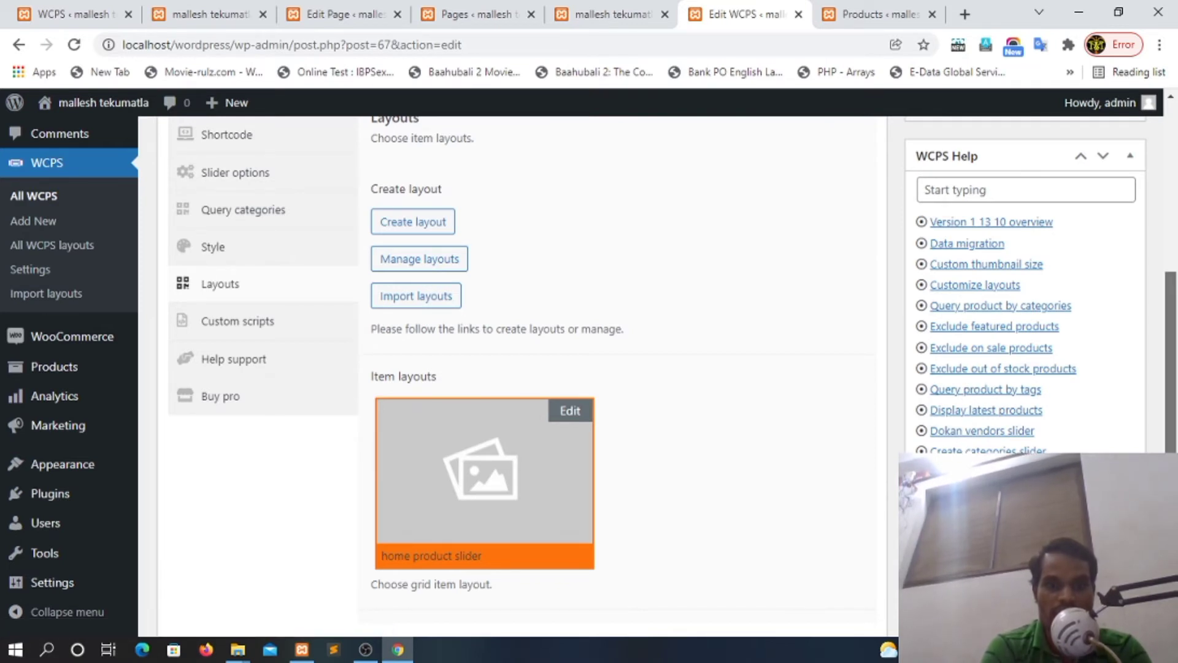
pyautogui.scroll(2, 1012, 479)
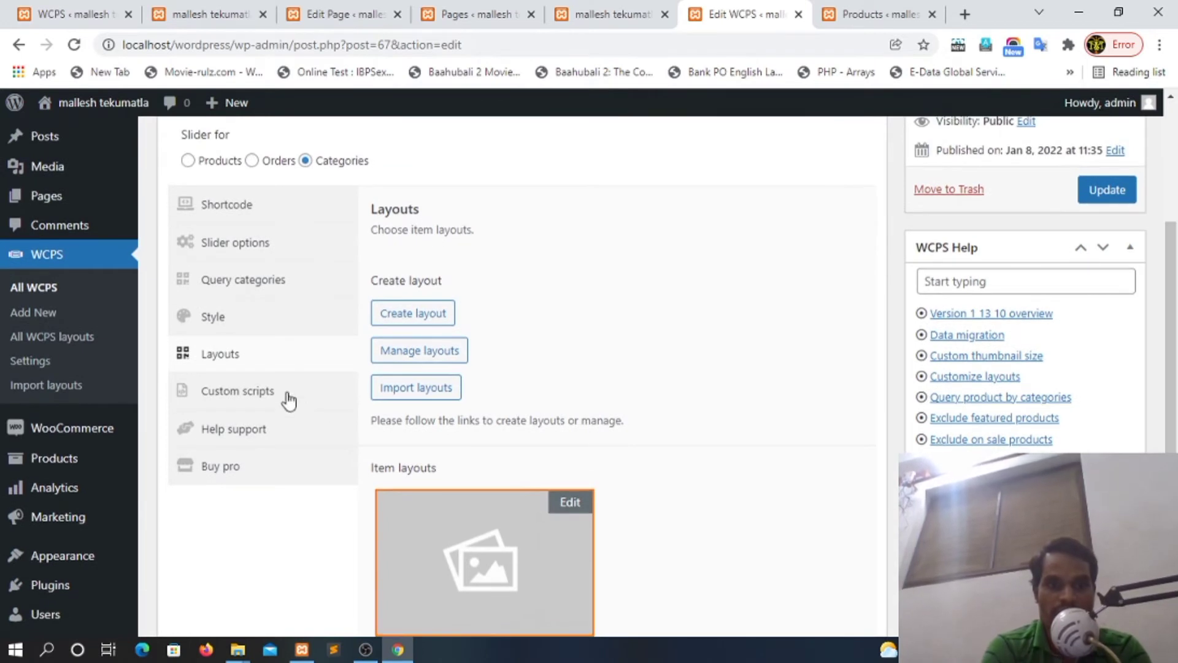
pyautogui.click(283, 394)
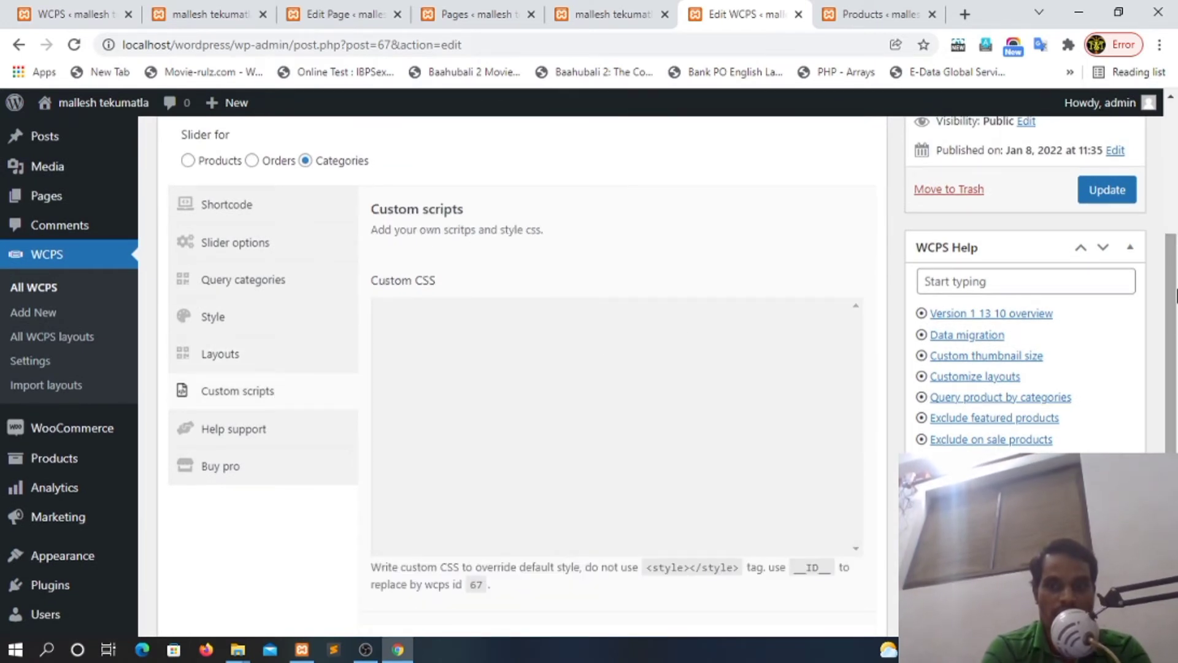
pyautogui.click(884, 9)
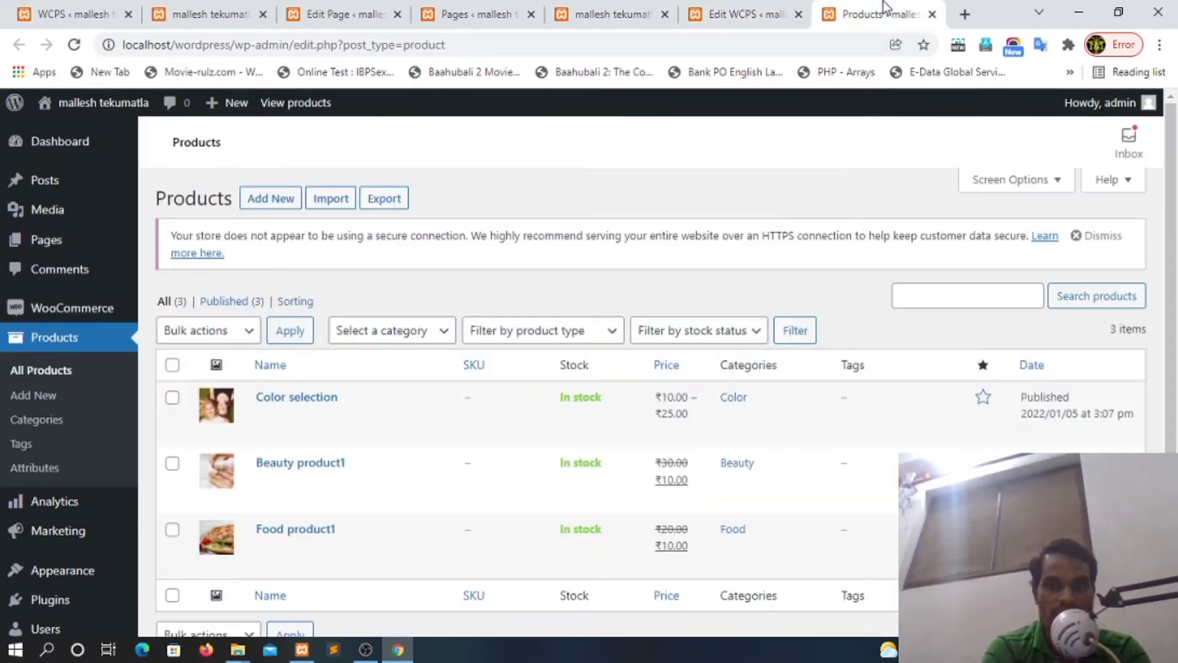
pyautogui.click(598, 11)
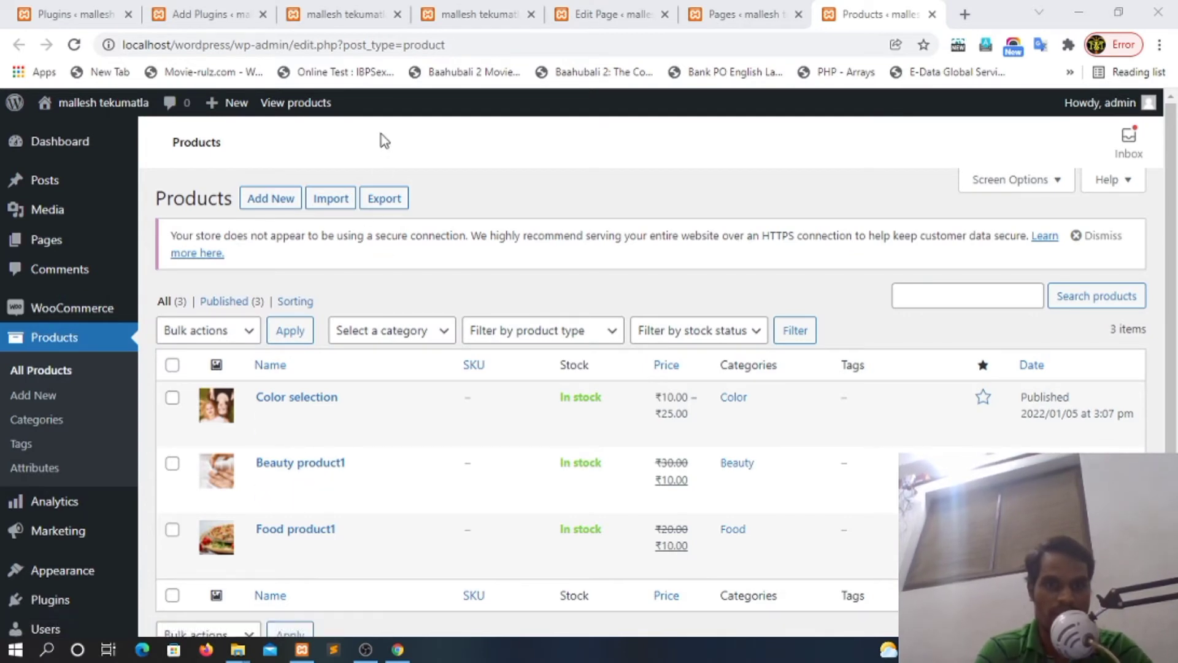
# Check the alternative slider plugin's screenshots and the empty Home page, and activate Product Slider for WooCommerce by ShapedPlugin
pyautogui.click(346, 14)
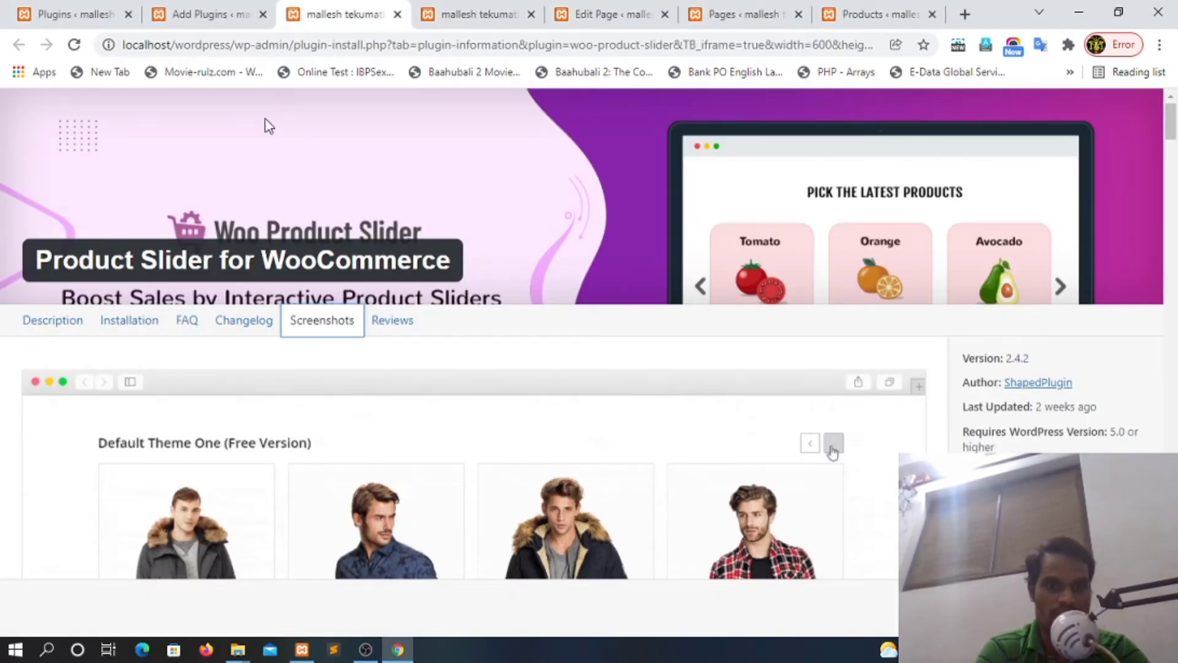
pyautogui.click(465, 9)
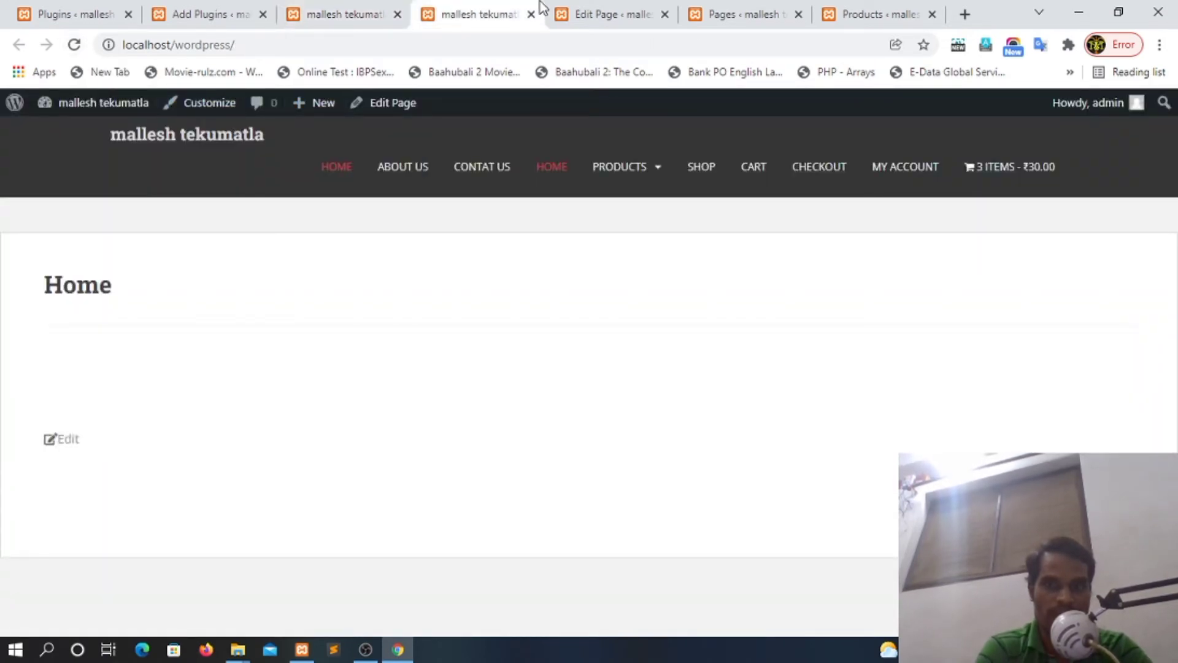
pyautogui.click(198, 8)
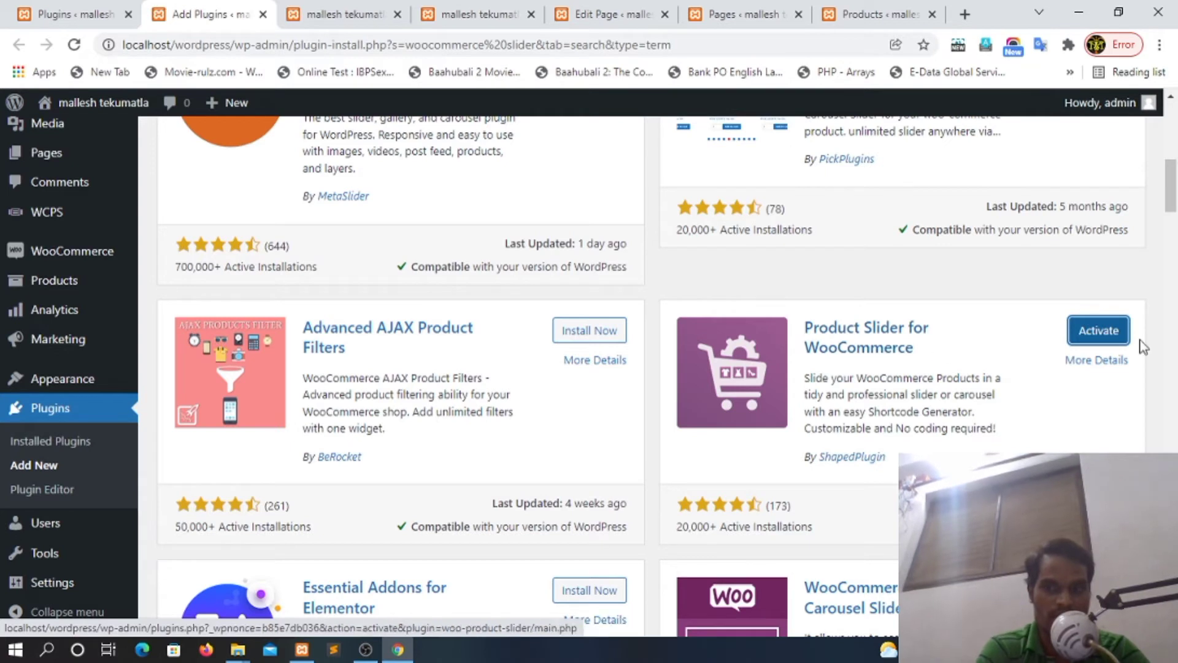
pyautogui.click(1101, 337)
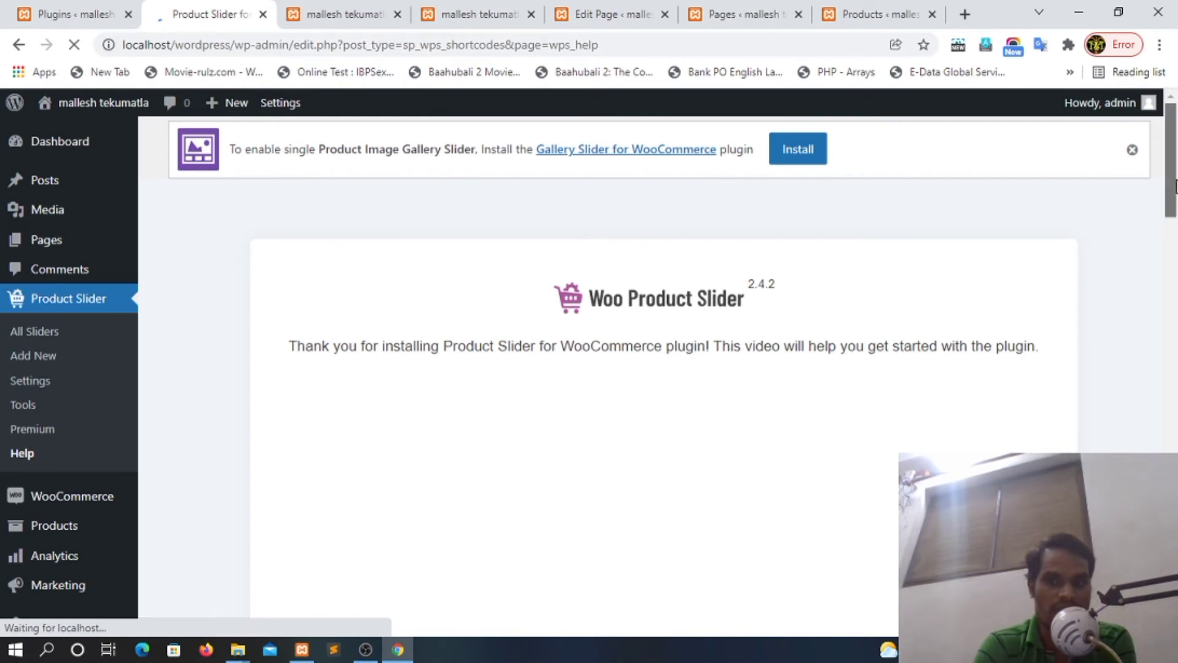
# Create a new slider in the Product Slider plugin and title it "myfirst slider"
pyautogui.moveTo(1172, 220); pyautogui.dragTo(1173, 246)
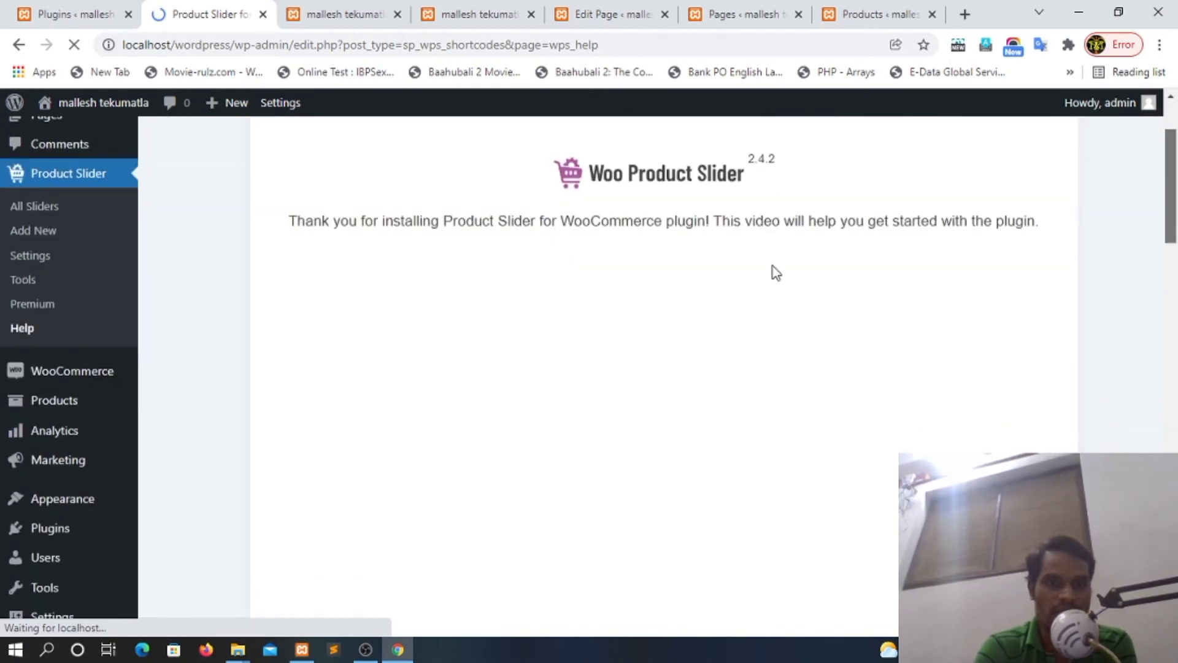
pyautogui.scroll(-1, 430, 264)
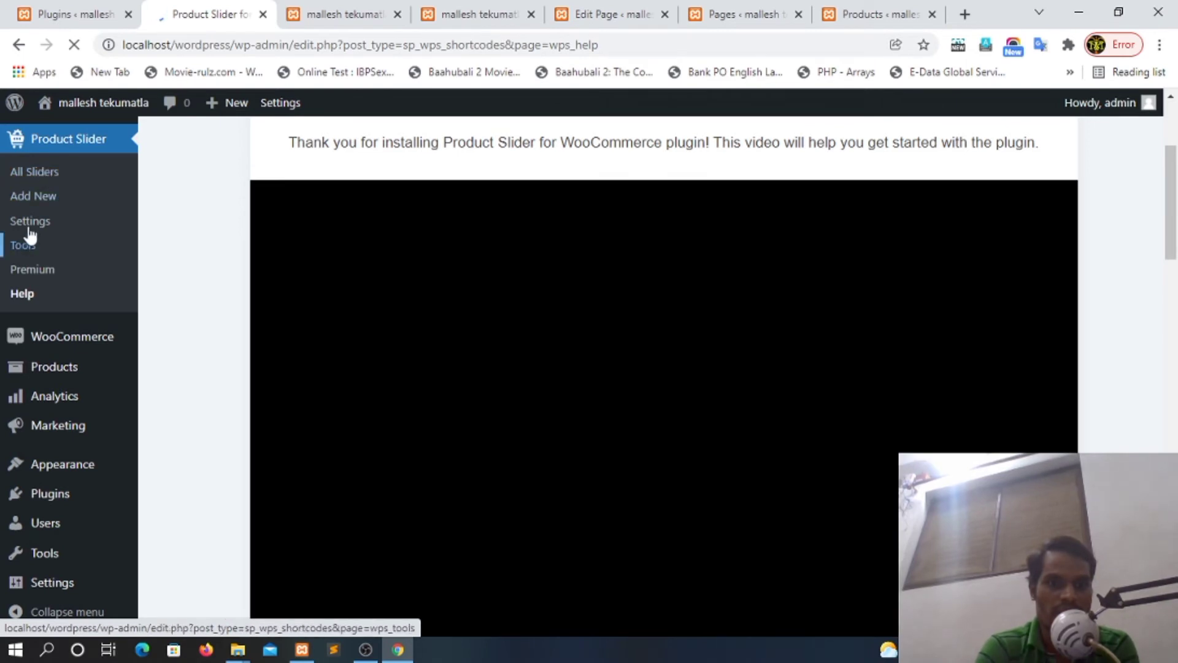
pyautogui.click(45, 198)
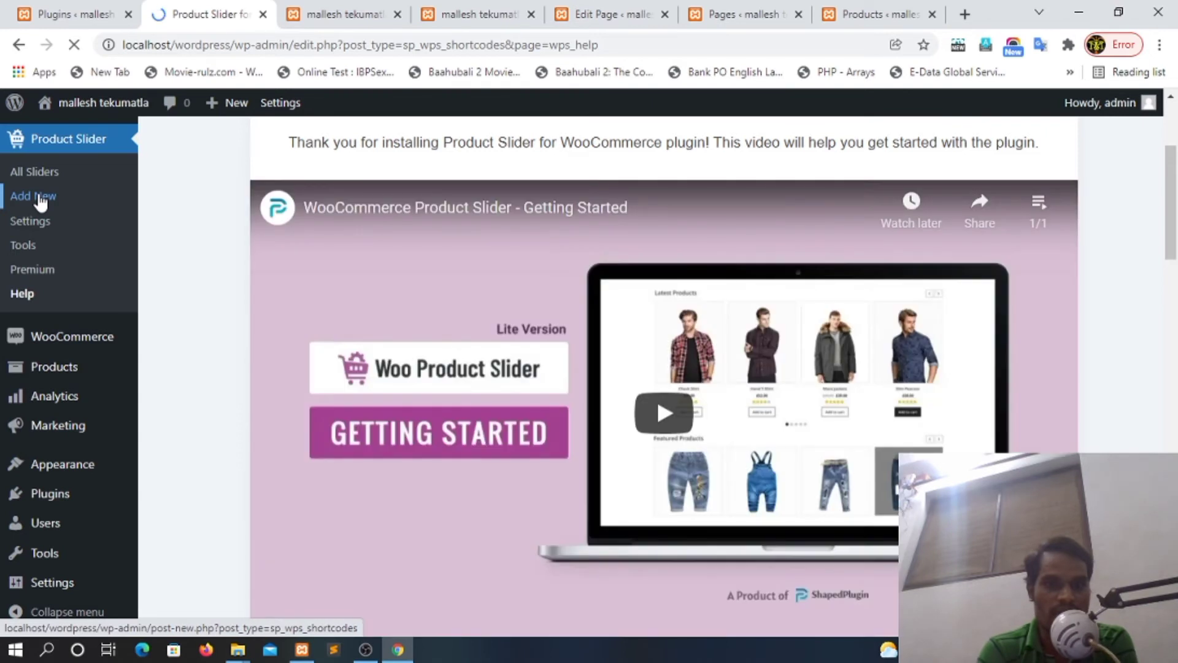
pyautogui.click(39, 197)
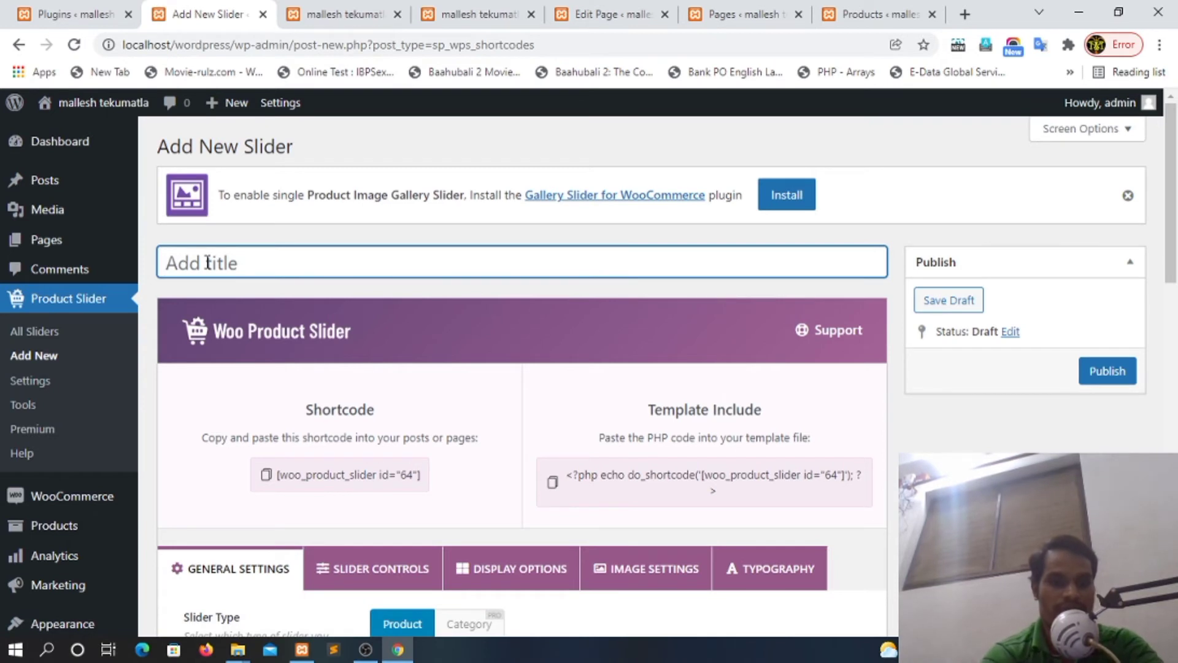
pyautogui.write('myfi')
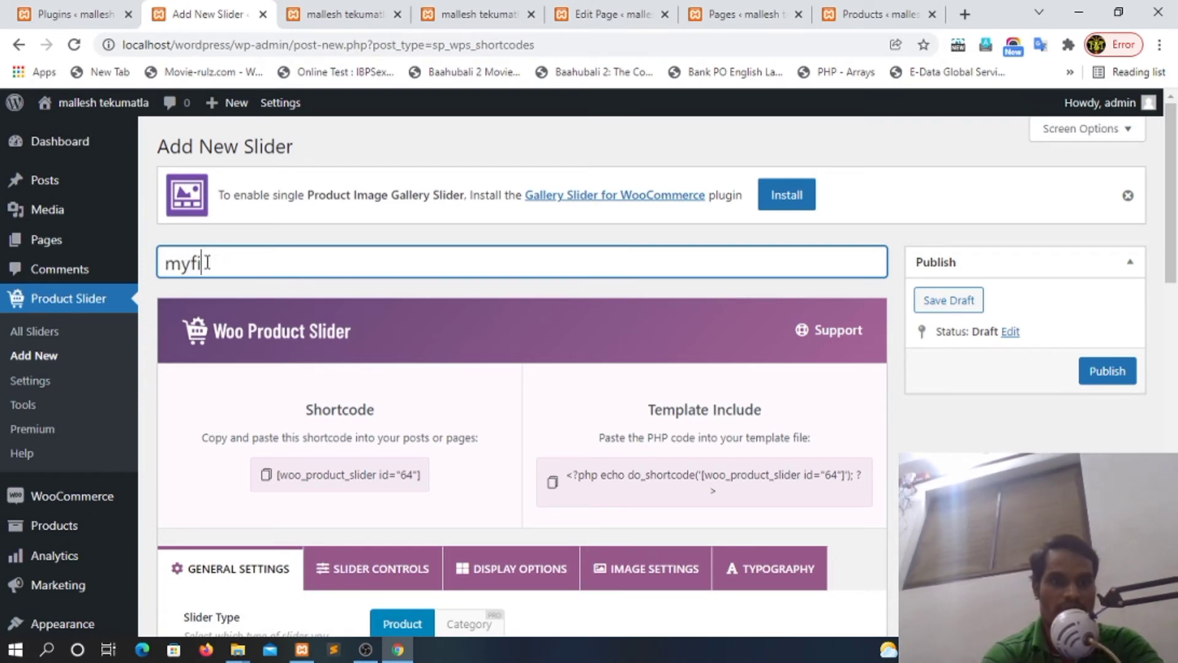
pyautogui.write('rst slider')
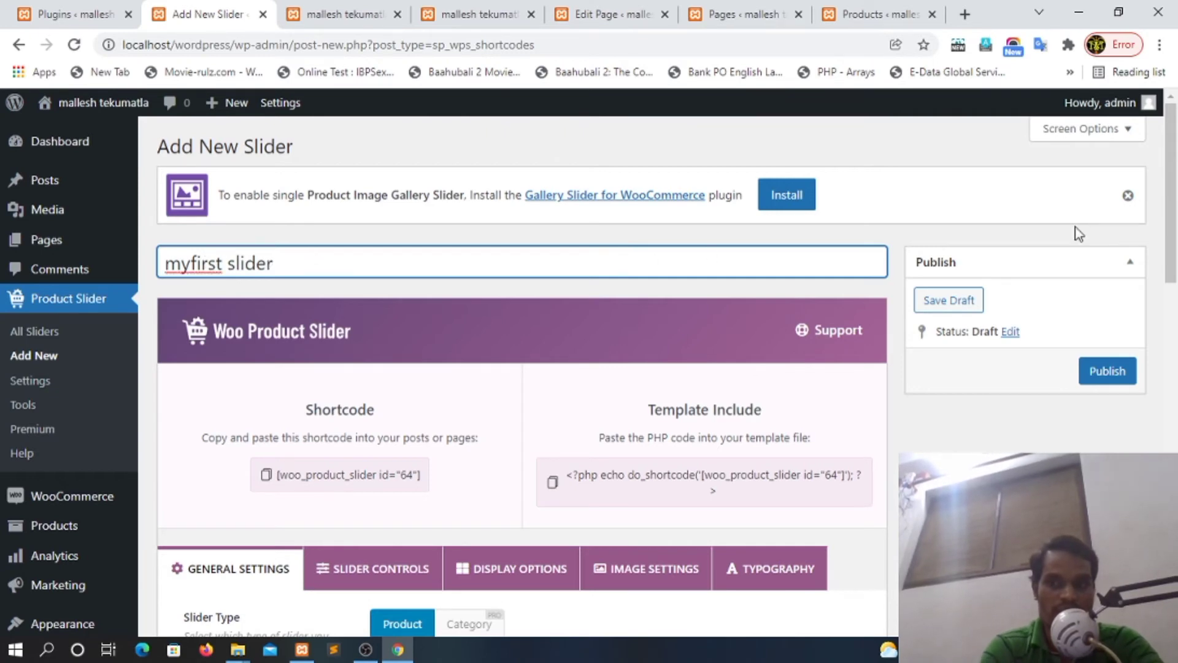
# Look over the new slider's shortcode and general settings and publish the slider
pyautogui.moveTo(1172, 232); pyautogui.dragTo(1175, 340)
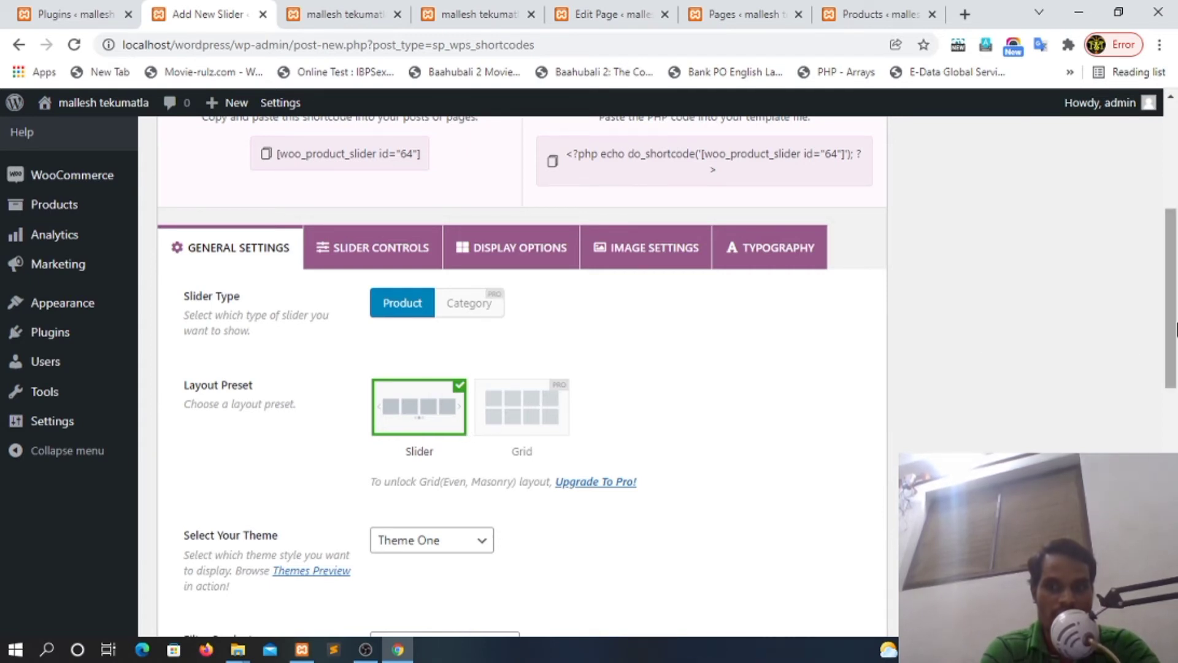
pyautogui.moveTo(1170, 332); pyautogui.dragTo(1167, 245)
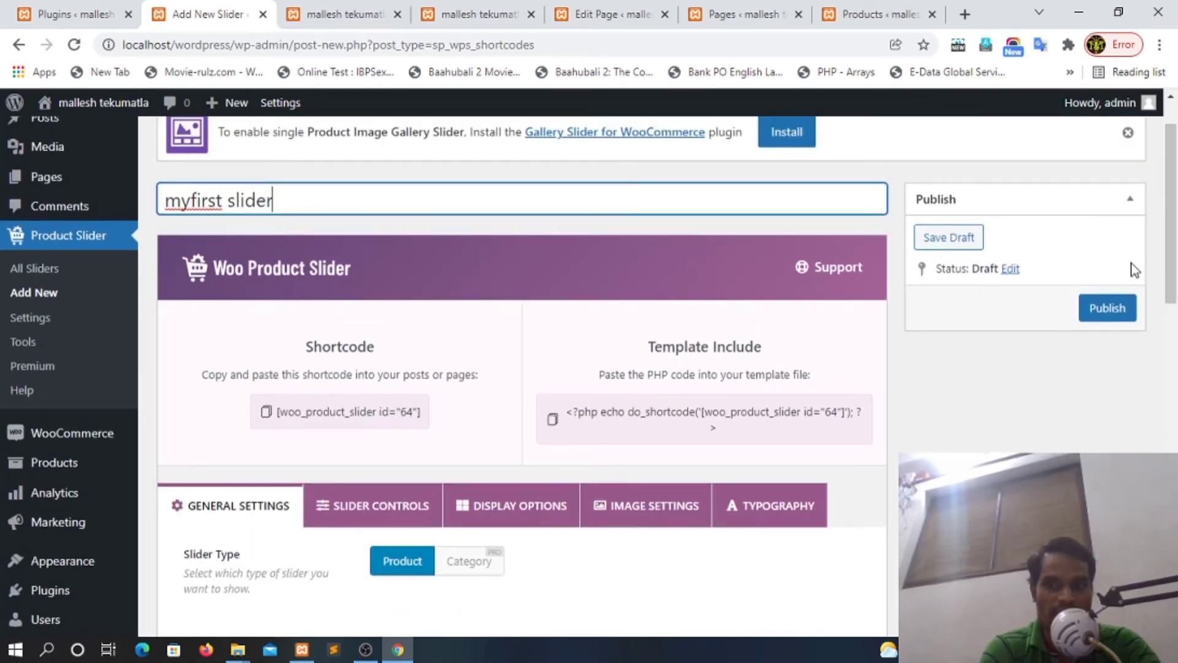
pyautogui.click(1105, 308)
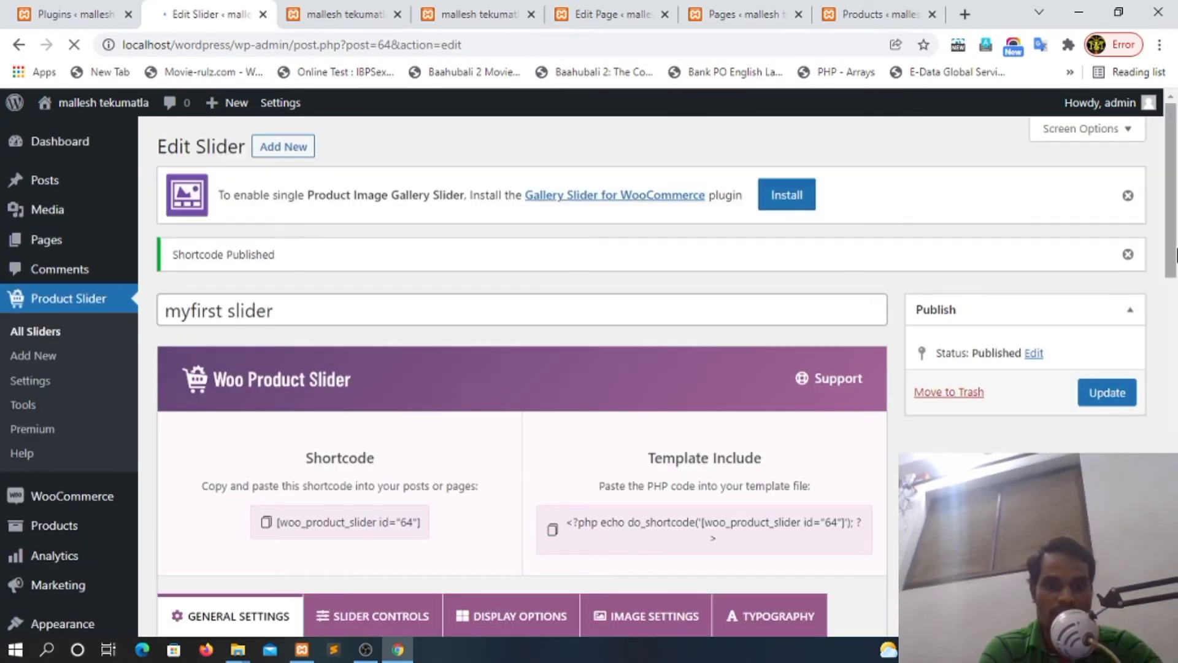
# Review the slider's General Settings, including the product filter, column and limit options and the available themes
pyautogui.moveTo(1174, 233); pyautogui.dragTo(1172, 469)
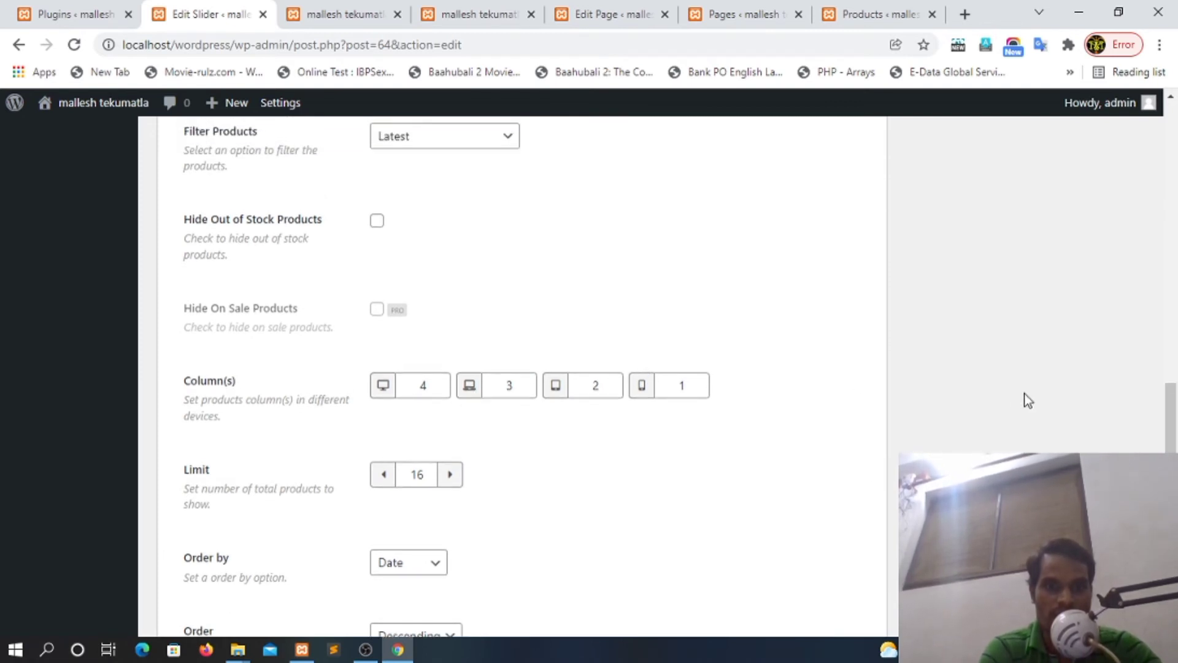
pyautogui.moveTo(1175, 440); pyautogui.dragTo(1168, 305)
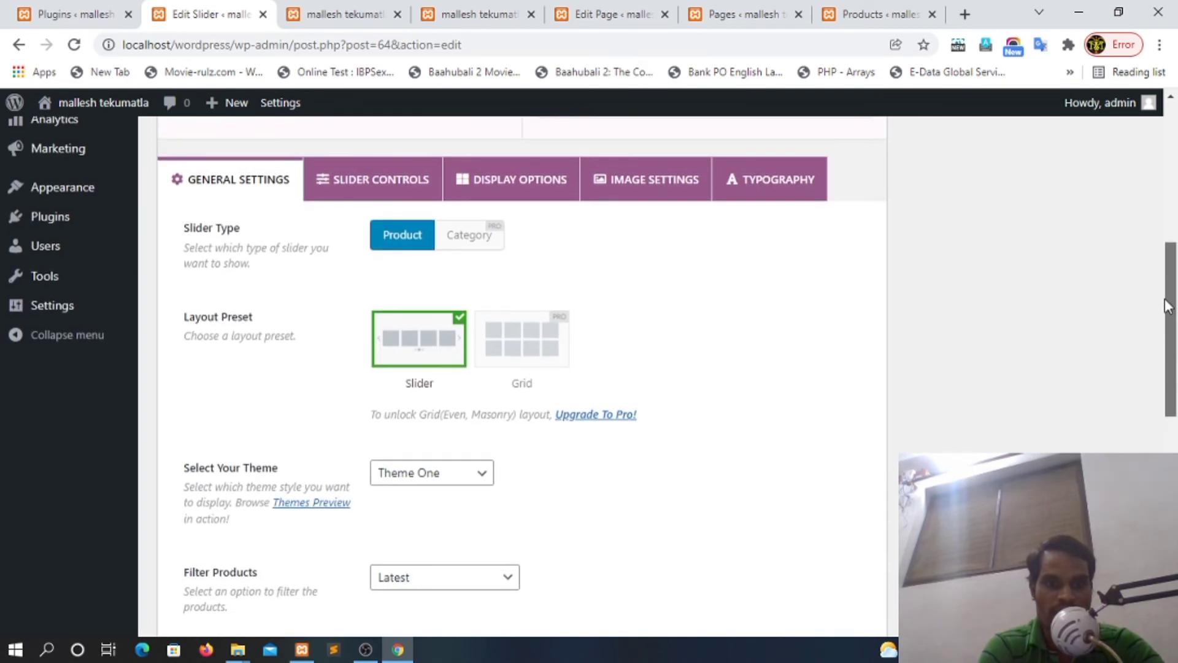
pyautogui.click(438, 474)
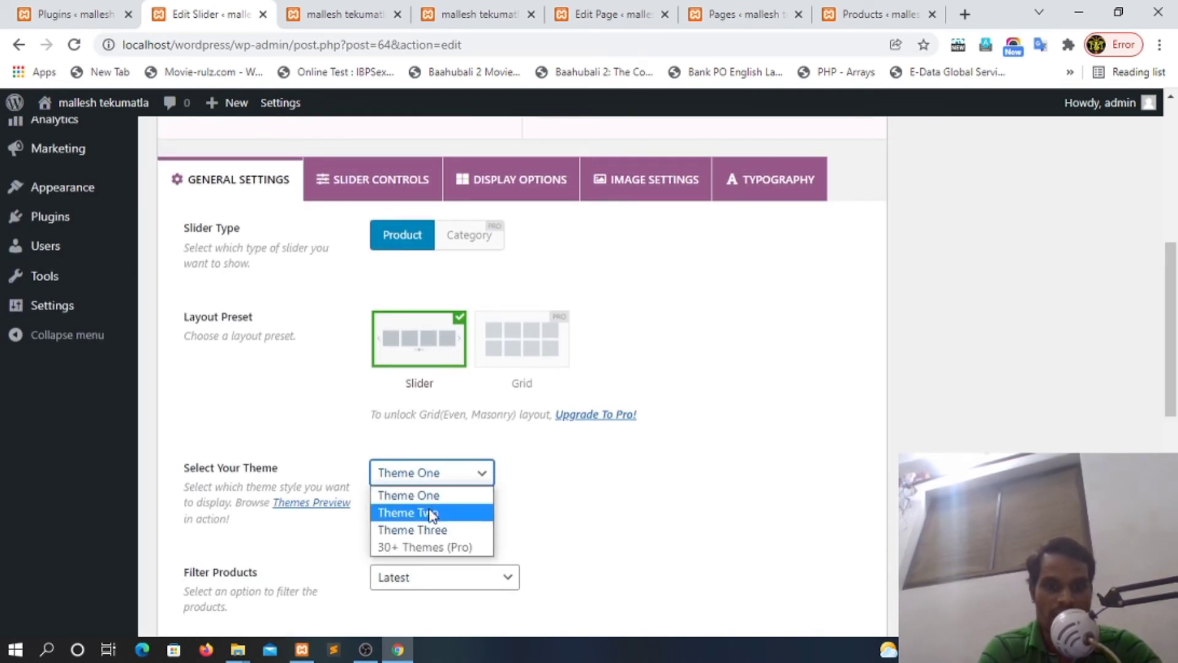
pyautogui.click(611, 476)
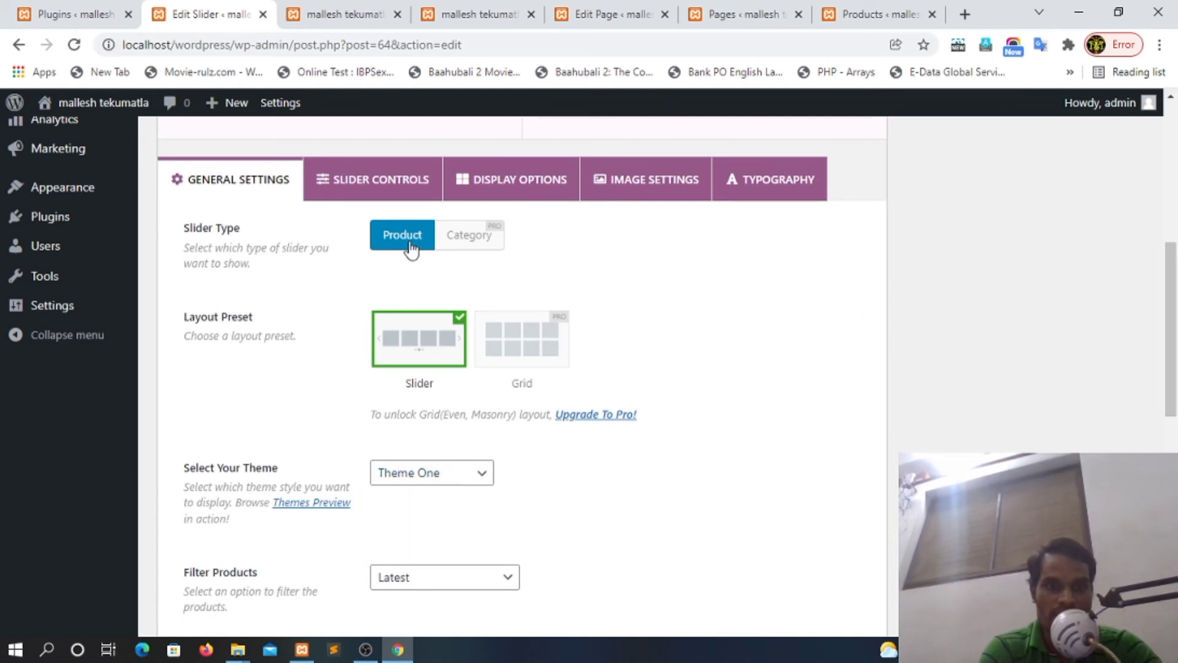
# Copy the myfirst slider shortcode into the Home page's content, update the page and check the reloaded Home page on the site
pyautogui.moveTo(1171, 370); pyautogui.dragTo(1172, 265)
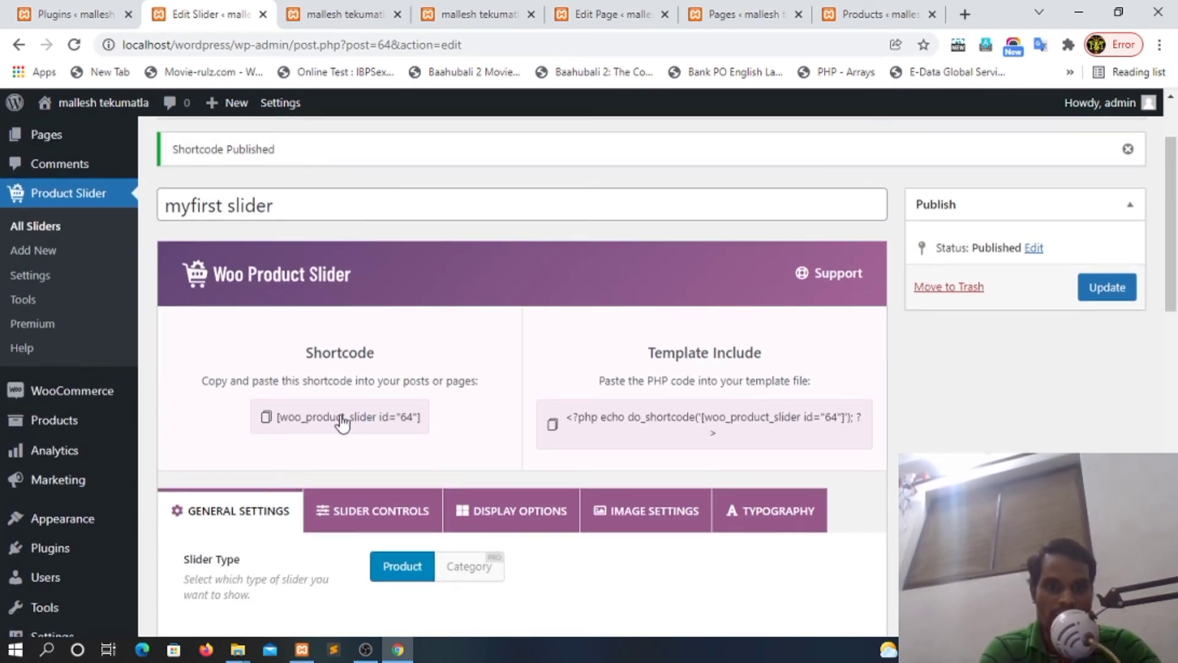
pyautogui.click(267, 418)
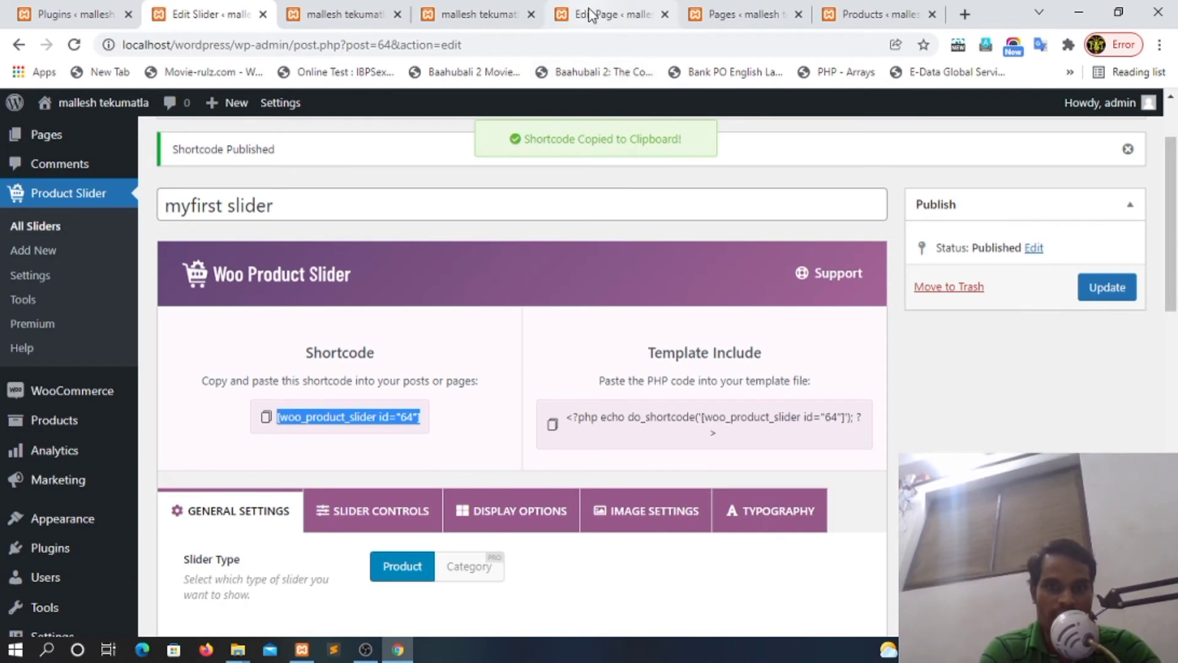
pyautogui.click(626, 14)
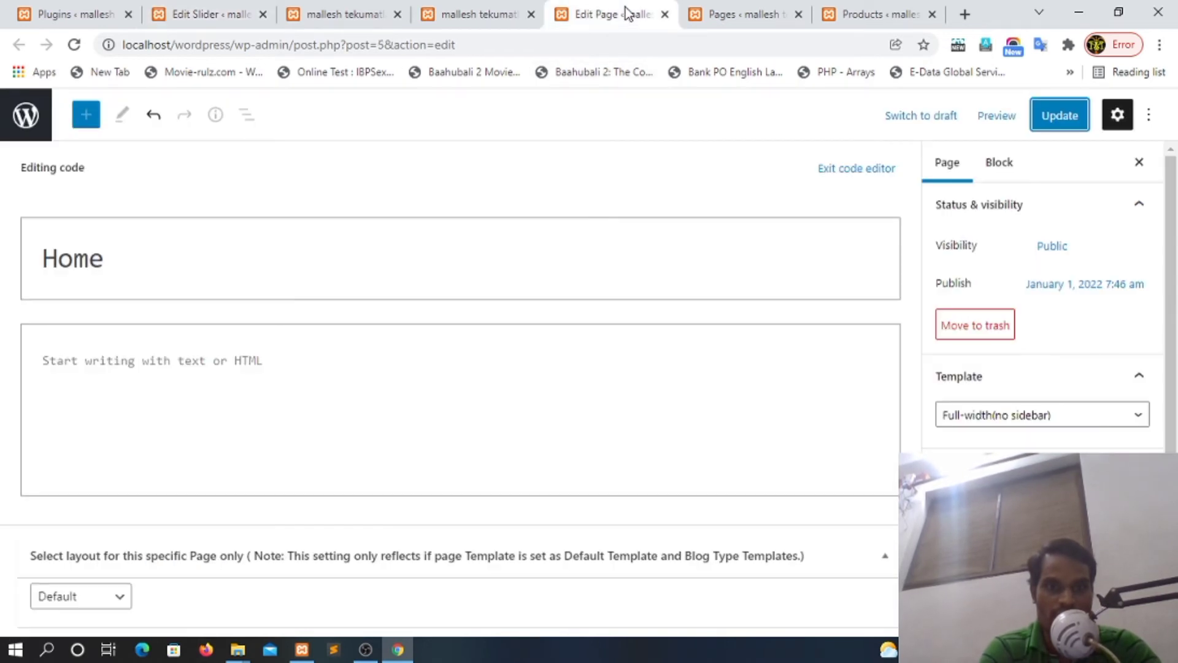
pyautogui.click(213, 382)
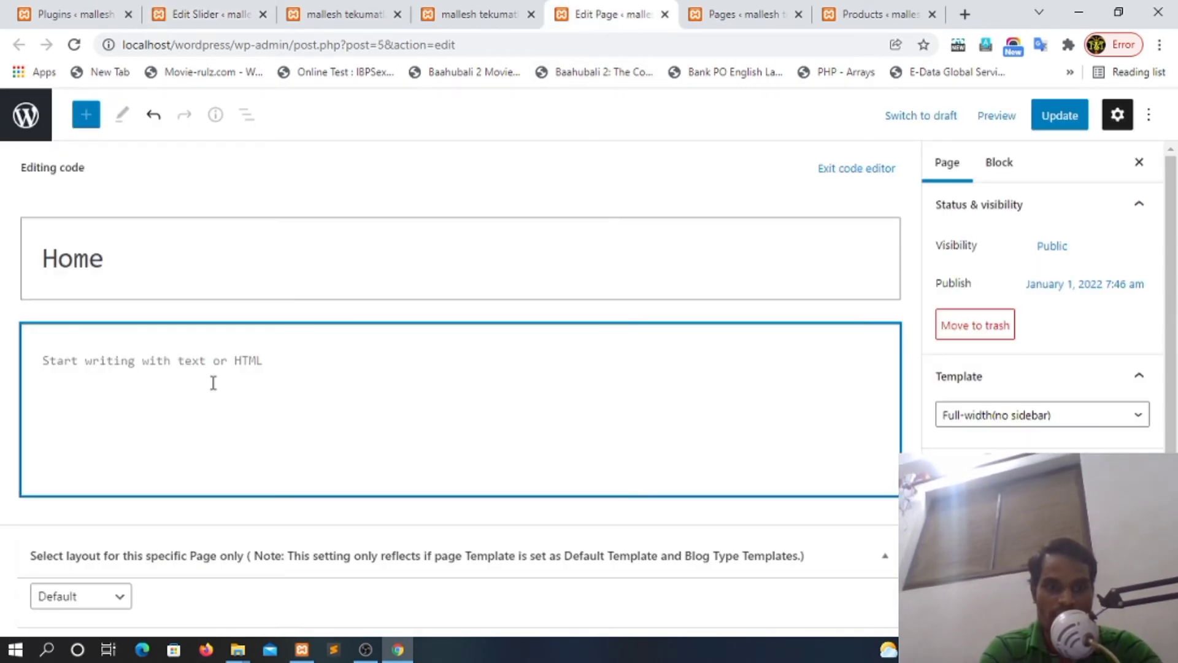
pyautogui.hotkey('ctrl', 'v')
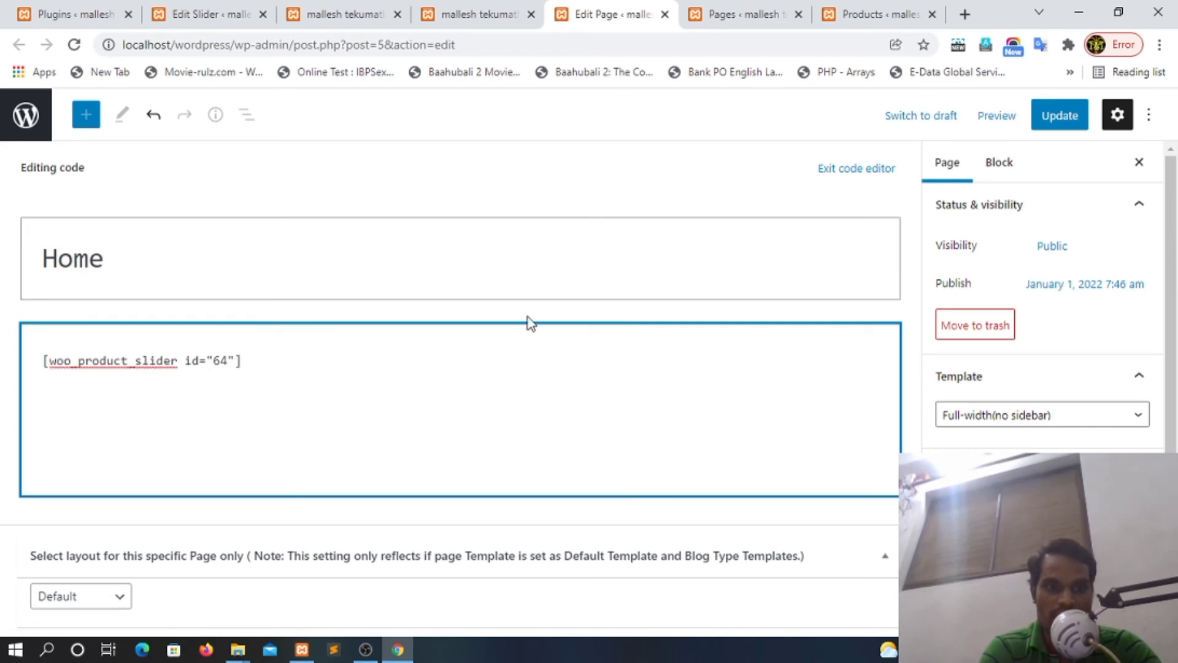
pyautogui.click(1044, 124)
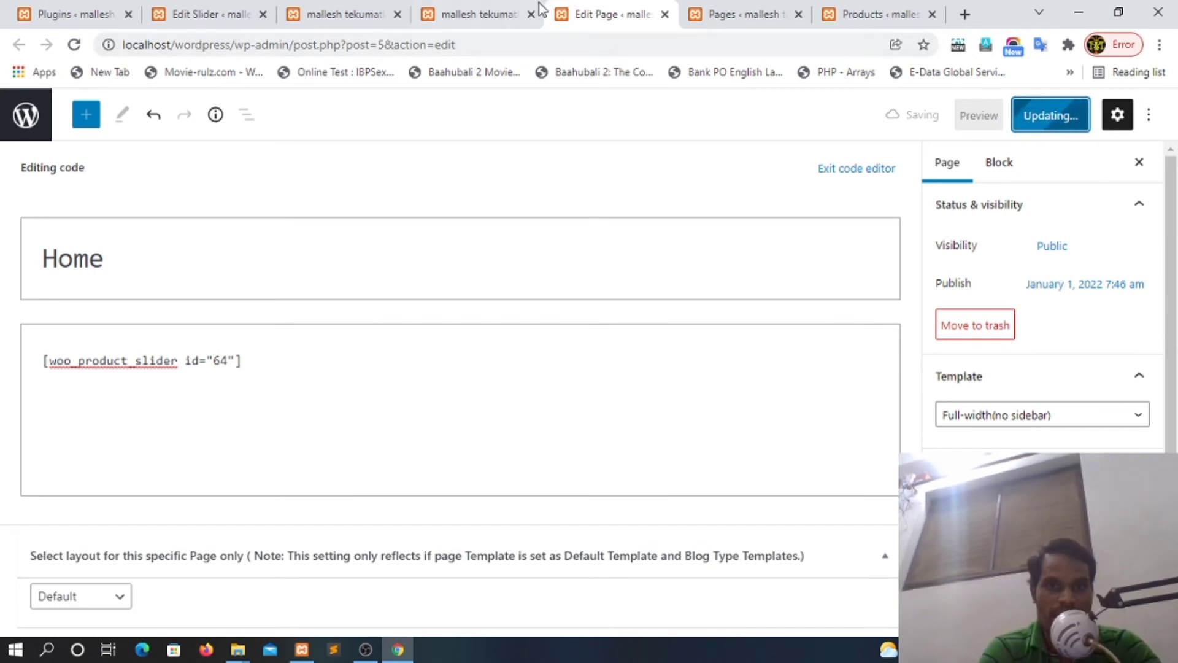
pyautogui.click(481, 8)
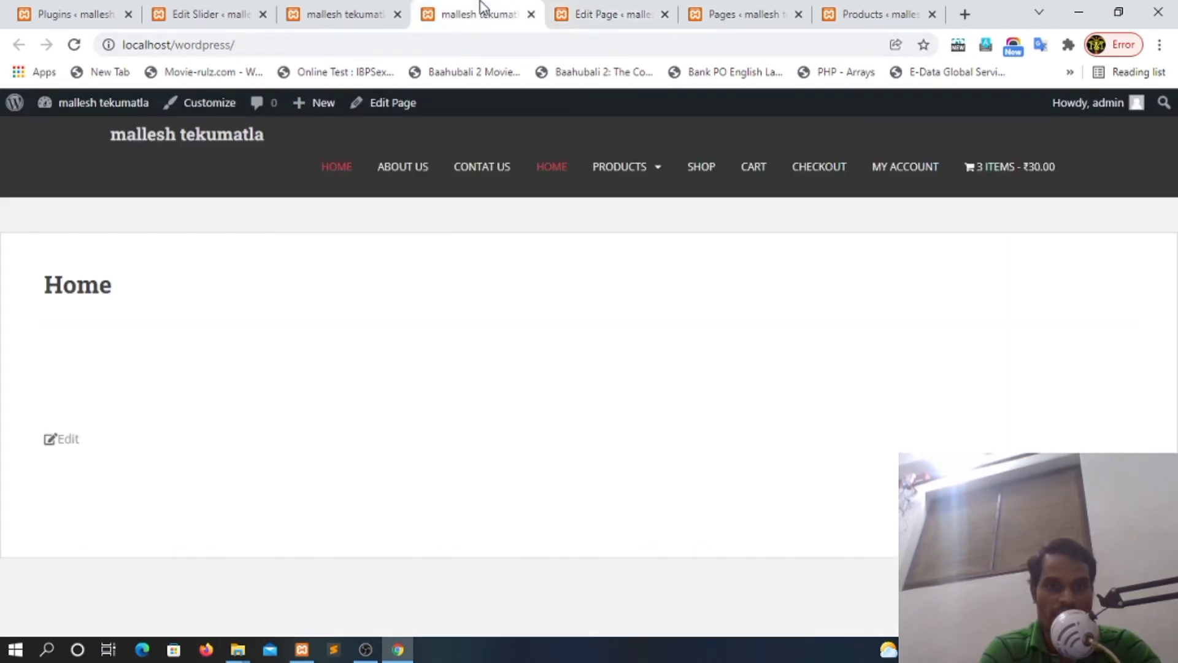
pyautogui.click(75, 45)
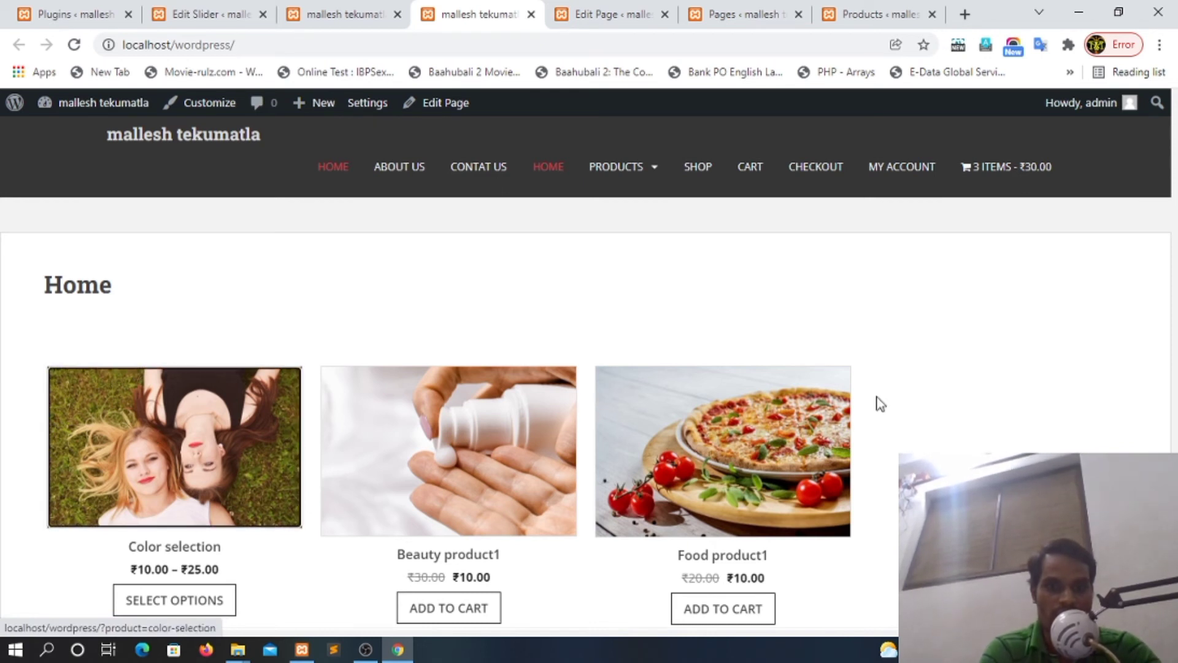
# Set the myfirst slider's theme to Theme Two, update the slider and look at it on the site's Home page
pyautogui.click(614, 14)
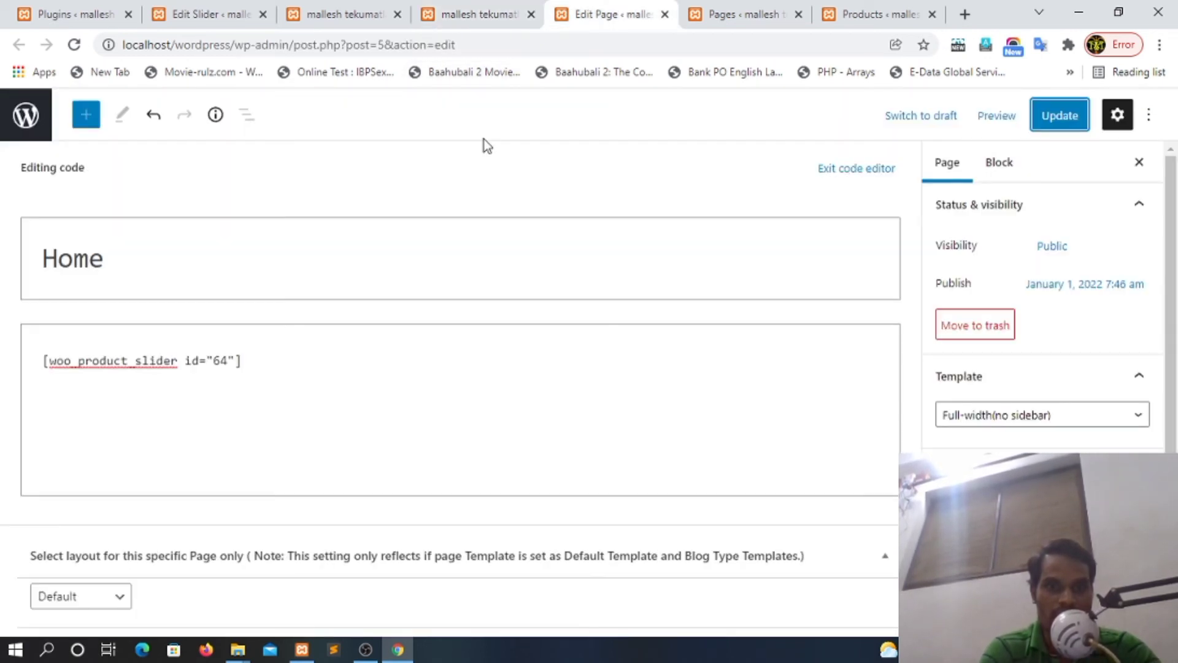
pyautogui.click(342, 12)
pyautogui.click(184, 9)
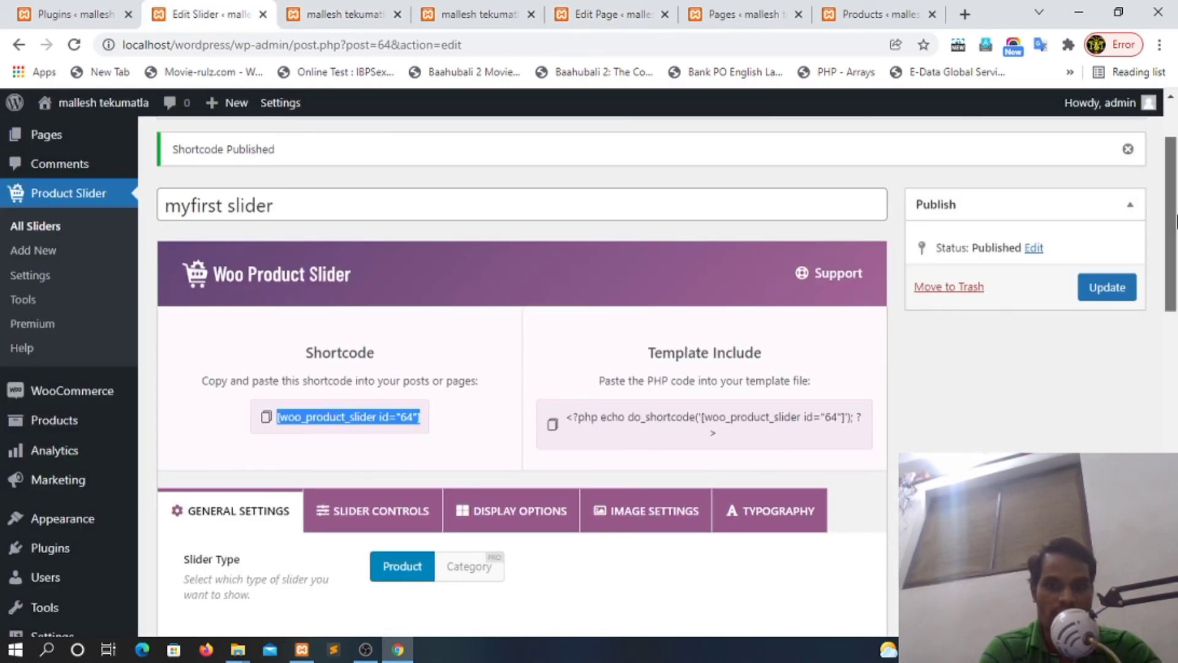
pyautogui.scroll(-6, 1154, 335)
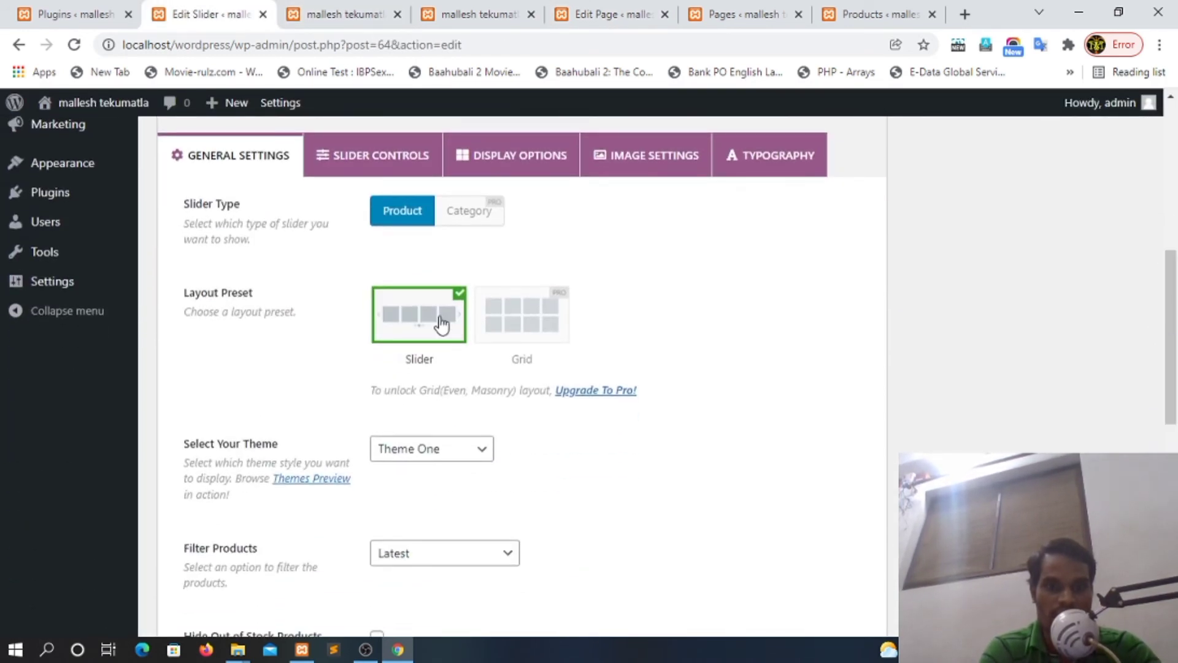
pyautogui.click(420, 457)
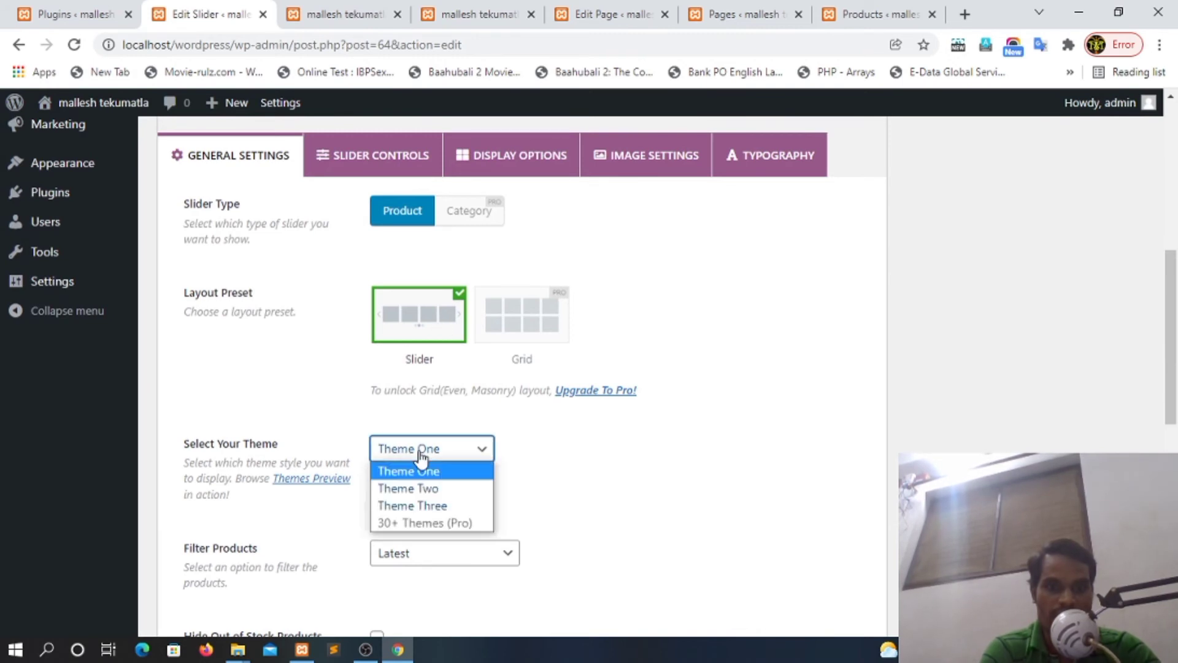
pyautogui.click(414, 489)
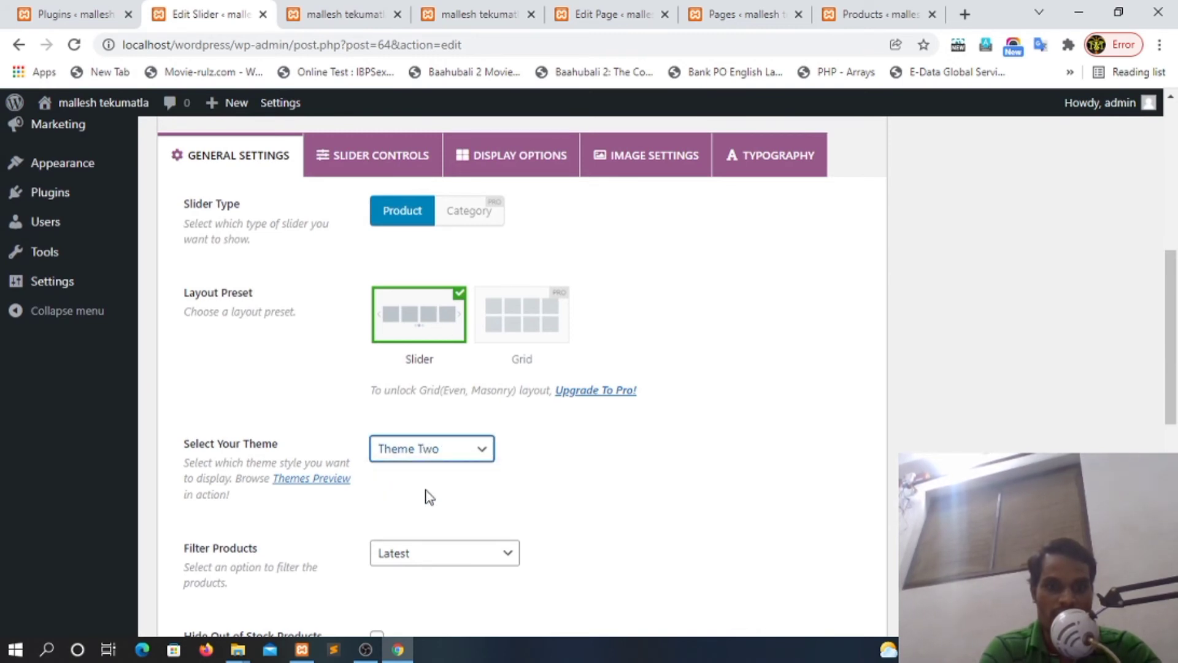
pyautogui.scroll(4, 1118, 218)
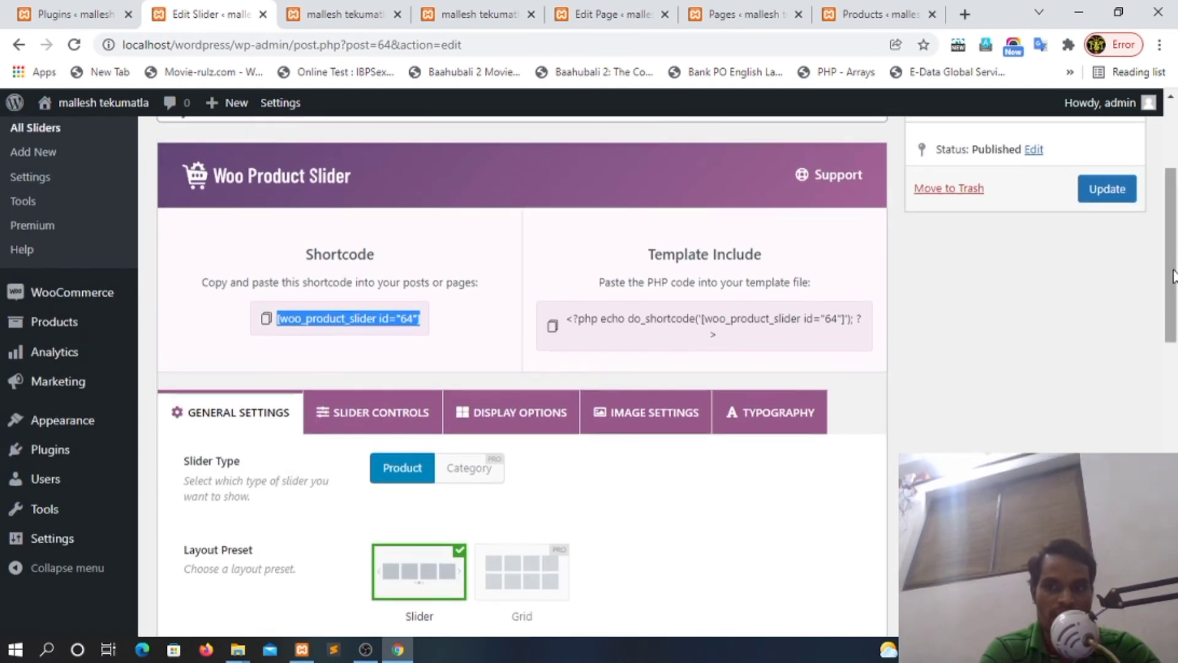
pyautogui.click(1109, 190)
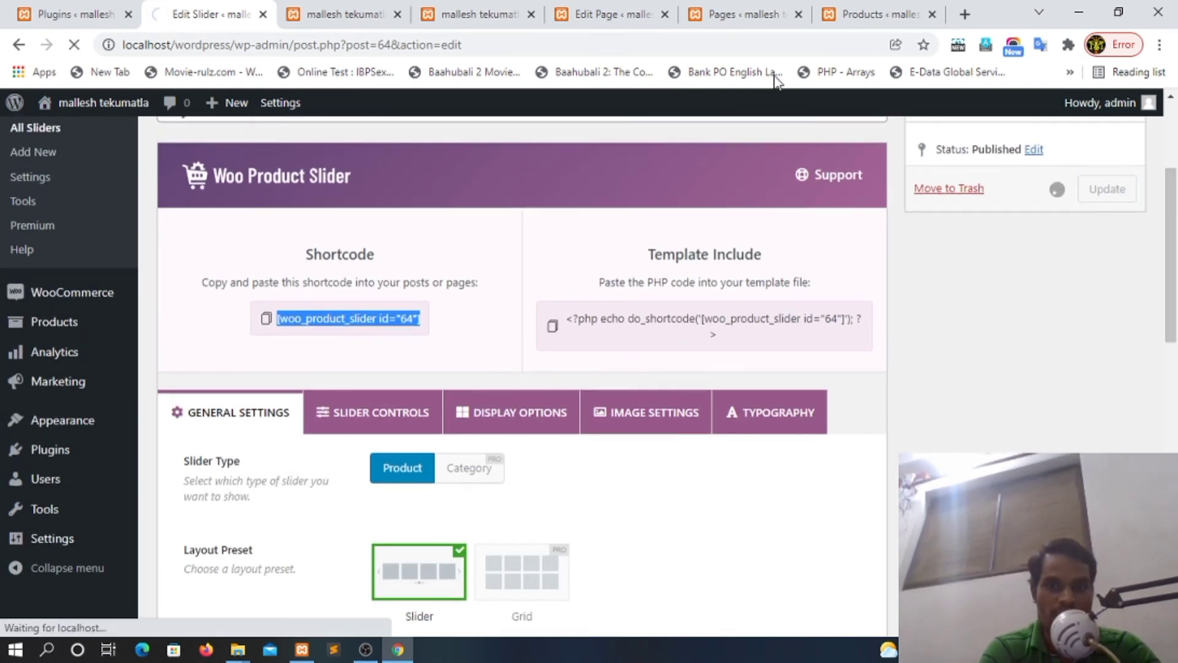
pyautogui.click(506, 13)
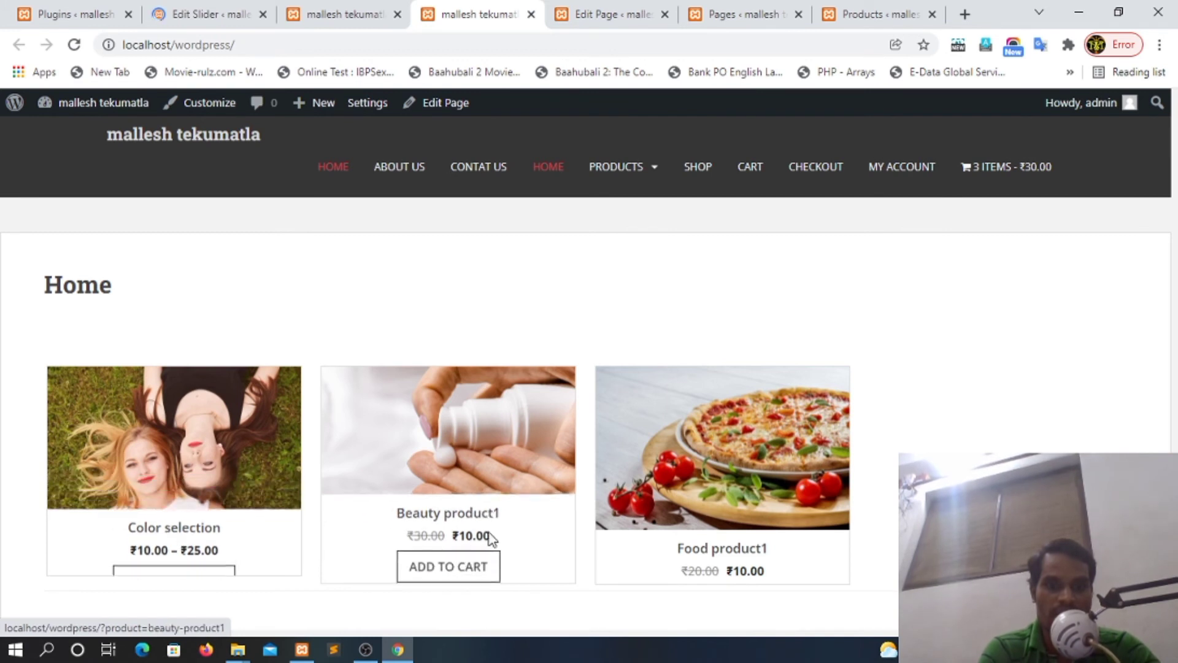
# Examine the slider's Slider Controls, Display Options and Image Settings
pyautogui.click(220, 6)
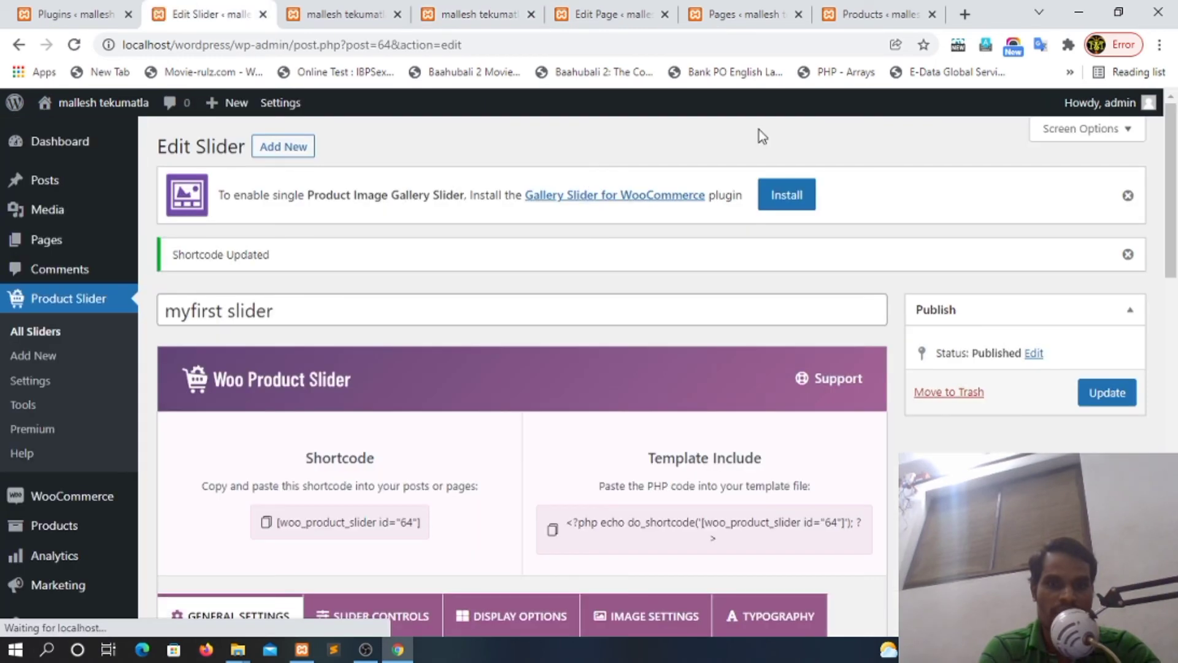
pyautogui.scroll(-5, 760, 130)
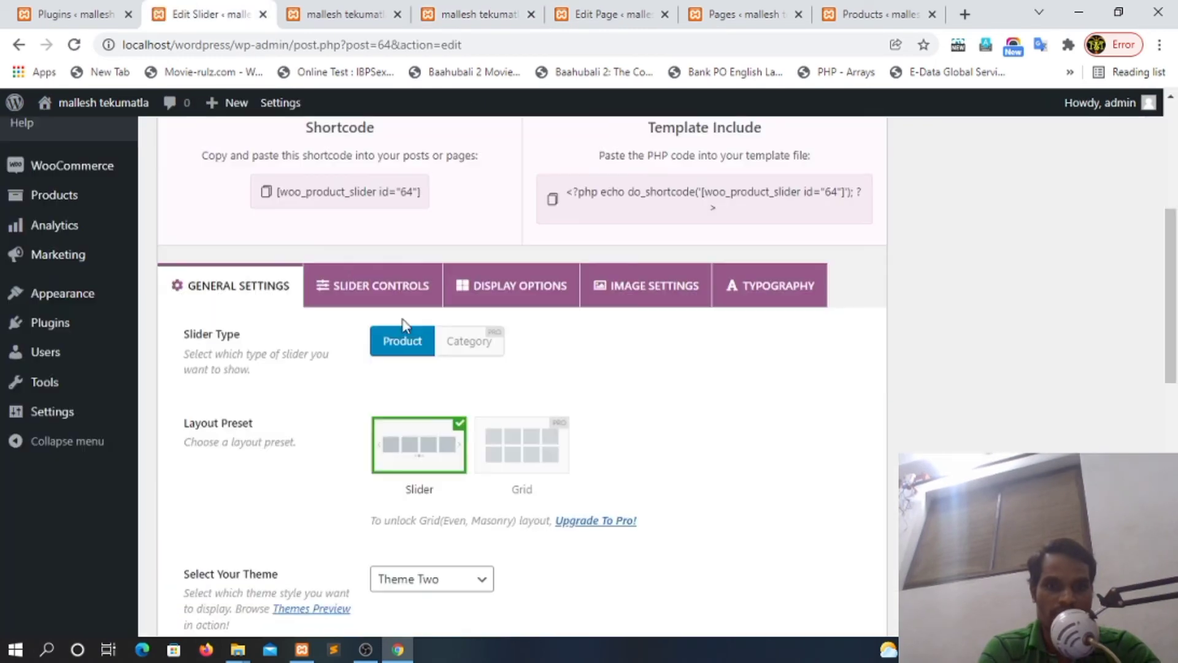
pyautogui.click(349, 282)
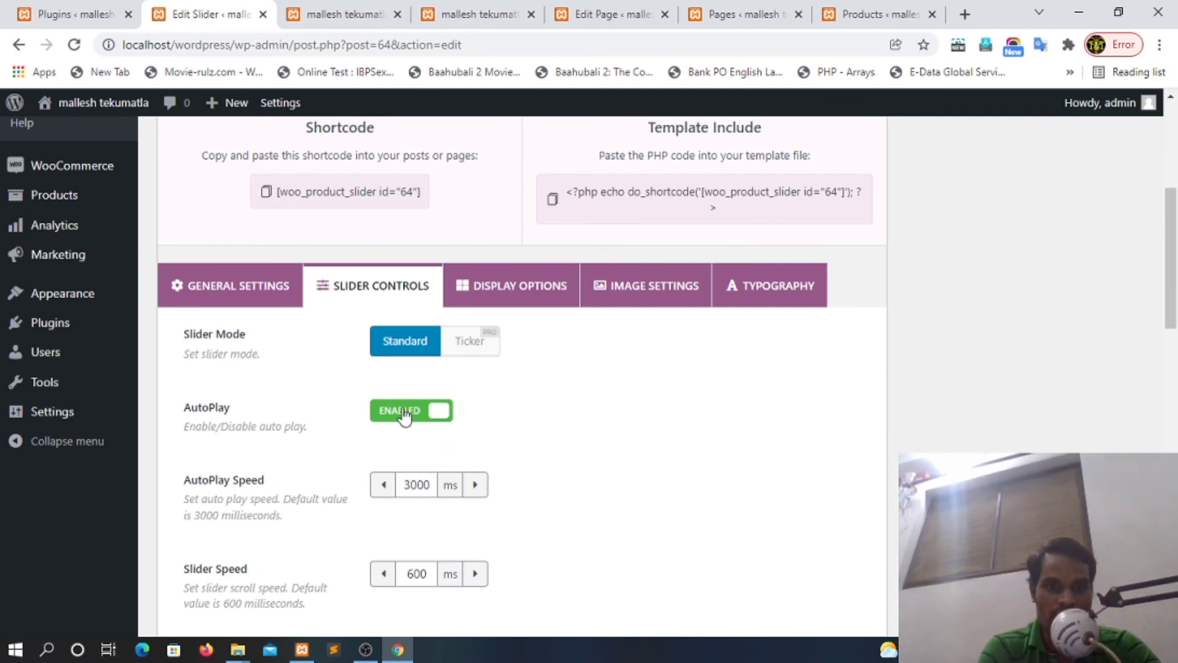
pyautogui.click(518, 287)
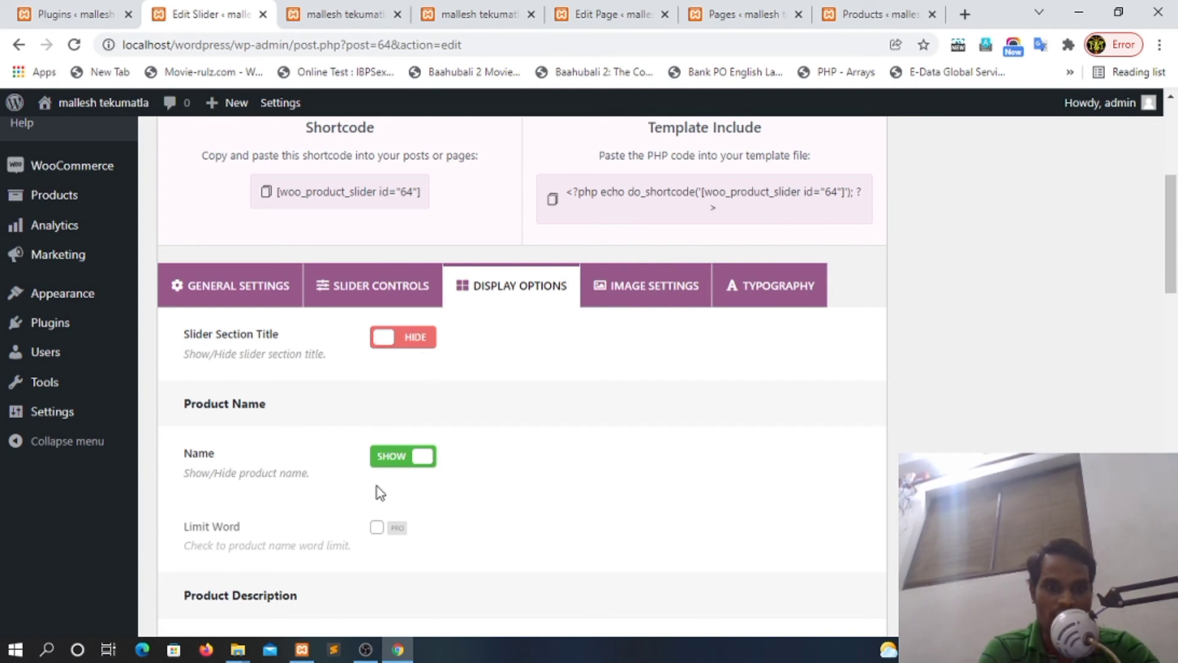
pyautogui.moveTo(1174, 257); pyautogui.dragTo(1154, 536)
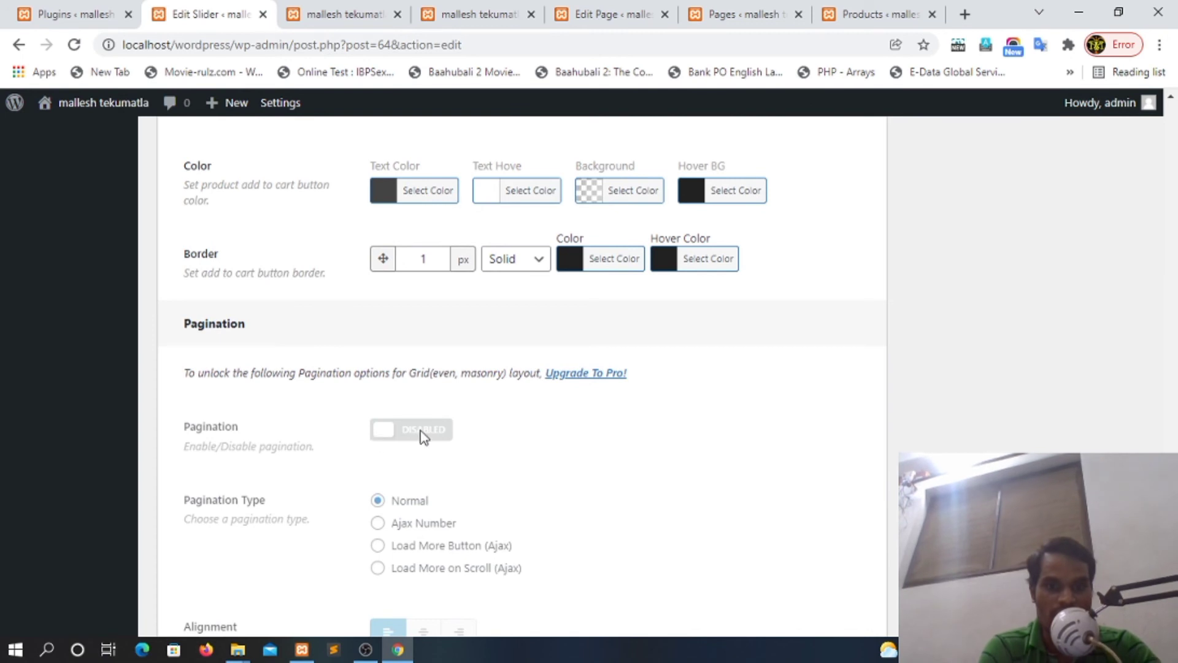
pyautogui.moveTo(1172, 536); pyautogui.dragTo(1175, 228)
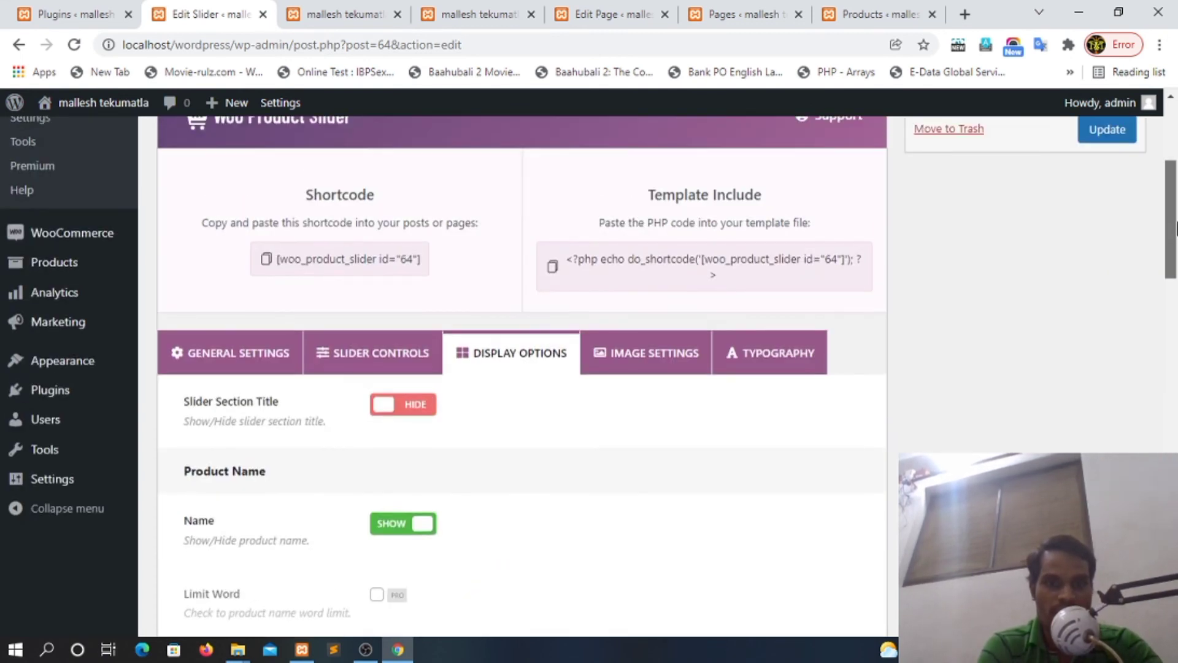
pyautogui.click(655, 357)
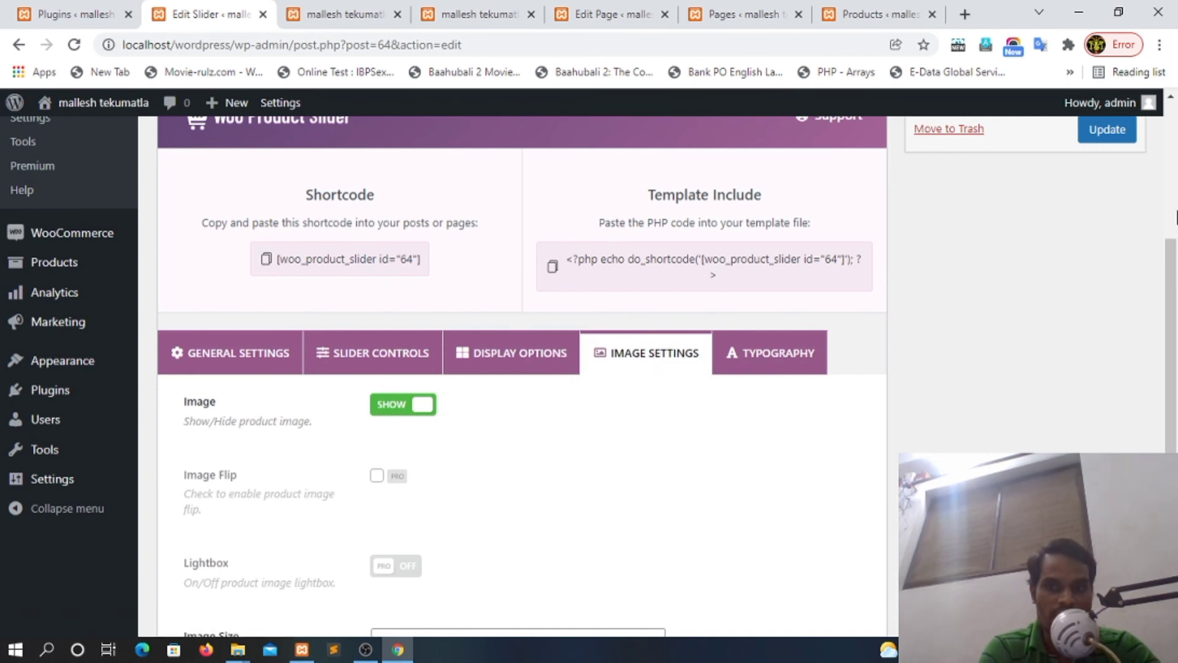
pyautogui.scroll(-1, 1172, 347)
pyautogui.moveTo(1172, 346); pyautogui.dragTo(1170, 421)
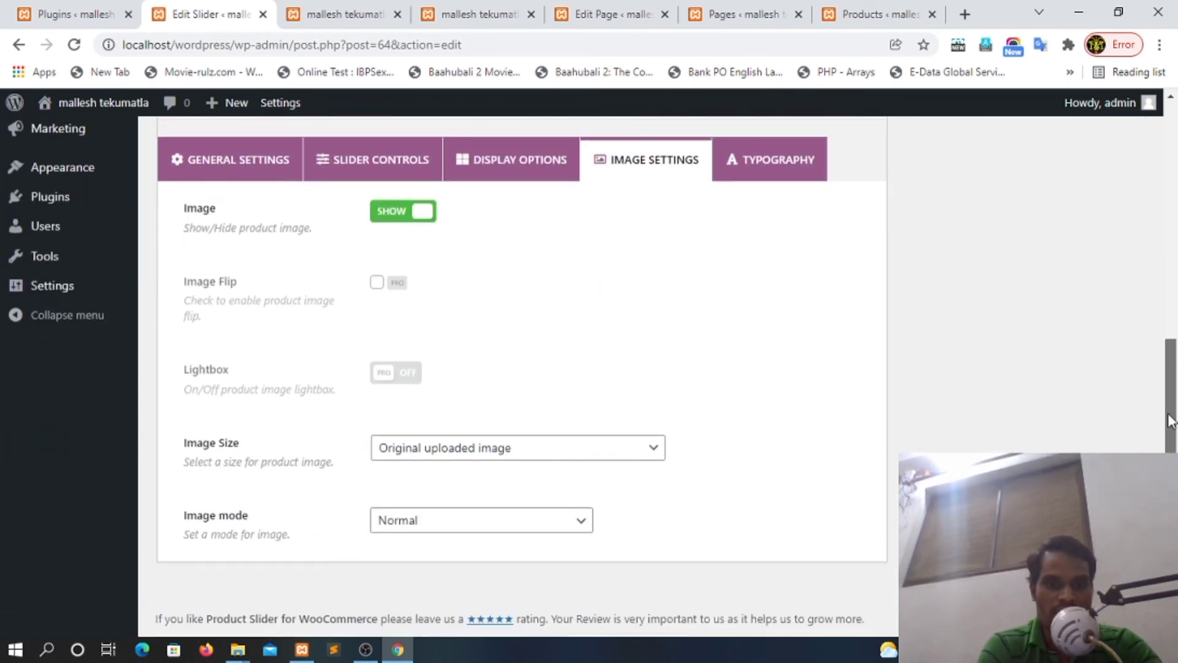
pyautogui.scroll(3, 1170, 421)
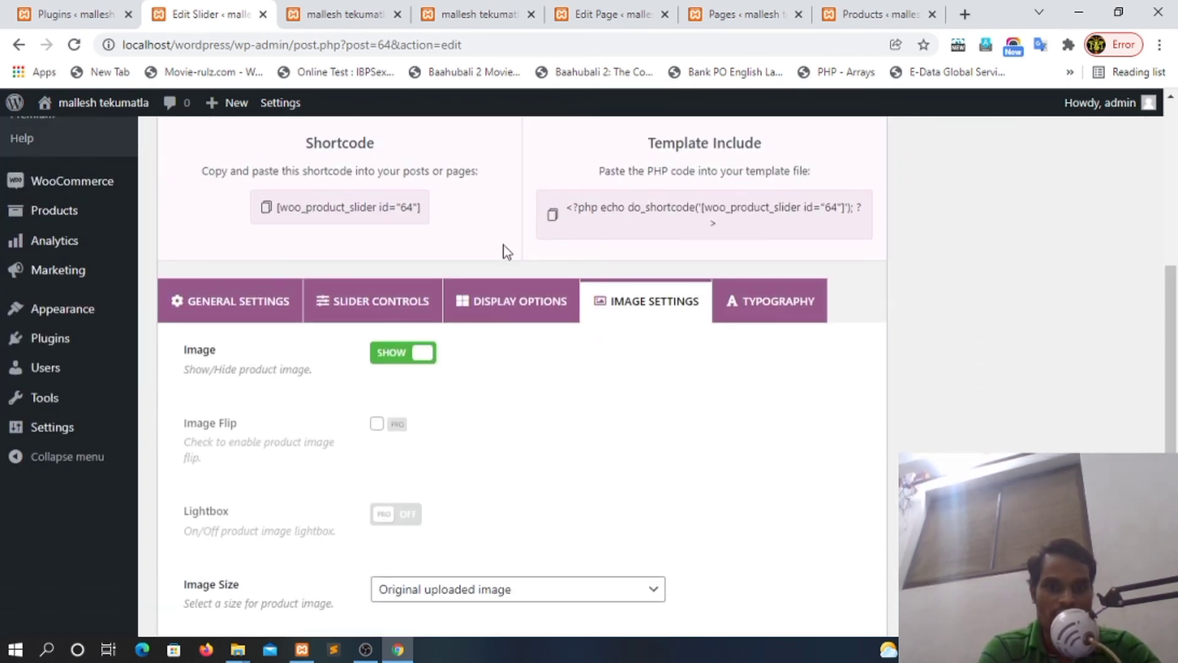
# Examine the slider's General Settings again, including the Filter Products choices and the options below them
pyautogui.click(228, 298)
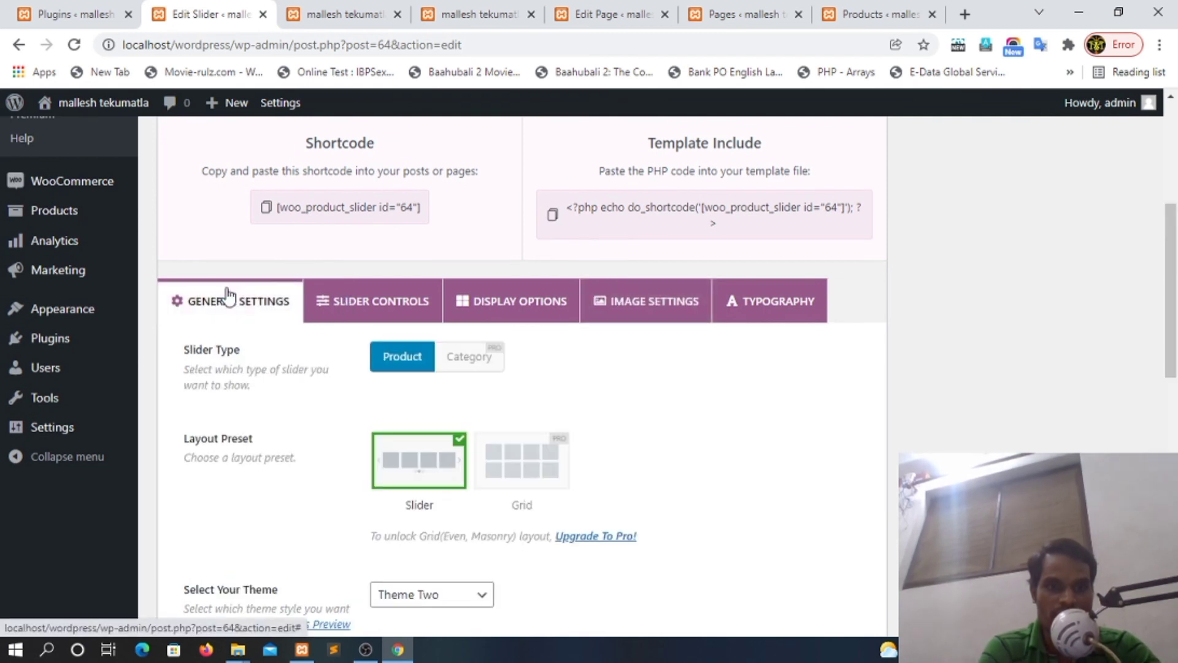
pyautogui.moveTo(1171, 270); pyautogui.dragTo(1172, 412)
pyautogui.click(480, 264)
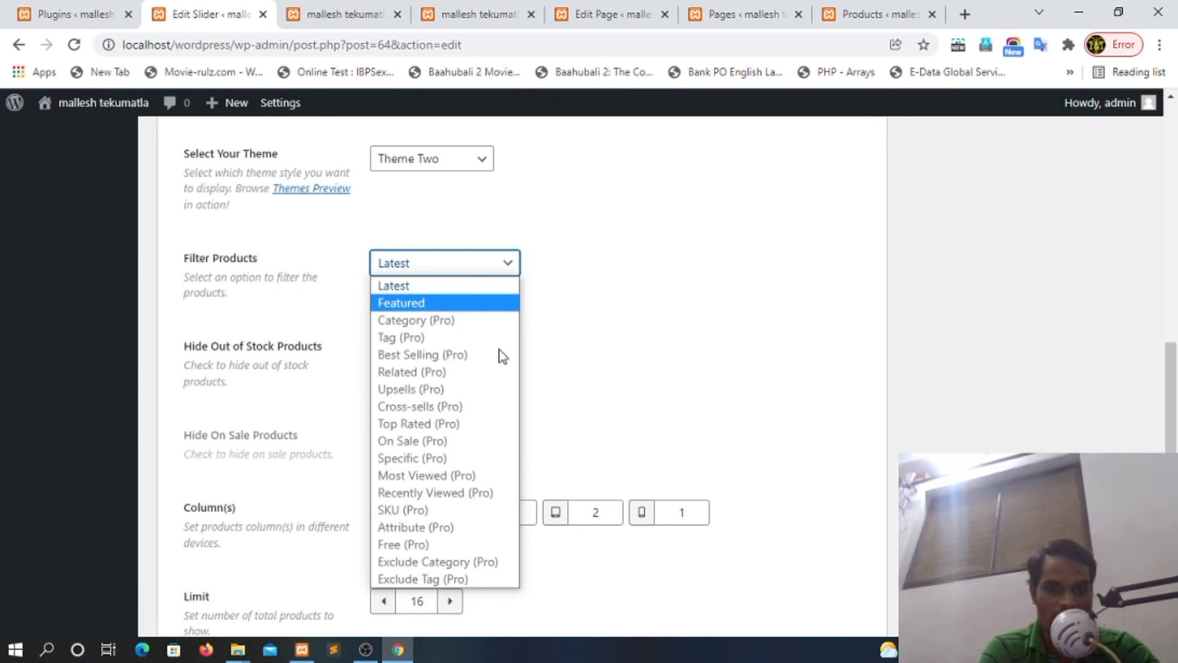
pyautogui.click(634, 425)
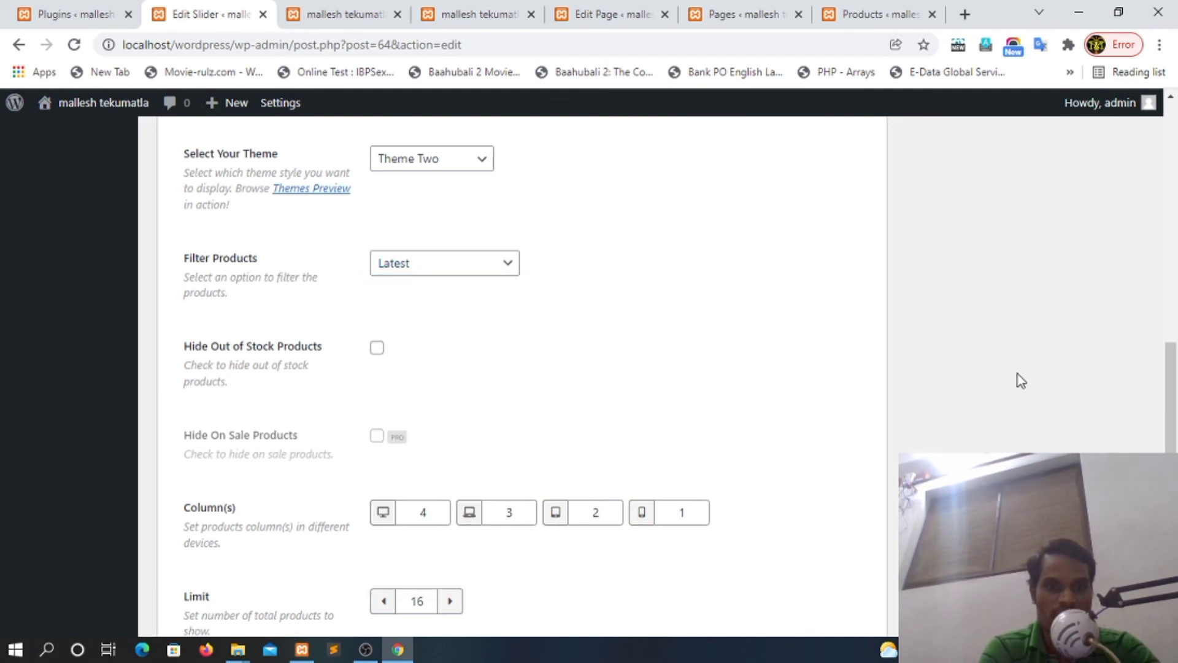
pyautogui.moveTo(1175, 391); pyautogui.dragTo(1175, 497)
pyautogui.scroll(12, 1162, 448)
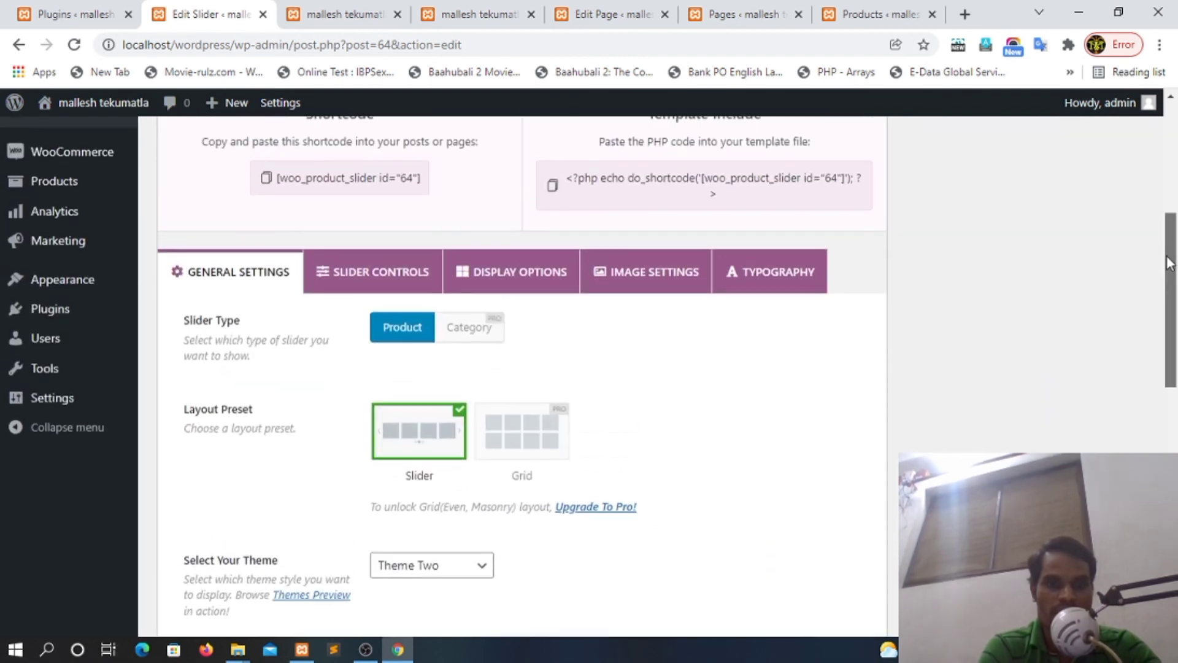
# Check the slider mode, autoplay and speed settings, update the slider and reload the site's Home page
pyautogui.click(400, 285)
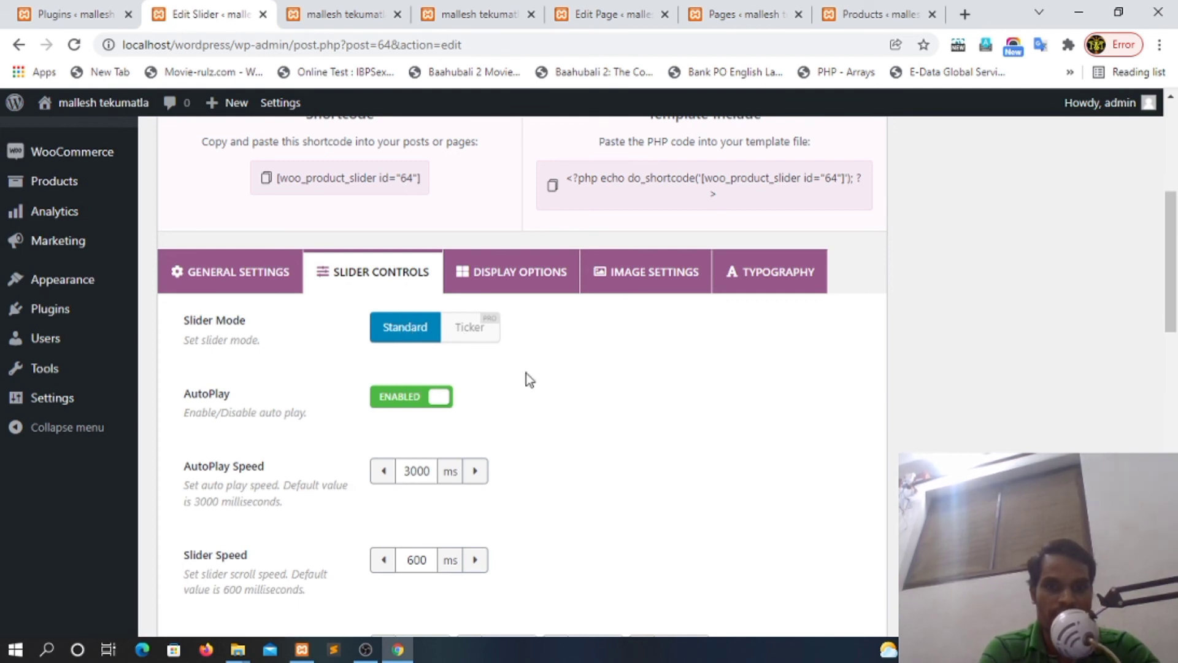
pyautogui.scroll(-2, 1173, 325)
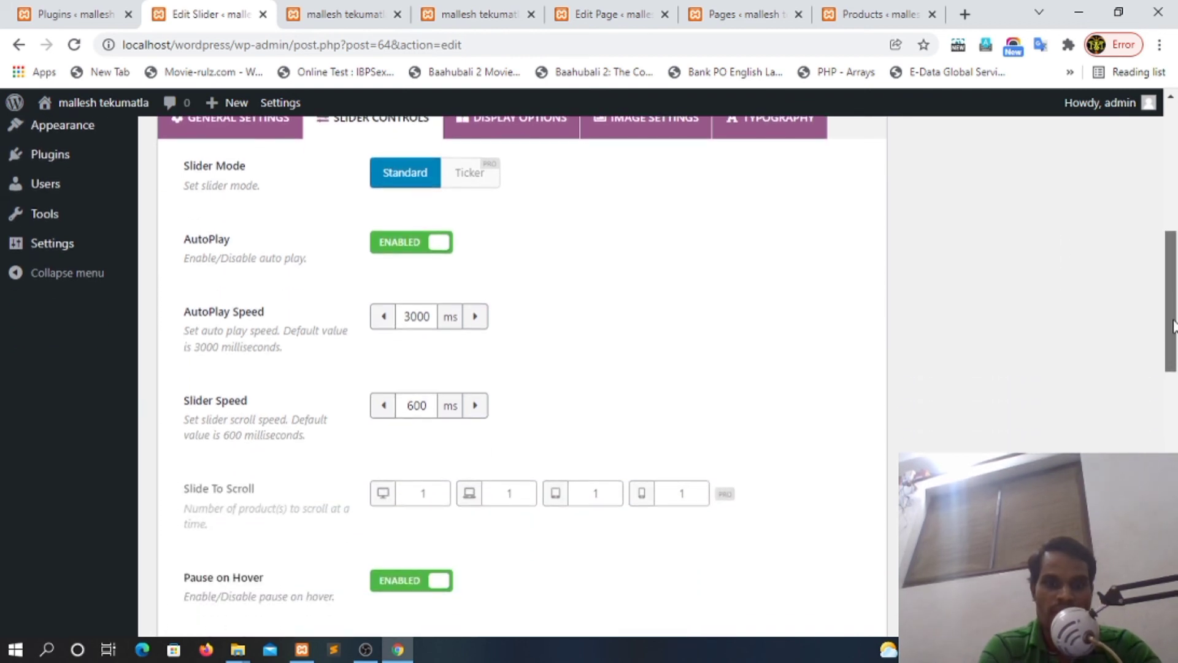
pyautogui.scroll(6, 1173, 325)
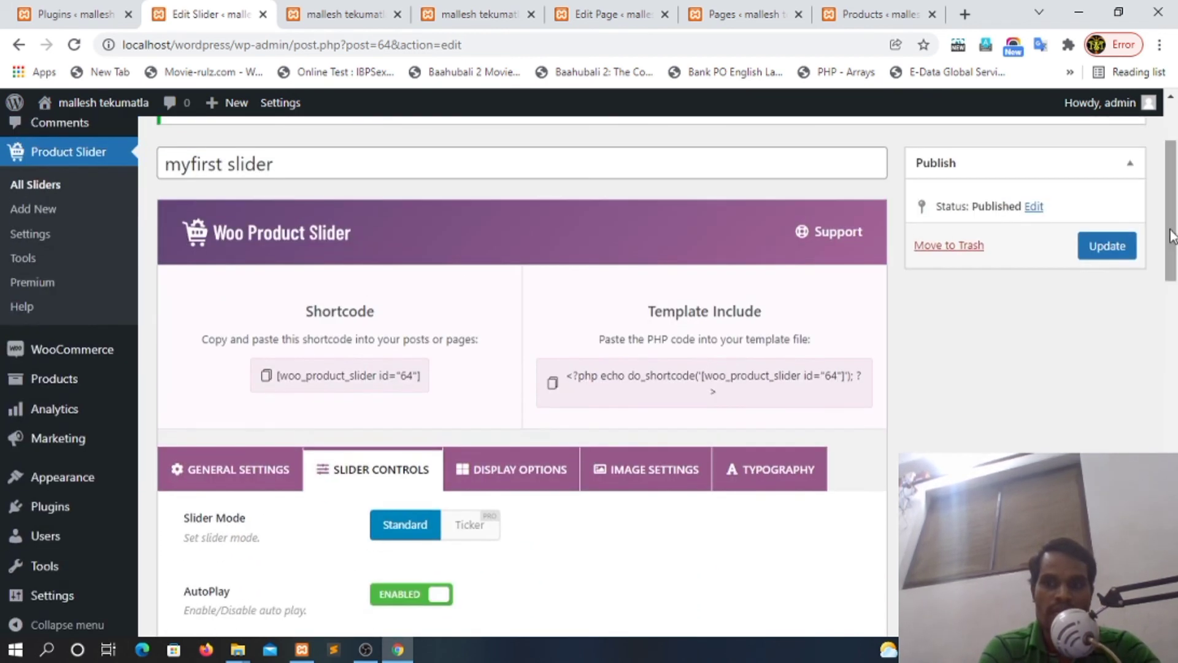
pyautogui.click(1106, 246)
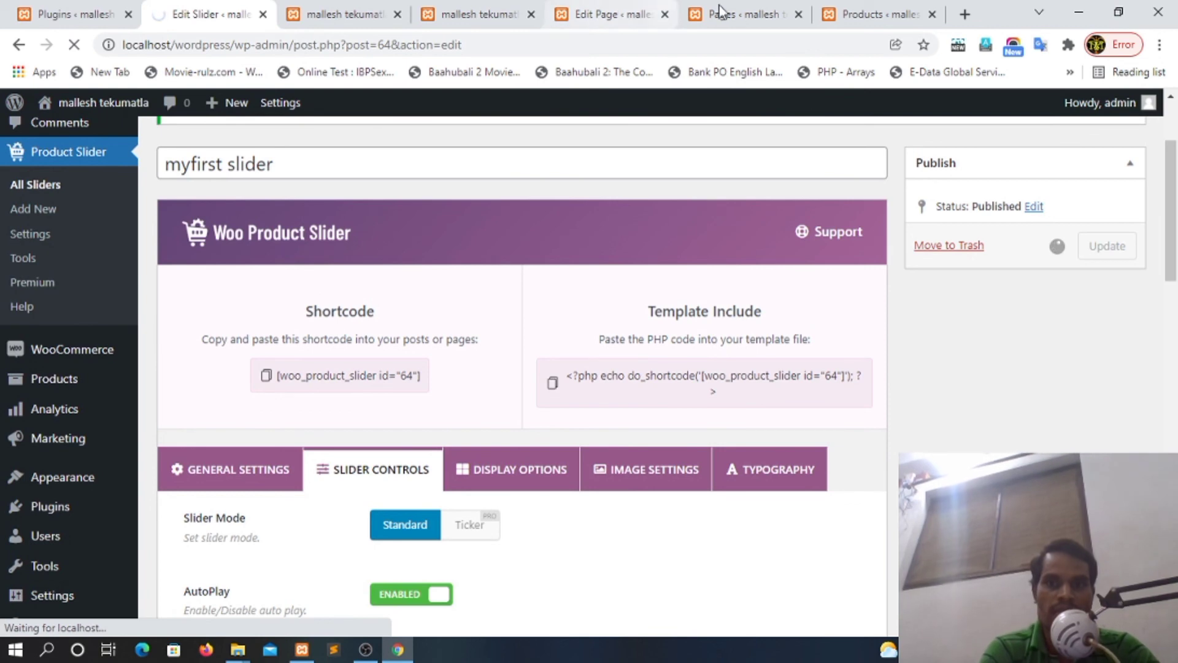
pyautogui.click(497, 11)
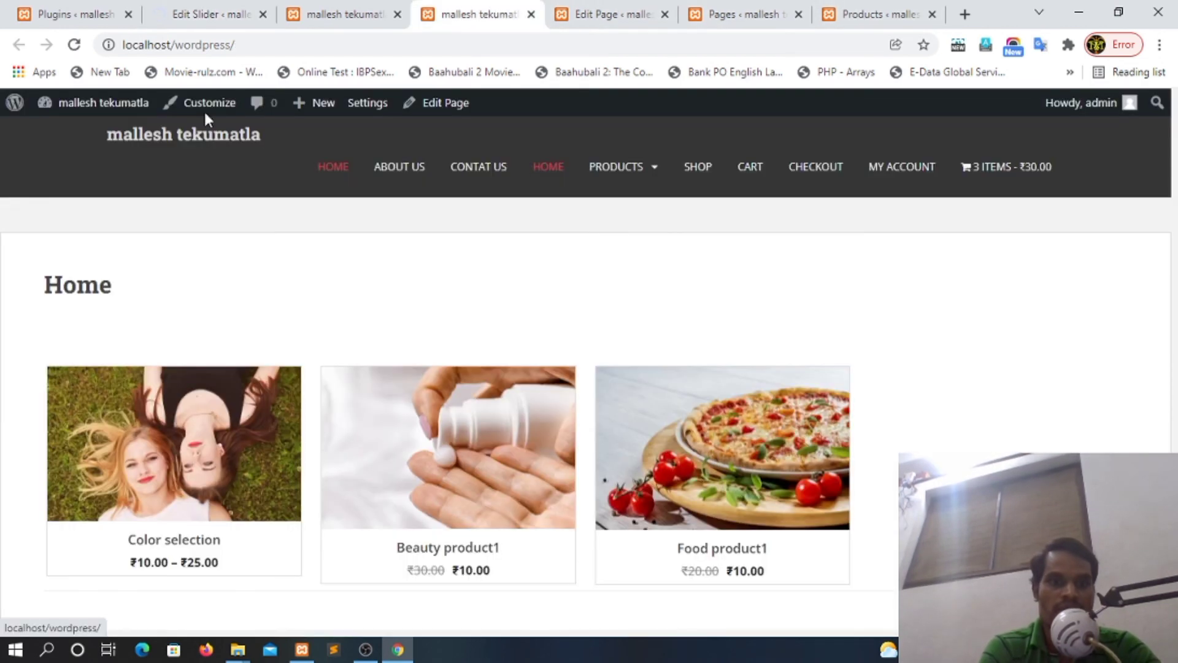
pyautogui.click(76, 46)
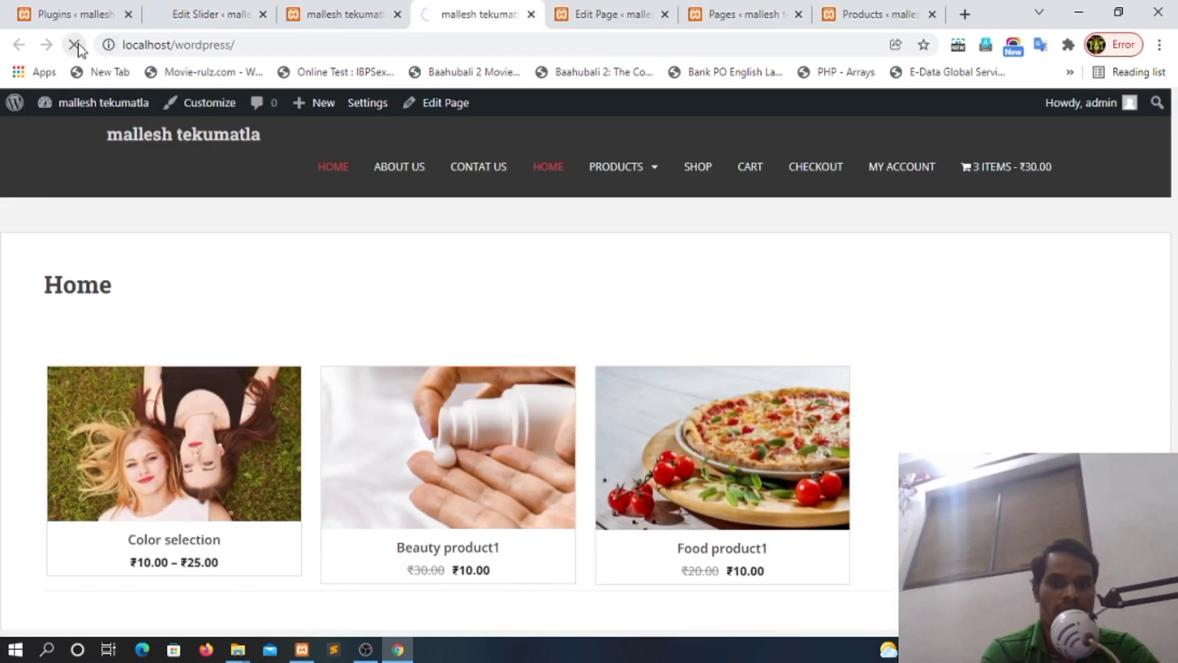